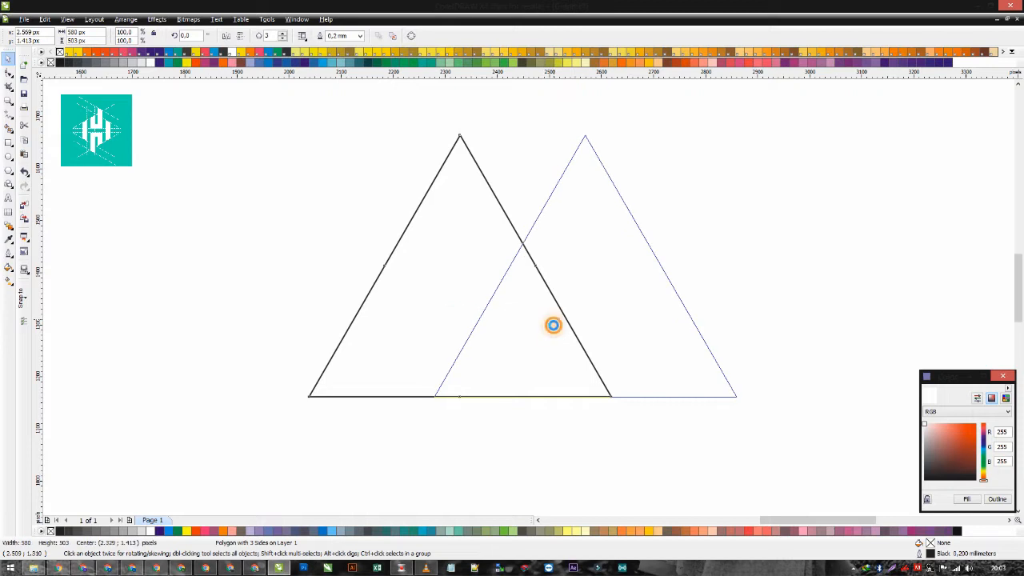
Scale the copied triangle down and mirror the pair horizontally, placing the smaller triangle overlapping the larger one's left side
{"action": "left_click_drag", "start_coordinate": [739, 130], "coordinate": [699, 172]}
{"action": "left_click_drag", "start_coordinate": [577, 231], "coordinate": [588, 231]}
{"action": "left_click", "coordinate": [463, 235], "text": "shift"}
{"action": "left_click", "coordinate": [228, 36]}
{"action": "left_click", "coordinate": [251, 196]}
{"action": "left_click", "coordinate": [425, 221]}
{"action": "left_click", "coordinate": [578, 228], "text": "shift"}
{"action": "left_click", "coordinate": [228, 36]}
{"action": "left_click", "coordinate": [278, 189]}
{"action": "left_click_drag", "start_coordinate": [461, 237], "coordinate": [442, 242]}
{"action": "left_click", "coordinate": [538, 262]}
{"action": "left_click", "coordinate": [677, 206]}
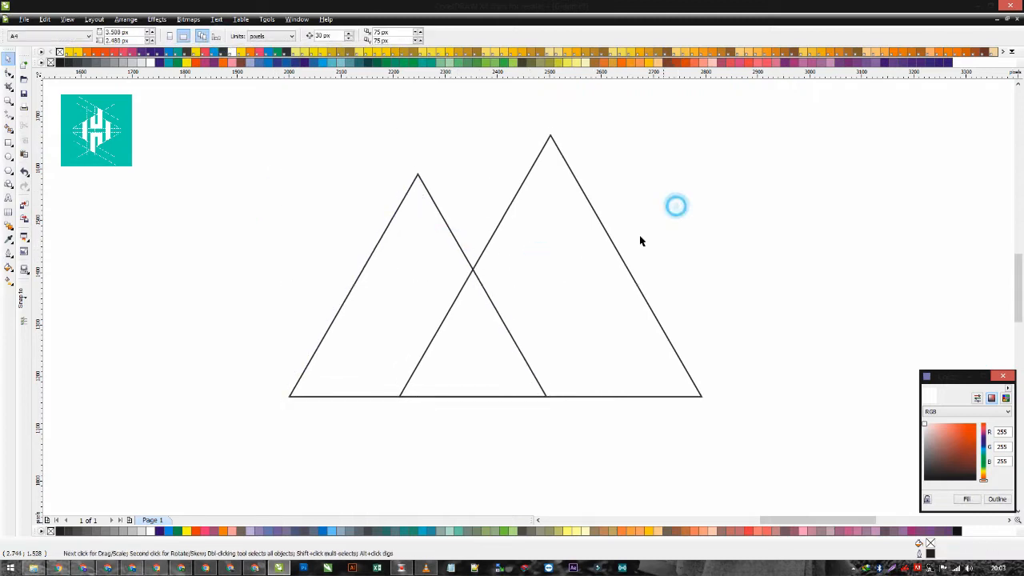
Give both triangles an 8 pt outline and scale the pair down together
{"action": "scroll", "coordinate": [601, 268], "scroll_direction": "down", "scroll_amount": 1}
{"action": "scroll", "coordinate": [529, 296], "scroll_direction": "up", "scroll_amount": 1}
{"action": "left_click", "coordinate": [520, 299]}
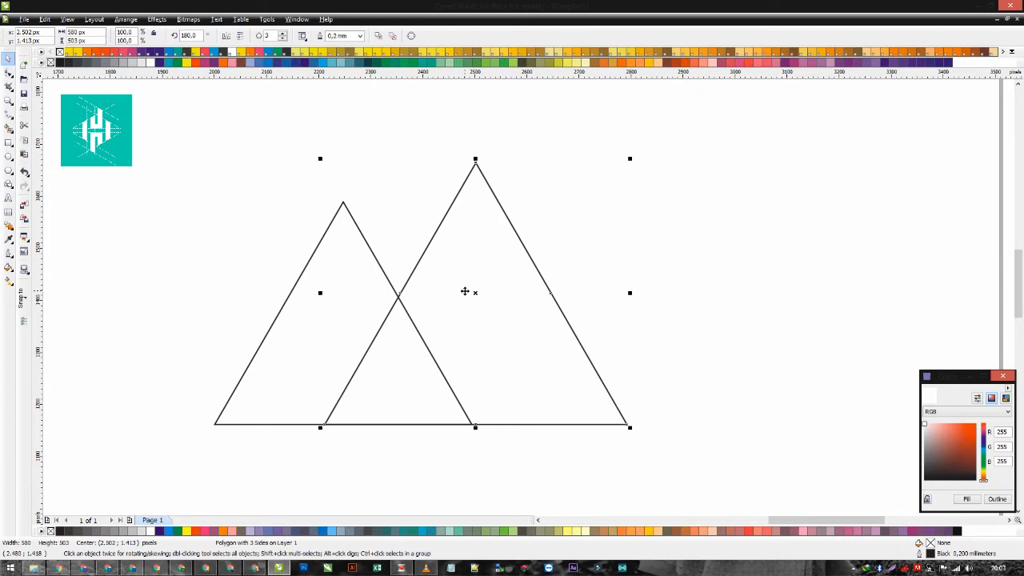
{"action": "left_click", "coordinate": [345, 307], "text": "shift"}
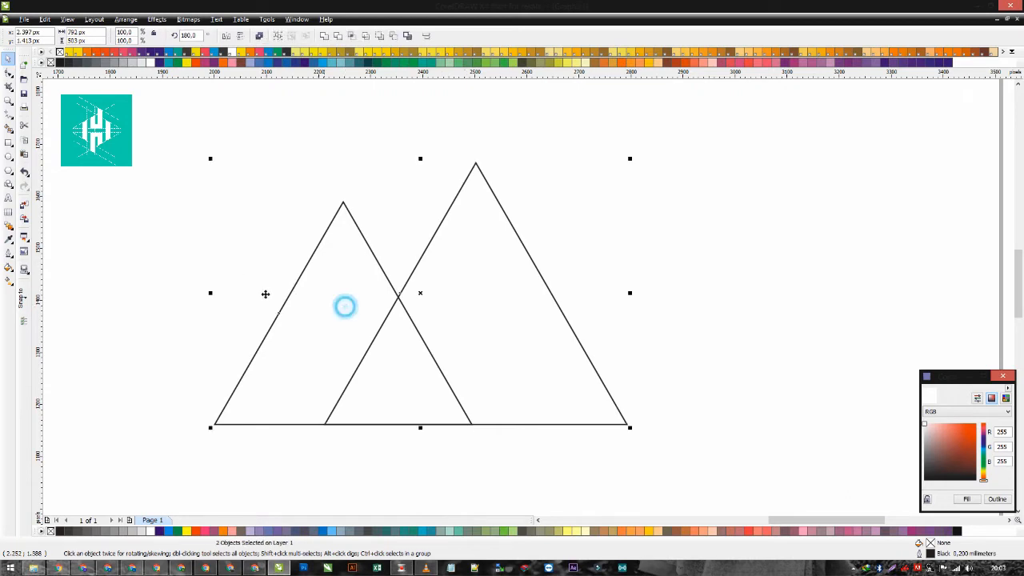
{"action": "left_click", "coordinate": [23, 236]}
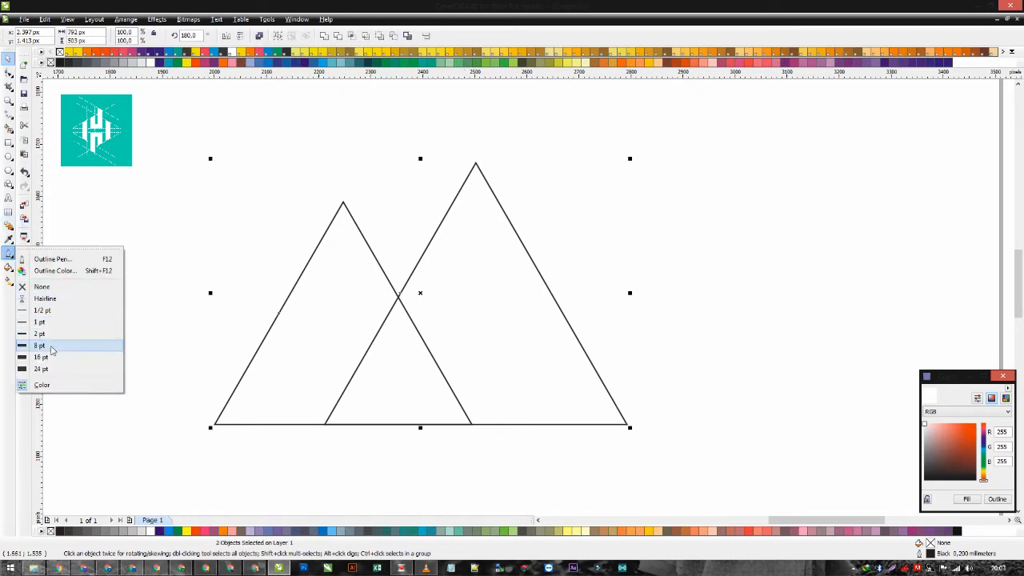
{"action": "left_click", "coordinate": [50, 346]}
{"action": "left_click_drag", "start_coordinate": [631, 159], "coordinate": [532, 220]}
{"action": "left_click", "coordinate": [533, 220]}
{"action": "left_click", "coordinate": [553, 247]}
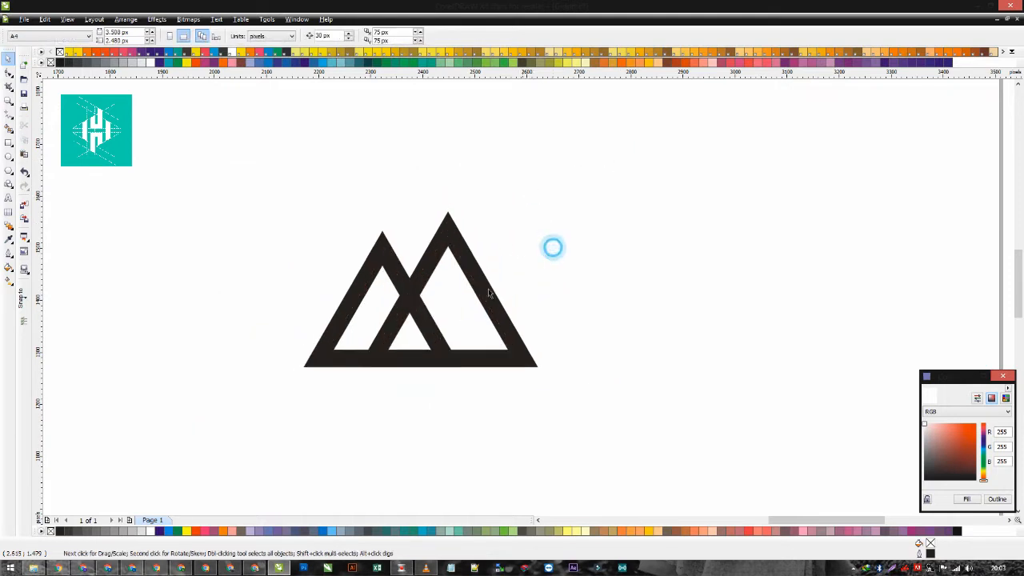
Draw a horizontal line about 578 px long along the triangles' base and give it an 8 pt outline
{"action": "scroll", "coordinate": [528, 301], "scroll_direction": "up", "scroll_amount": 2}
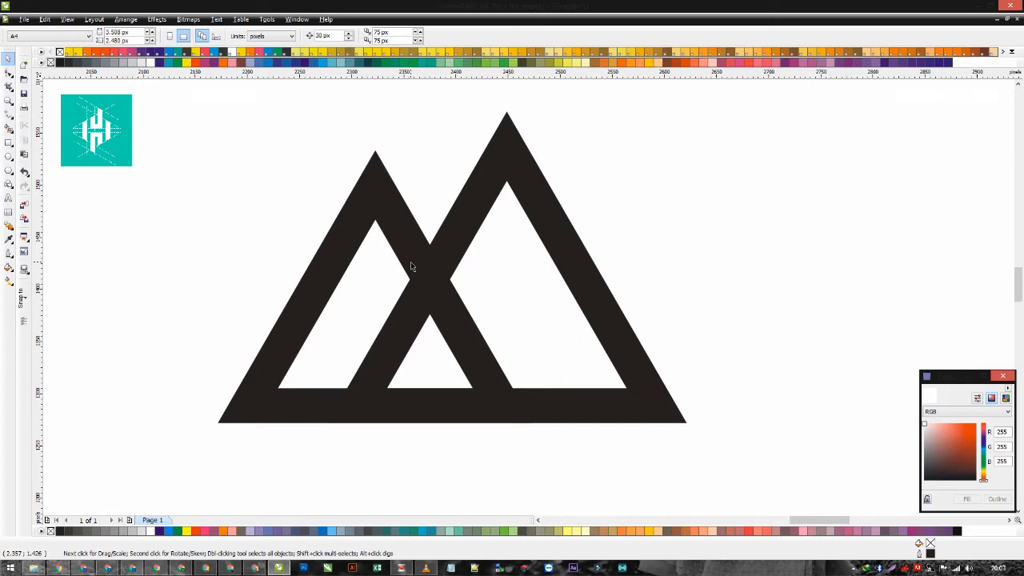
{"action": "left_click", "coordinate": [8, 113]}
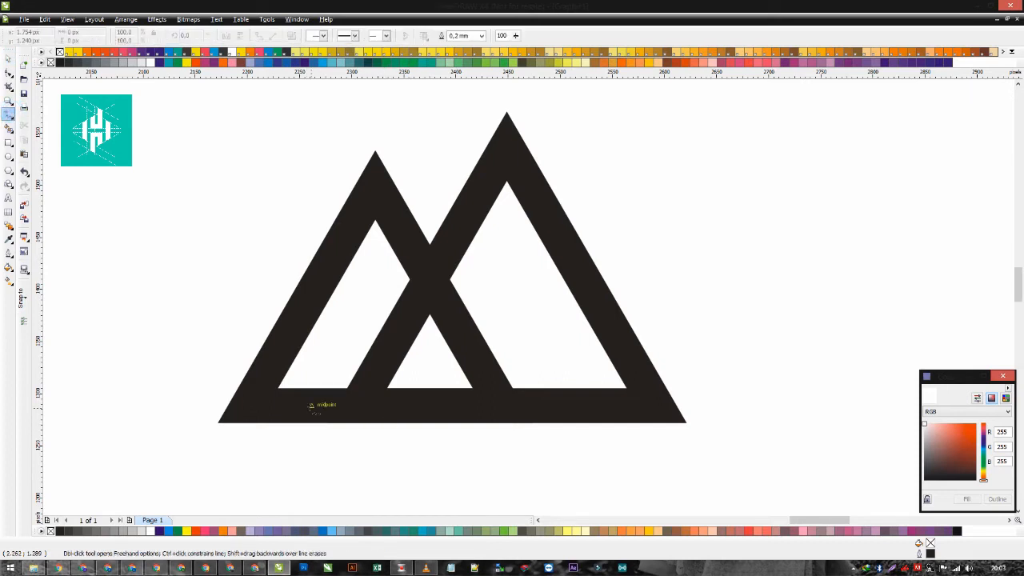
{"action": "left_click", "coordinate": [304, 406]}
{"action": "left_click", "coordinate": [915, 406]}
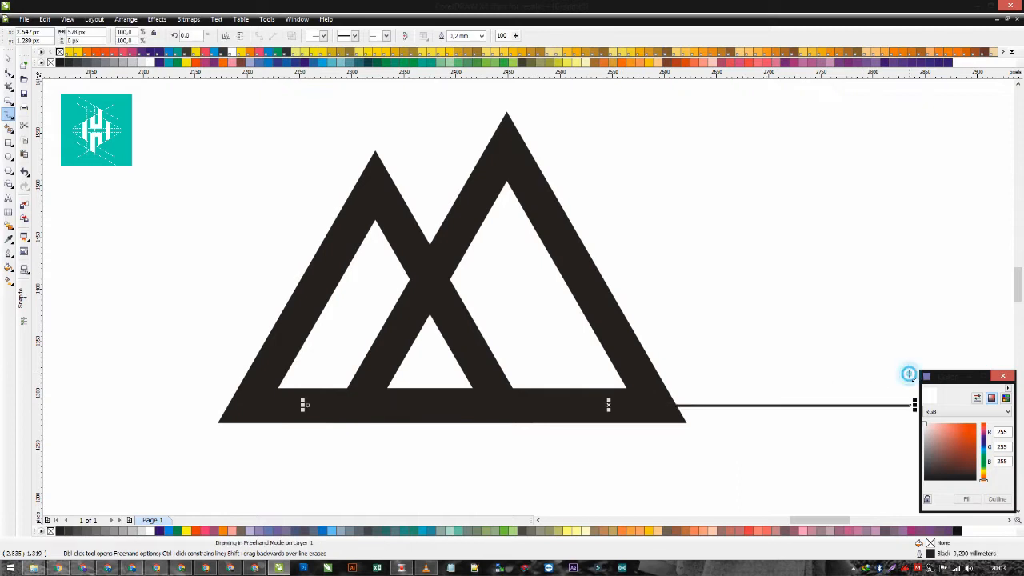
{"action": "left_click", "coordinate": [8, 254]}
{"action": "left_click", "coordinate": [40, 346]}
{"action": "key", "text": "space"}
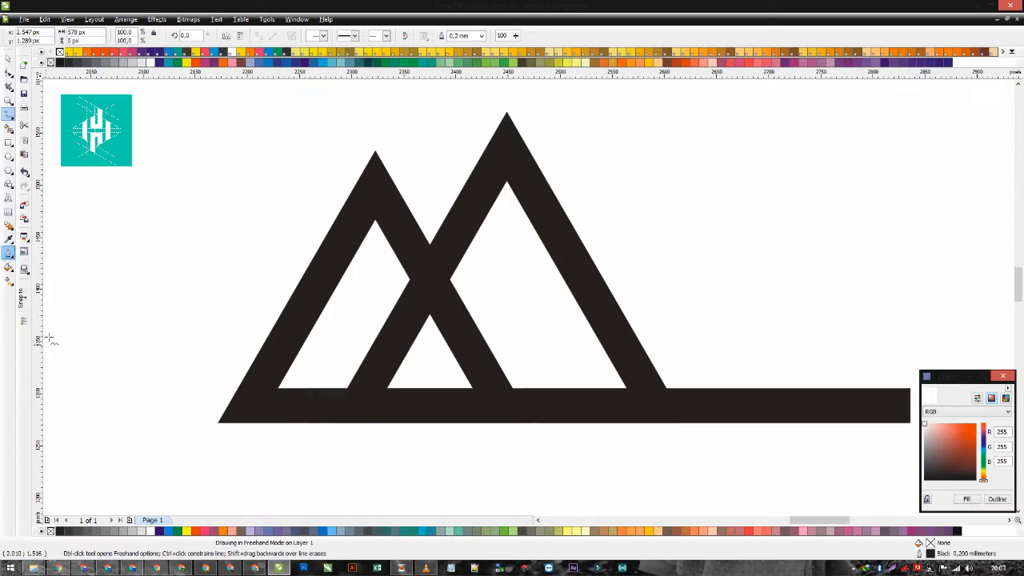
Centre the base line horizontally under the triangles and lengthen it evenly at both ends
{"action": "scroll", "coordinate": [251, 200], "scroll_direction": "down", "scroll_amount": 1}
{"action": "left_click_drag", "start_coordinate": [455, 216], "coordinate": [780, 448]}
{"action": "left_click", "coordinate": [807, 393]}
{"action": "left_click", "coordinate": [678, 329], "text": "shift"}
{"action": "key", "text": "c"}
{"action": "left_click", "coordinate": [744, 308]}
{"action": "left_click", "coordinate": [754, 398]}
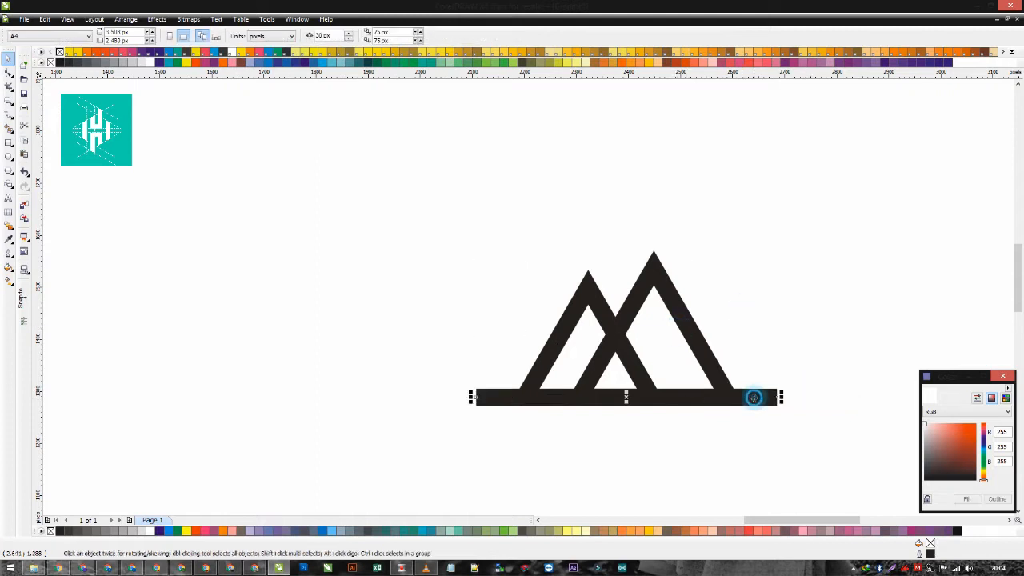
{"action": "left_click_drag", "start_coordinate": [783, 398], "coordinate": [846, 397]}
{"action": "left_click", "coordinate": [808, 335]}
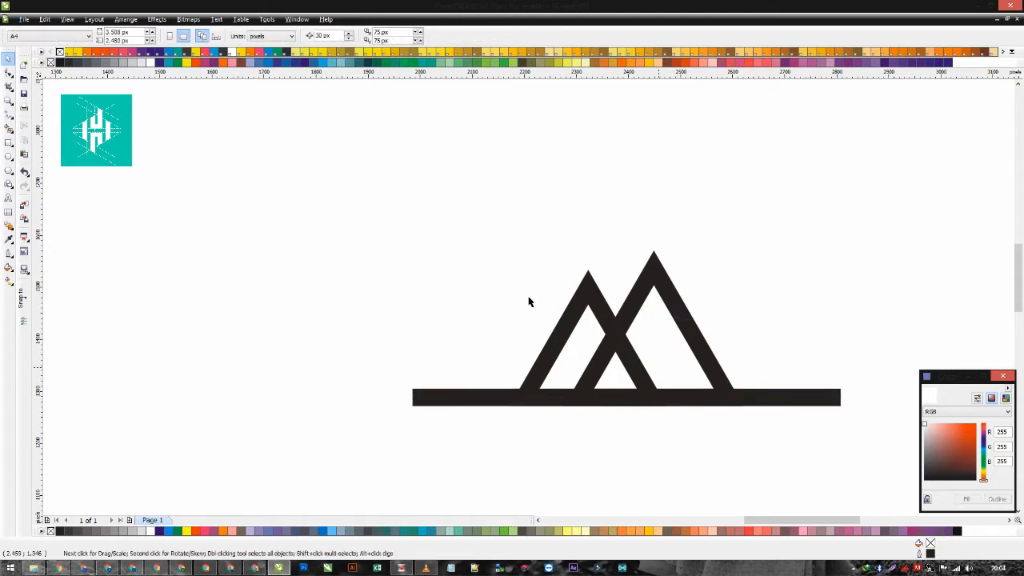
Draw a vertical trunk line about 151 px tall upward from the base line's left part, with a 2 pt outline
{"action": "scroll", "coordinate": [659, 370], "scroll_direction": "up", "scroll_amount": 1}
{"action": "scroll", "coordinate": [524, 293], "scroll_direction": "down", "scroll_amount": 1}
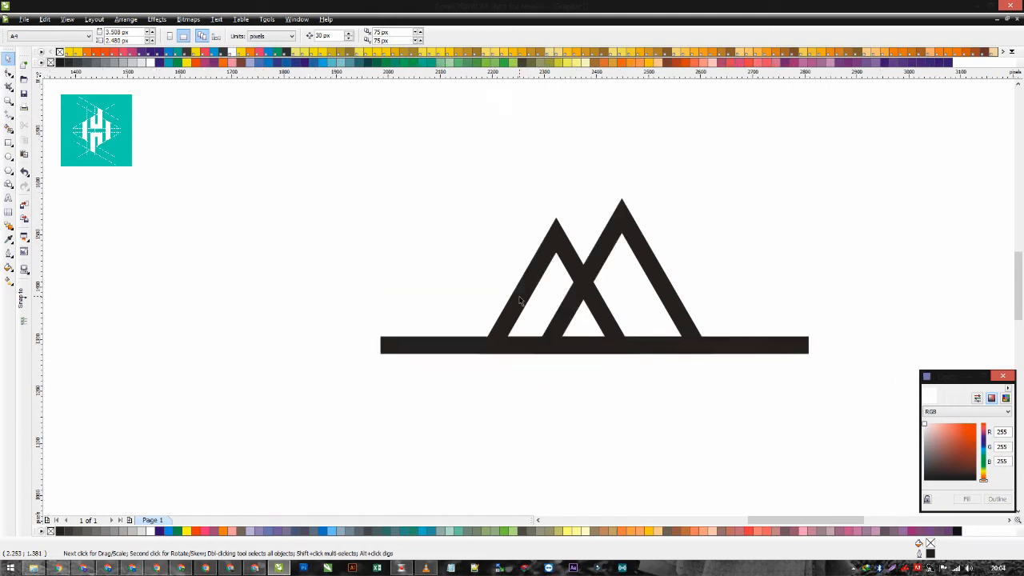
{"action": "scroll", "coordinate": [514, 302], "scroll_direction": "up", "scroll_amount": 1}
{"action": "left_click", "coordinate": [8, 114]}
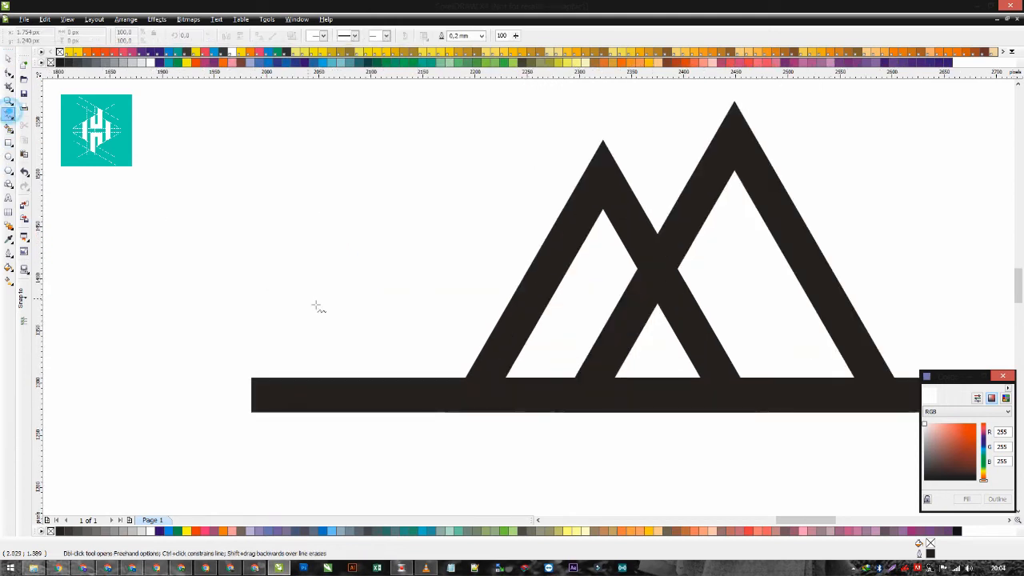
{"action": "left_click_drag", "start_coordinate": [335, 398], "coordinate": [336, 388]}
{"action": "key", "text": "ctrl+z"}
{"action": "left_click", "coordinate": [329, 394]}
{"action": "left_click", "coordinate": [328, 237]}
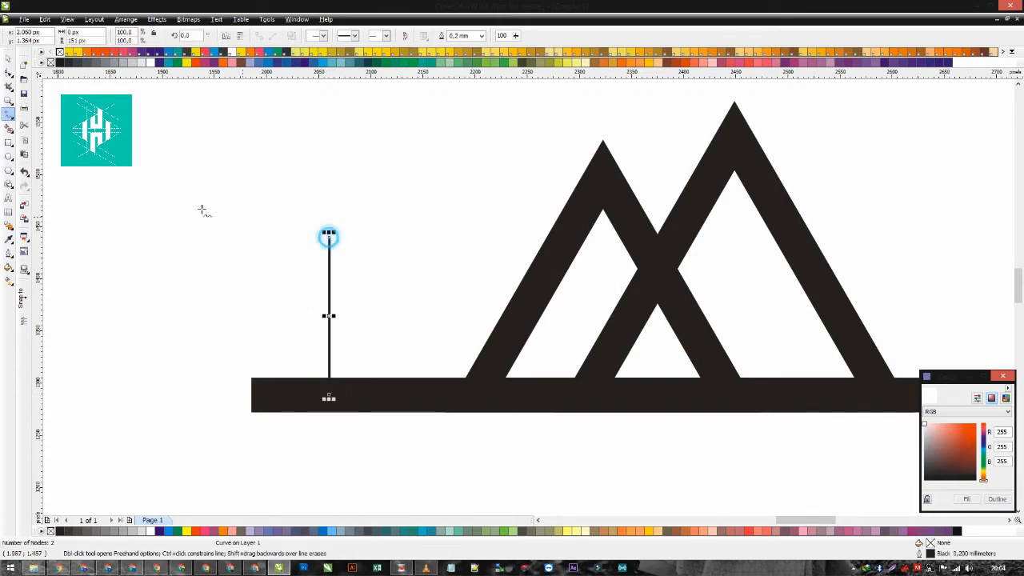
{"action": "left_click", "coordinate": [8, 253]}
{"action": "left_click", "coordinate": [40, 334]}
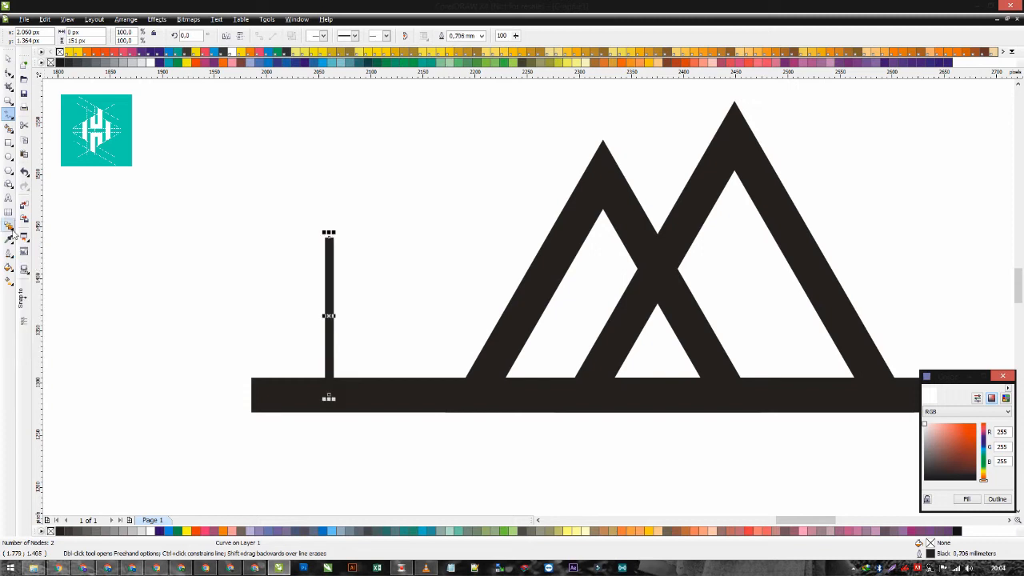
Ungroup the mountain triangles and place a copy of the larger one over the trunk line
{"action": "left_click", "coordinate": [11, 61]}
{"action": "left_click_drag", "start_coordinate": [735, 269], "coordinate": [407, 190]}
{"action": "right_click", "coordinate": [407, 190]}
{"action": "key", "text": "ctrl+z"}
{"action": "key", "text": "ctrl+u"}
{"action": "left_click", "coordinate": [466, 192]}
{"action": "left_click_drag", "start_coordinate": [778, 273], "coordinate": [398, 154]}
{"action": "right_click", "coordinate": [398, 154]}
Set the vertical trunk line's outline to 8 pt
{"action": "left_click", "coordinate": [323, 306]}
{"action": "left_click", "coordinate": [330, 331]}
{"action": "left_click", "coordinate": [9, 252]}
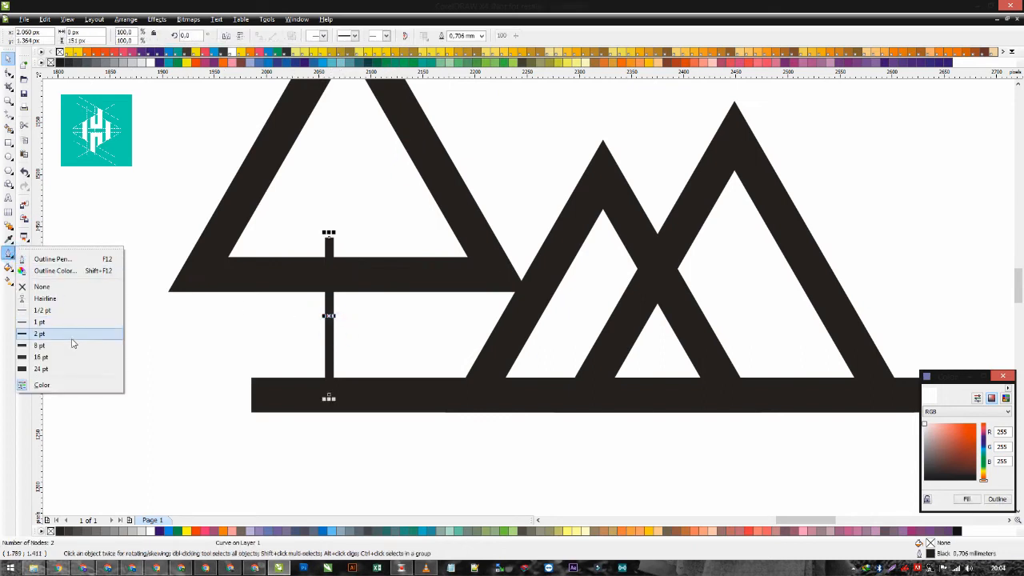
{"action": "left_click", "coordinate": [64, 357]}
Scale the copied triangle down to tree-crown size and centre it horizontally with the trunk
{"action": "left_click", "coordinate": [415, 243]}
{"action": "left_click_drag", "start_coordinate": [499, 277], "coordinate": [394, 282]}
{"action": "left_click", "coordinate": [338, 293], "text": "shift"}
{"action": "key", "text": "c"}
{"action": "left_click", "coordinate": [409, 284]}
{"action": "scroll", "coordinate": [398, 266], "scroll_direction": "down", "scroll_amount": 1}
Enlarge both mountain triangles together and shift them right along the base line
{"action": "left_click", "coordinate": [622, 298]}
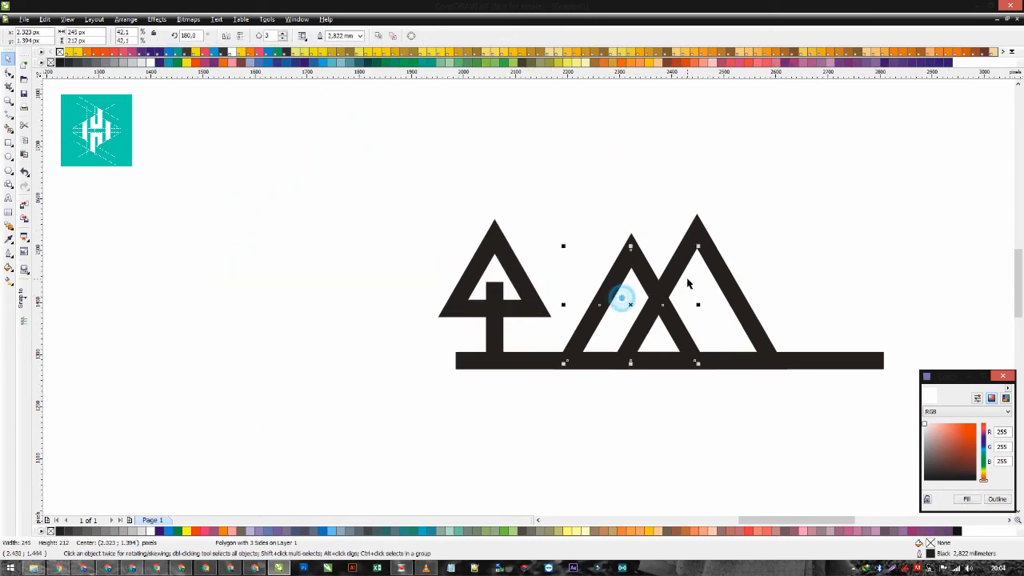
{"action": "left_click", "coordinate": [687, 280], "text": "shift"}
{"action": "left_click_drag", "start_coordinate": [774, 227], "coordinate": [892, 150]}
{"action": "left_click_drag", "start_coordinate": [637, 317], "coordinate": [659, 310]}
Move the tree's crown and trunk together slightly to the right along the base line
{"action": "scroll", "coordinate": [530, 300], "scroll_direction": "up", "scroll_amount": 1}
{"action": "left_click", "coordinate": [531, 294]}
{"action": "left_click", "coordinate": [464, 329], "text": "shift"}
{"action": "left_click_drag", "start_coordinate": [464, 331], "coordinate": [488, 332]}
{"action": "left_click", "coordinate": [393, 315]}
Enlarge the tree's crown triangle slightly over the trunk
{"action": "left_click", "coordinate": [488, 259]}
{"action": "left_click", "coordinate": [509, 258]}
{"action": "left_click", "coordinate": [466, 268]}
{"action": "left_click", "coordinate": [505, 264]}
{"action": "left_click_drag", "start_coordinate": [508, 252], "coordinate": [507, 251]}
{"action": "left_click_drag", "start_coordinate": [565, 281], "coordinate": [540, 260]}
Shorten the trunk by moving its top node down into the crown triangle's bottom bar
{"action": "left_click", "coordinate": [499, 288]}
{"action": "double_click", "coordinate": [484, 298]}
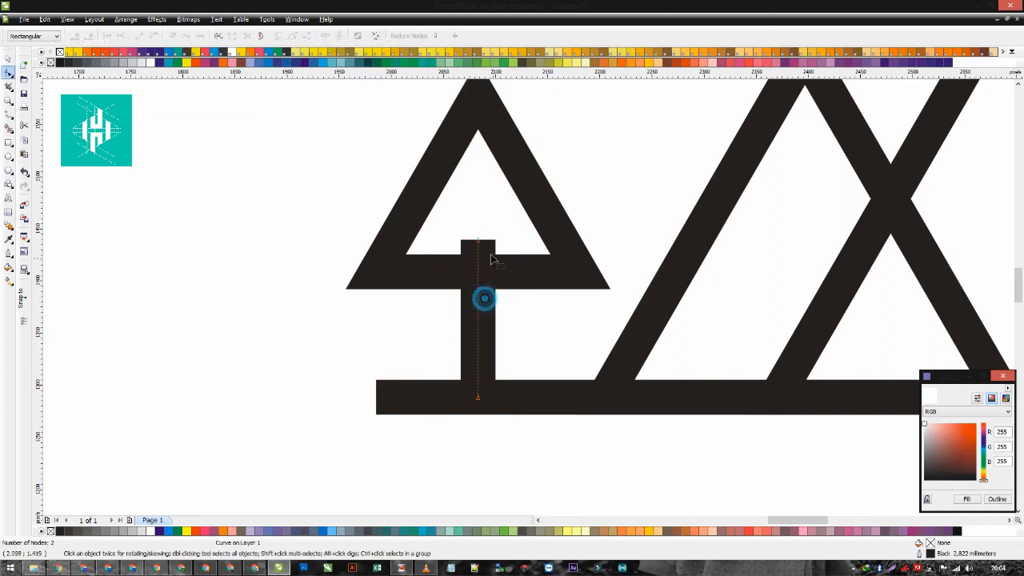
{"action": "left_click_drag", "start_coordinate": [479, 242], "coordinate": [477, 269]}
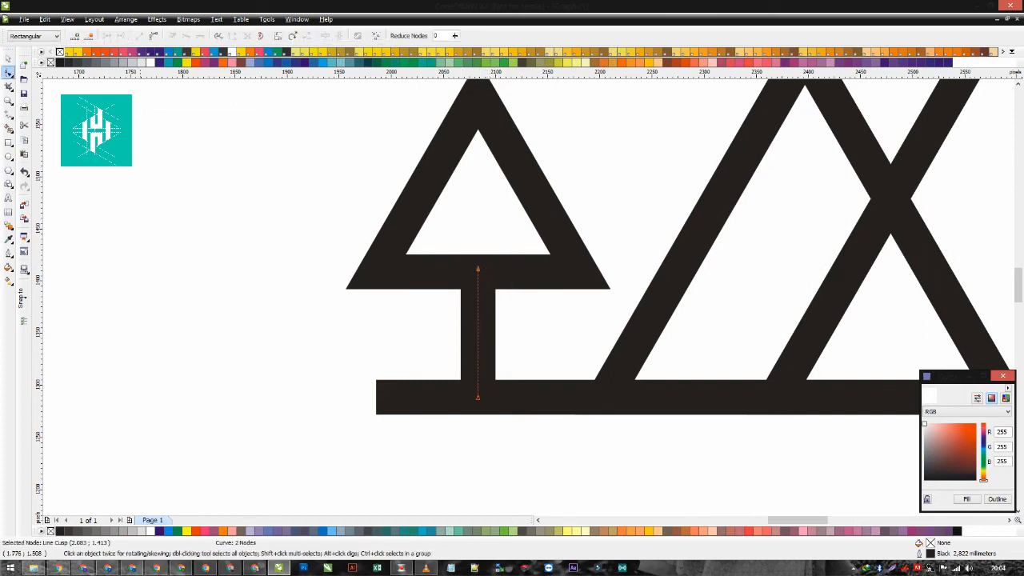
{"action": "left_click", "coordinate": [8, 59]}
Copy the crown triangle upward as a smaller second tier about 168 px wide
{"action": "left_click_drag", "start_coordinate": [499, 193], "coordinate": [505, 240]}
{"action": "right_click", "coordinate": [506, 240]}
{"action": "left_click_drag", "start_coordinate": [614, 134], "coordinate": [599, 137]}
{"action": "mouse_move", "coordinate": [534, 240]}
{"action": "left_mouse_down"}
{"action": "mouse_move", "coordinate": [543, 200]}
{"action": "mouse_move", "coordinate": [551, 241]}
{"action": "left_mouse_up"}
{"action": "left_click", "coordinate": [569, 229]}
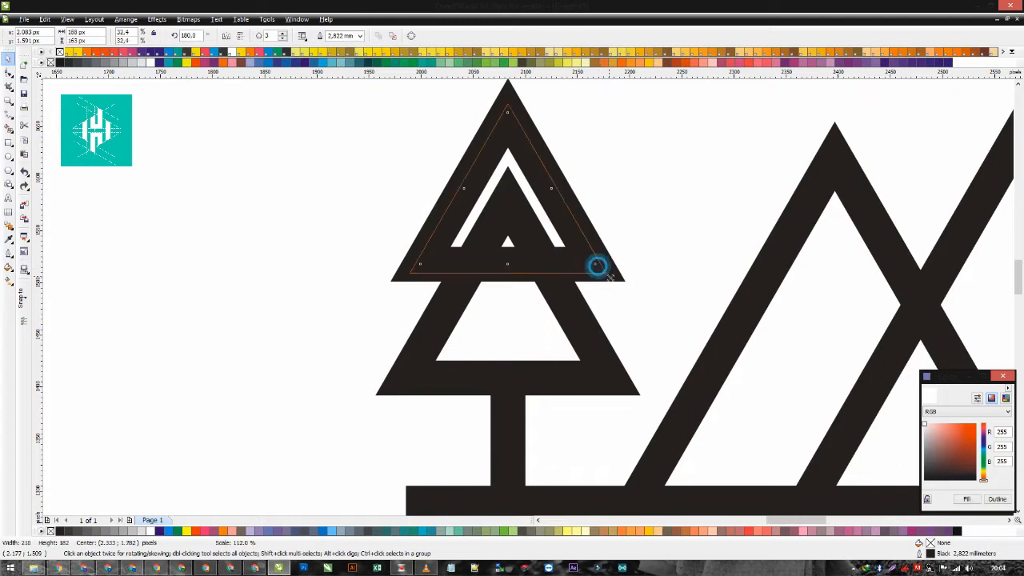
{"action": "left_click_drag", "start_coordinate": [598, 265], "coordinate": [586, 273]}
{"action": "scroll", "coordinate": [582, 254], "scroll_direction": "down", "scroll_amount": 2}
{"action": "key", "text": "ctrl+z"}
{"action": "scroll", "coordinate": [528, 292], "scroll_direction": "up", "scroll_amount": 2}
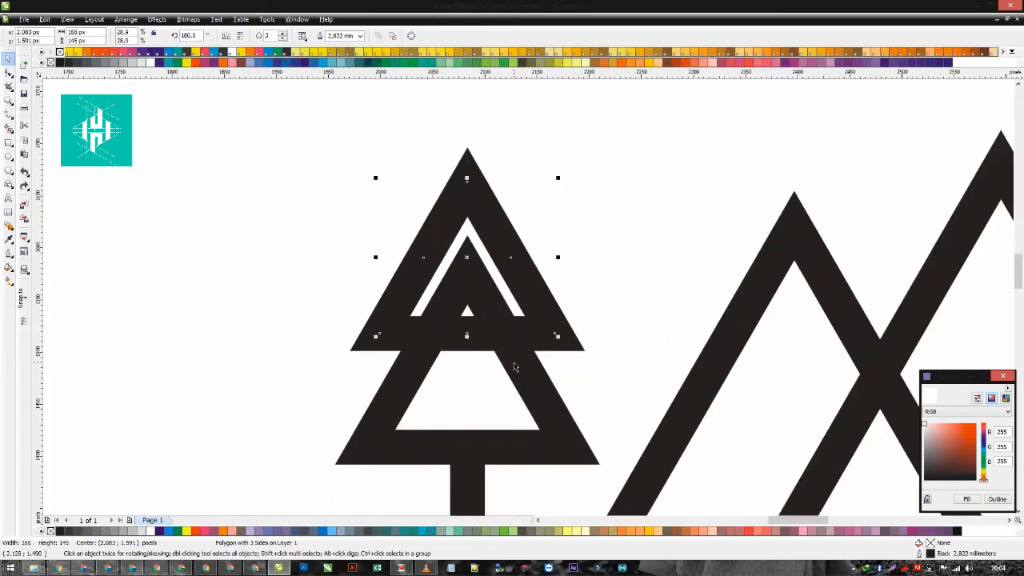
Adjust the second tier and add a smaller third triangle about 143 px wide at the top of the tree
{"action": "left_click_drag", "start_coordinate": [541, 320], "coordinate": [547, 342]}
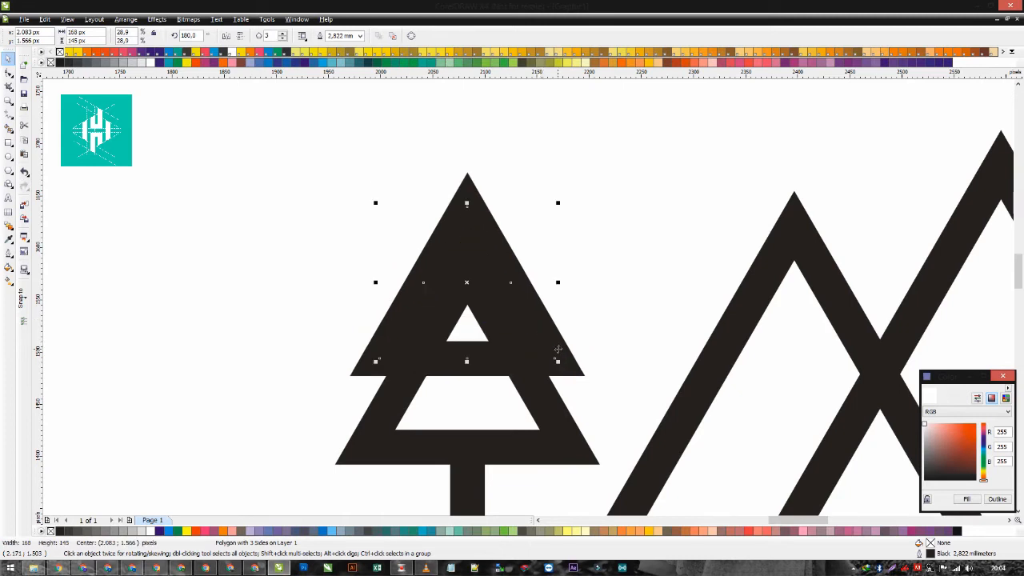
{"action": "key", "text": "ctrl+z"}
{"action": "left_click", "coordinate": [557, 336]}
{"action": "left_click_drag", "start_coordinate": [559, 337], "coordinate": [544, 288]}
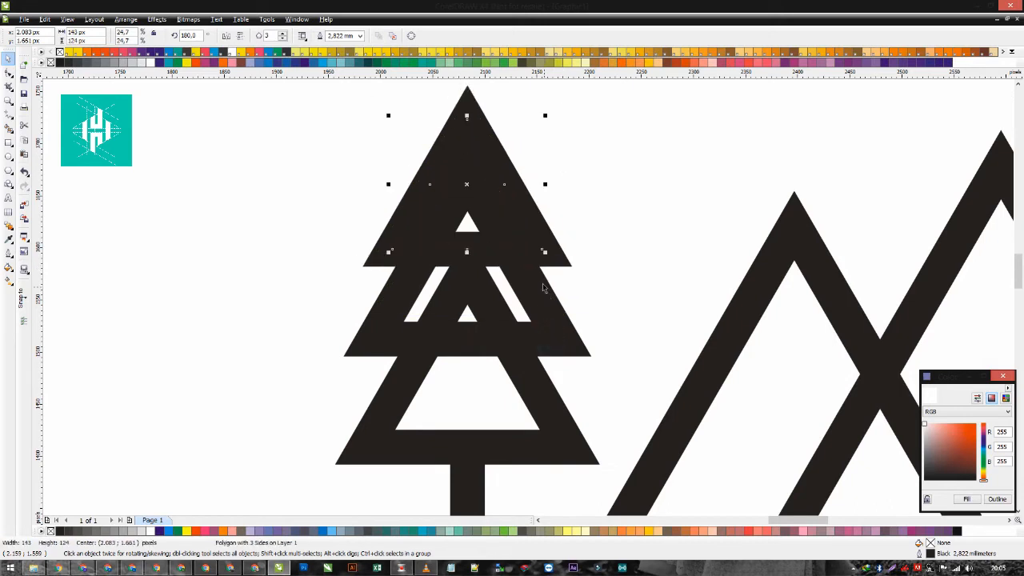
Convert the outlines of the three tree tiers to objects
{"action": "left_click", "coordinate": [539, 376]}
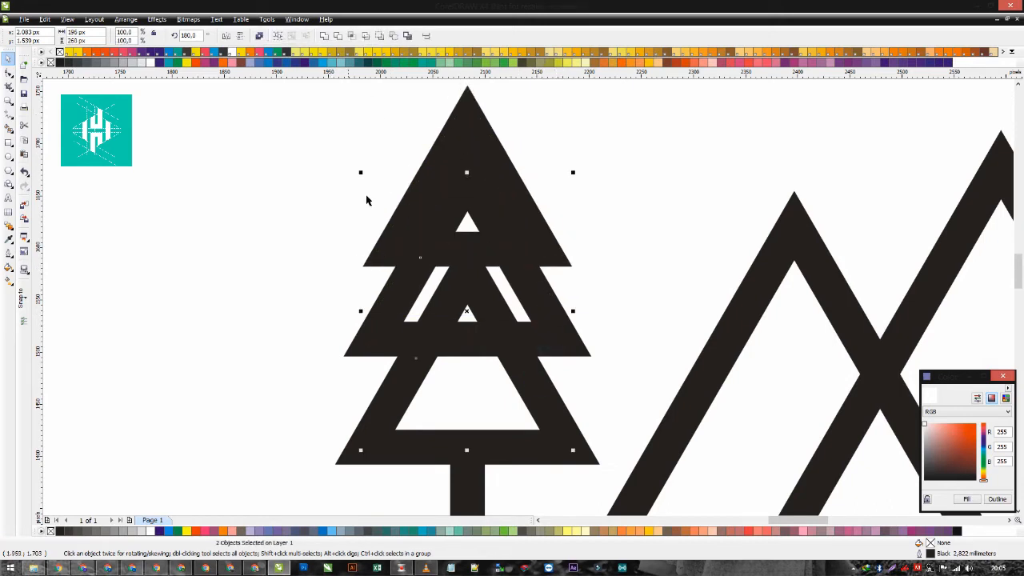
{"action": "scroll", "coordinate": [578, 206], "scroll_direction": "down", "scroll_amount": 3}
{"action": "left_click_drag", "start_coordinate": [632, 141], "coordinate": [445, 330]}
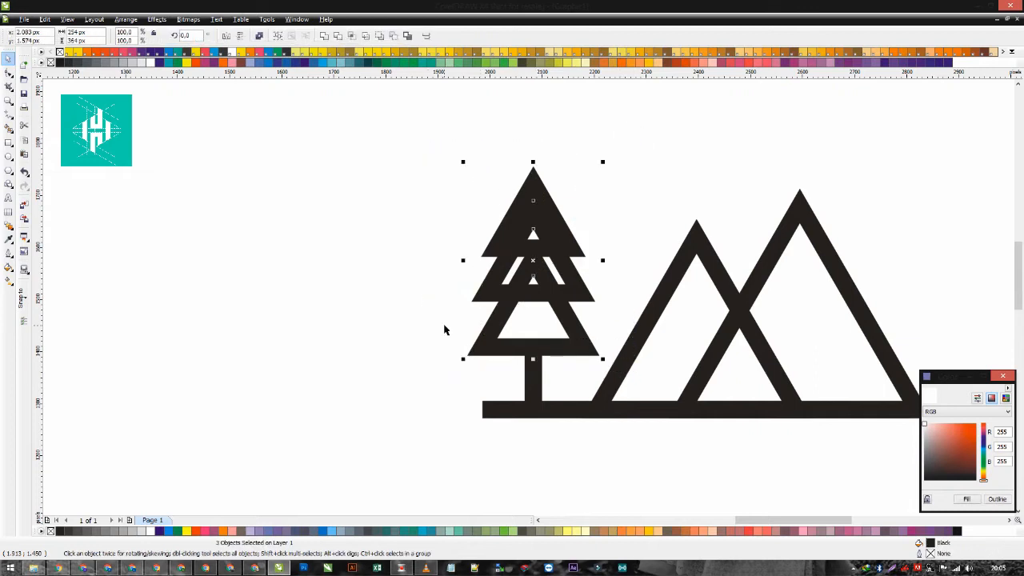
{"action": "left_click", "coordinate": [445, 330]}
Trim the tree's bottom tier with the middle tier, and the middle tier with the top tier
{"action": "scroll", "coordinate": [573, 333], "scroll_direction": "up", "scroll_amount": 1}
{"action": "left_click", "coordinate": [553, 299]}
{"action": "left_click", "coordinate": [565, 251], "text": "shift"}
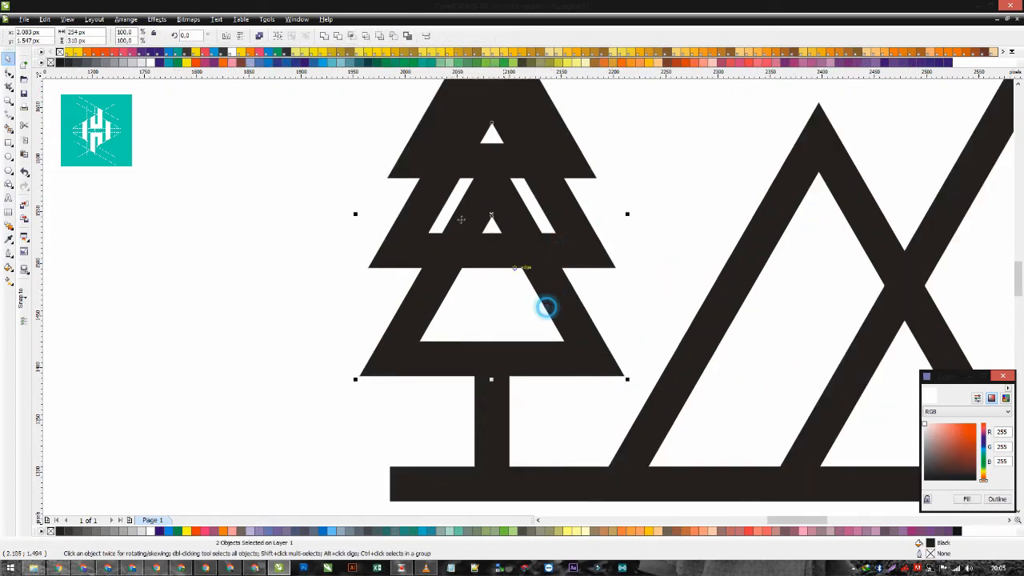
{"action": "left_click", "coordinate": [342, 41]}
{"action": "left_click", "coordinate": [543, 167]}
{"action": "left_click", "coordinate": [557, 202], "text": "shift"}
{"action": "left_click", "coordinate": [336, 39]}
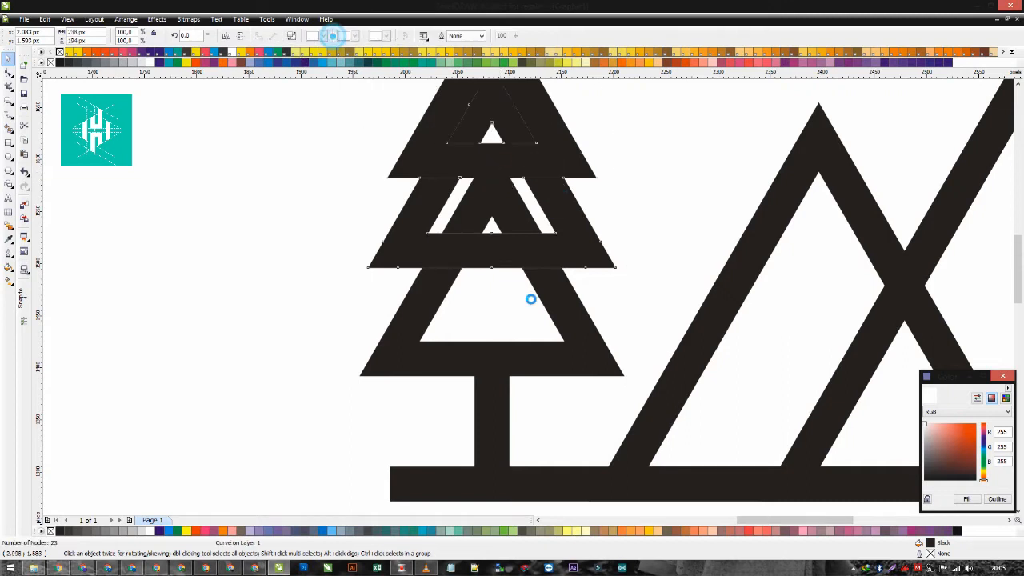
Break the trimmed tiers apart and delete the leftover inner triangles from the tree's upper two tiers
{"action": "left_click_drag", "start_coordinate": [518, 187], "coordinate": [530, 299]}
{"action": "key", "text": "ctrl+k"}
{"action": "left_click_drag", "start_coordinate": [663, 150], "coordinate": [423, 295]}
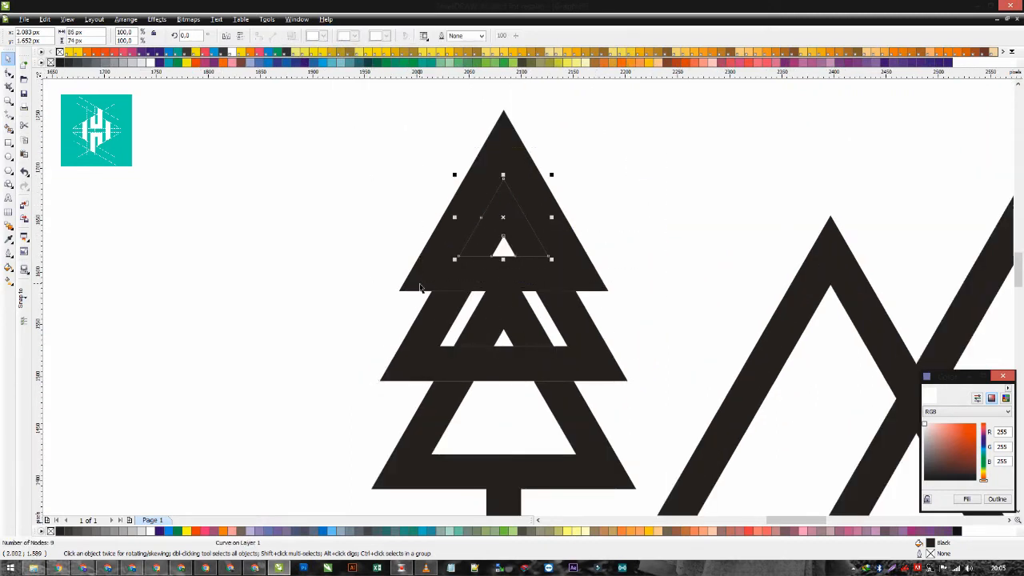
{"action": "key", "text": "Delete"}
{"action": "left_click_drag", "start_coordinate": [325, 268], "coordinate": [590, 365]}
{"action": "left_click", "coordinate": [527, 326]}
{"action": "key", "text": "Delete"}
{"action": "scroll", "coordinate": [577, 306], "scroll_direction": "down", "scroll_amount": 1}
{"action": "left_click", "coordinate": [593, 146]}
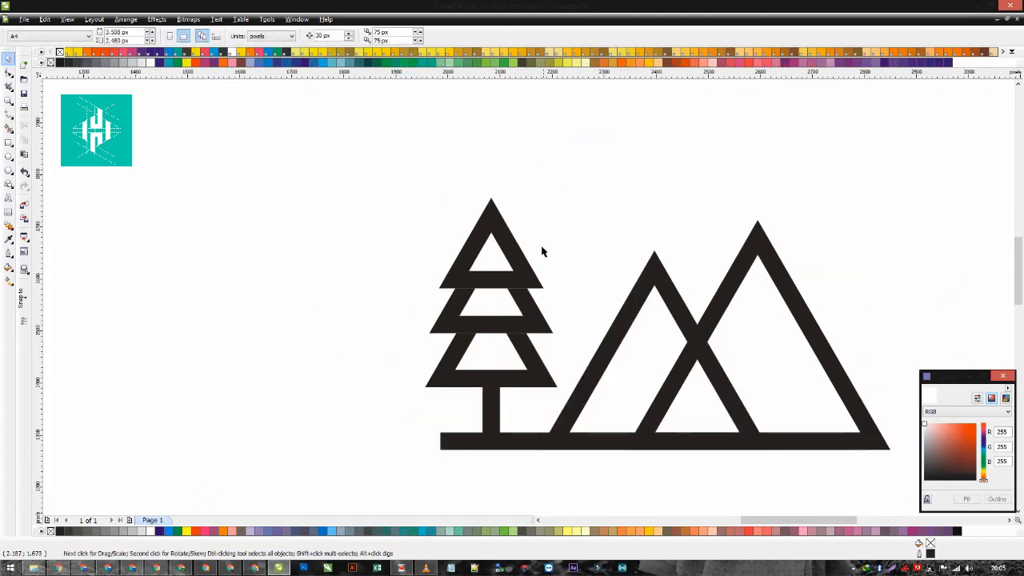
{"action": "left_click_drag", "start_coordinate": [594, 168], "coordinate": [386, 438]}
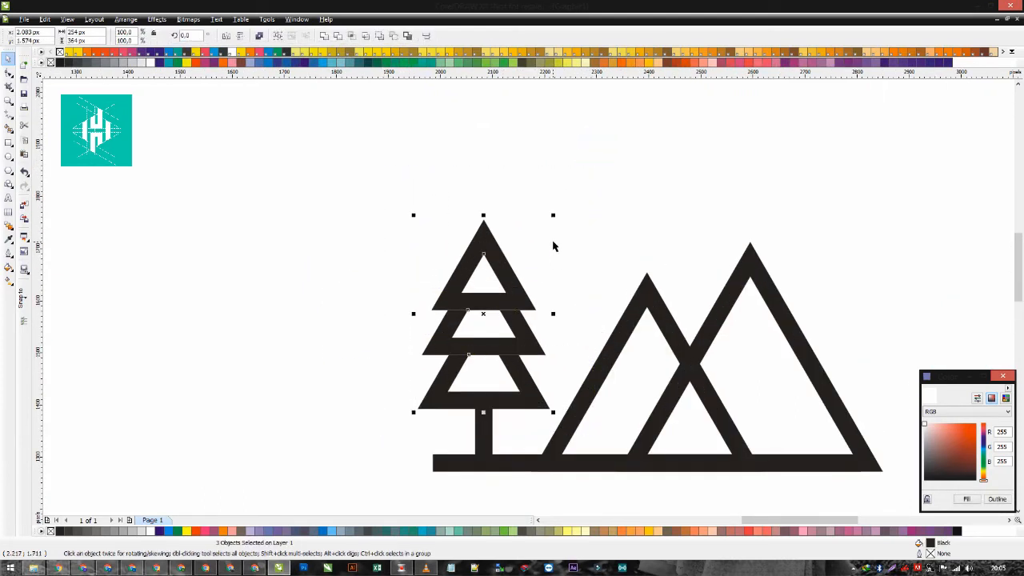
{"action": "left_click_drag", "start_coordinate": [530, 272], "coordinate": [345, 480]}
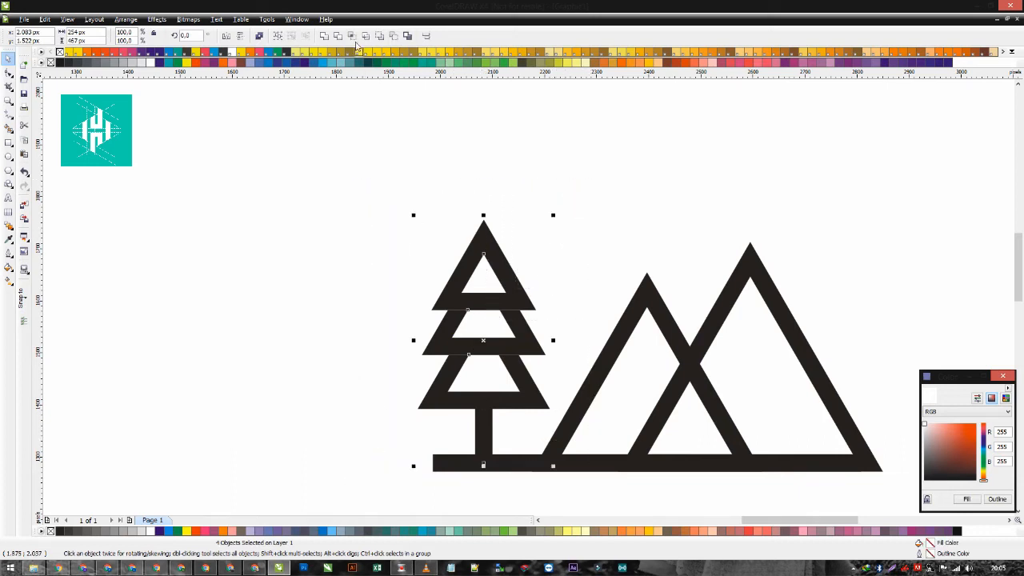
{"action": "double_click", "coordinate": [479, 433]}
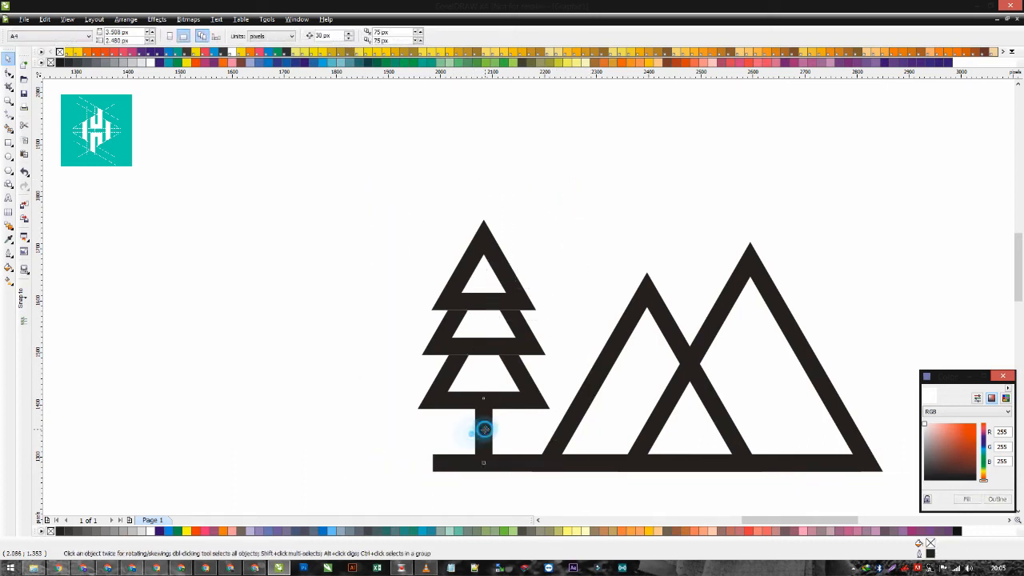
{"action": "left_click_drag", "start_coordinate": [347, 167], "coordinate": [585, 437]}
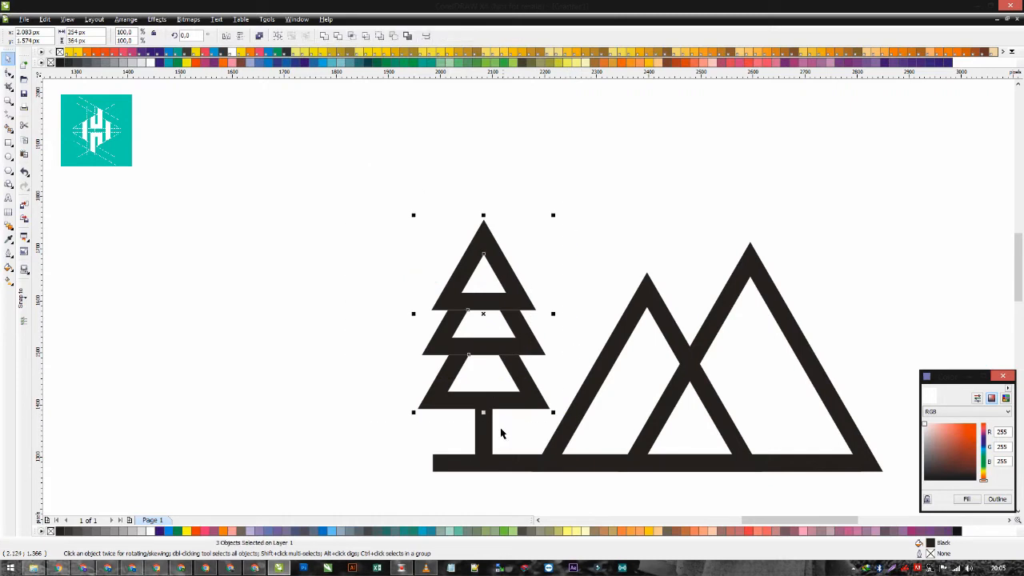
Enlarge both mountain triangles together to about 875 × 556 px, keeping them on the base line
{"action": "left_click", "coordinate": [634, 317]}
{"action": "scroll", "coordinate": [672, 332], "scroll_direction": "down", "scroll_amount": 1}
{"action": "scroll", "coordinate": [560, 308], "scroll_direction": "up", "scroll_amount": 1}
{"action": "left_click", "coordinate": [552, 272], "text": "shift"}
{"action": "left_click_drag", "start_coordinate": [629, 189], "coordinate": [763, 103]}
{"action": "scroll", "coordinate": [544, 280], "scroll_direction": "down", "scroll_amount": 1}
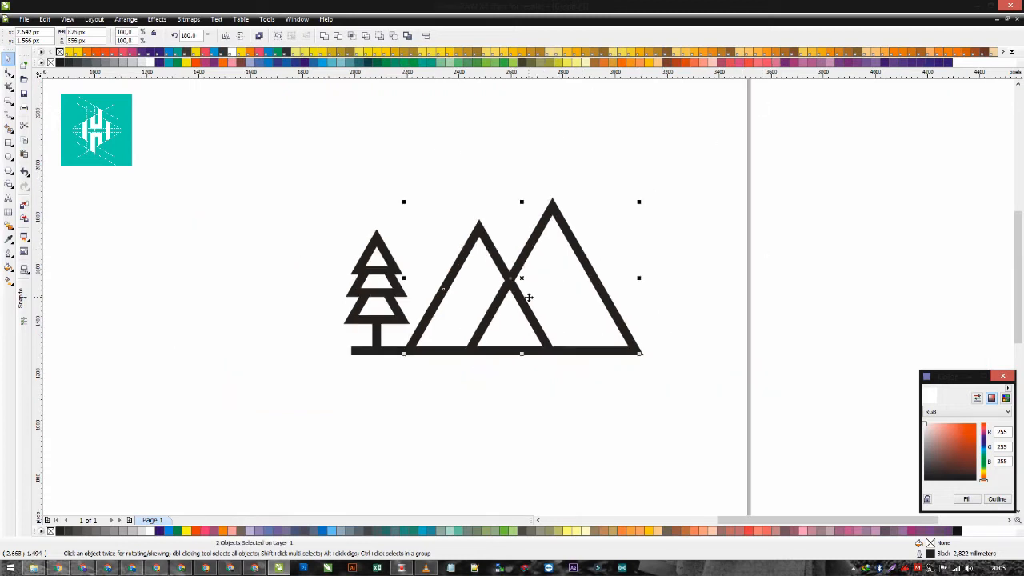
{"action": "scroll", "coordinate": [530, 298], "scroll_direction": "up", "scroll_amount": 1}
Convert the outlines of both mountain triangles to objects
{"action": "left_click", "coordinate": [468, 446]}
{"action": "left_click", "coordinate": [395, 258]}
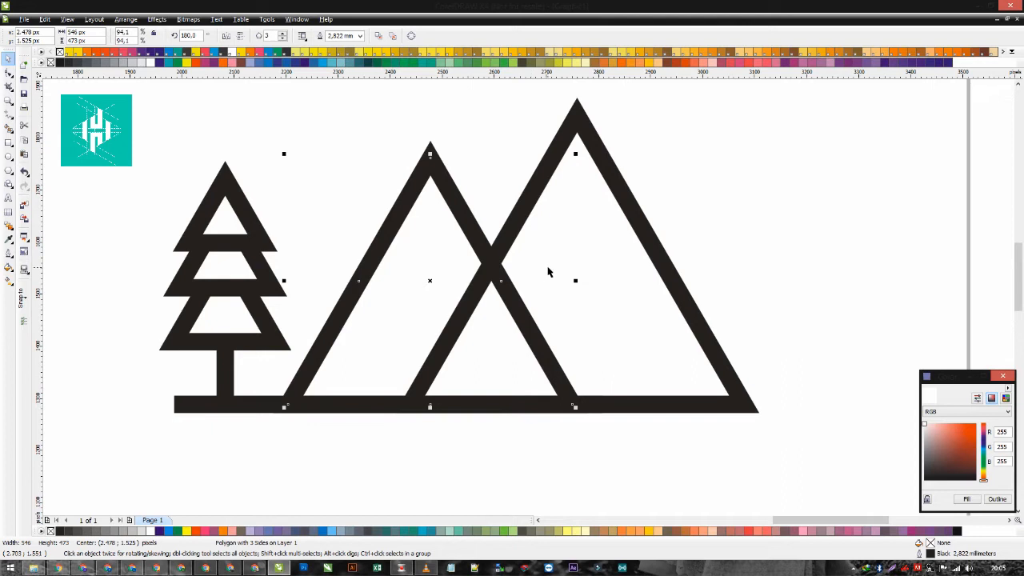
{"action": "left_click", "coordinate": [549, 268]}
{"action": "left_click", "coordinate": [490, 179]}
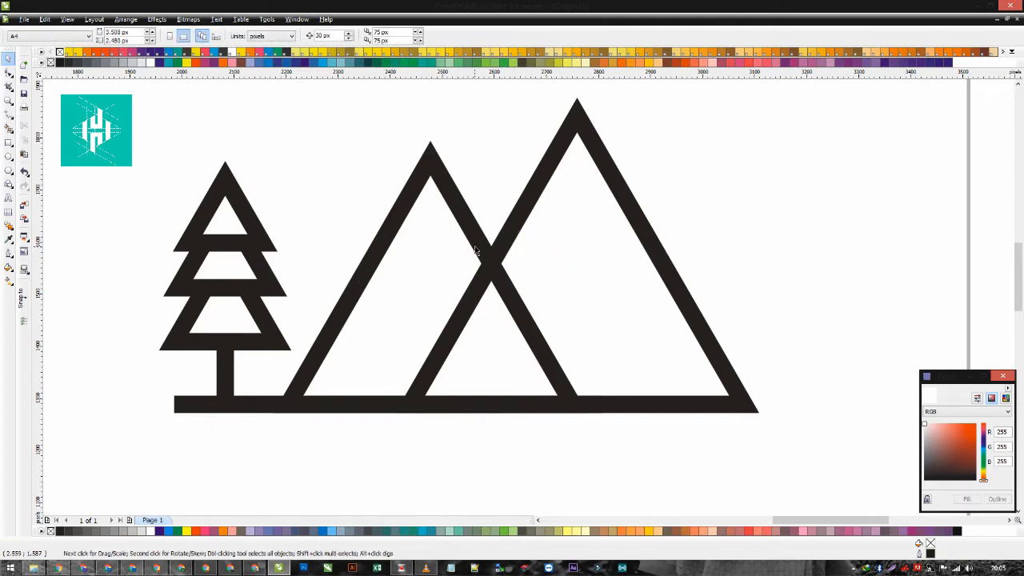
Trim the rear mountain with the front one, break it apart, and delete the leftover slanted piece inside the front mountain
{"action": "left_click", "coordinate": [496, 232]}
{"action": "left_click", "coordinate": [504, 231], "text": "shift"}
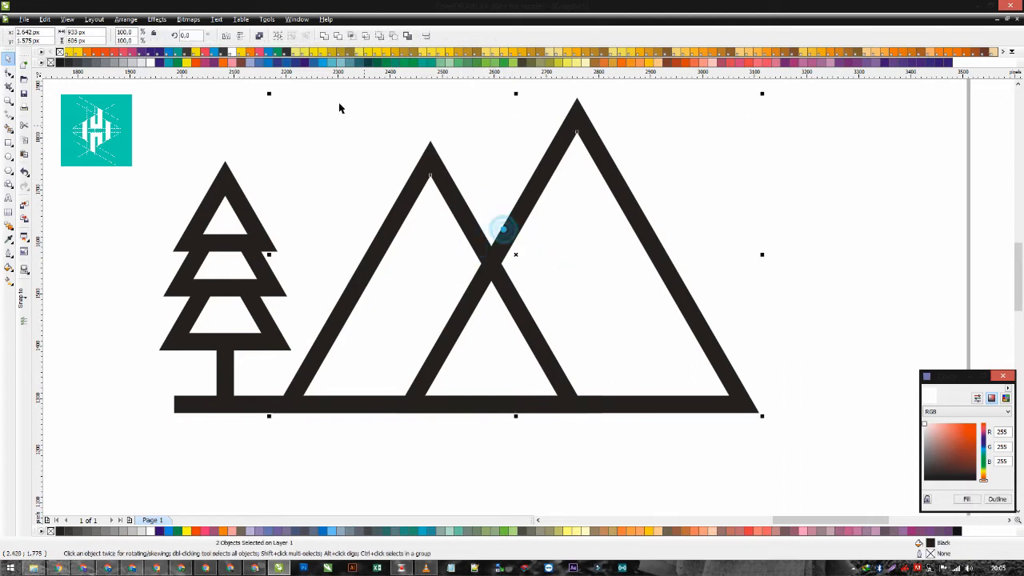
{"action": "left_click", "coordinate": [340, 36]}
{"action": "left_click", "coordinate": [461, 480]}
{"action": "left_click", "coordinate": [446, 331]}
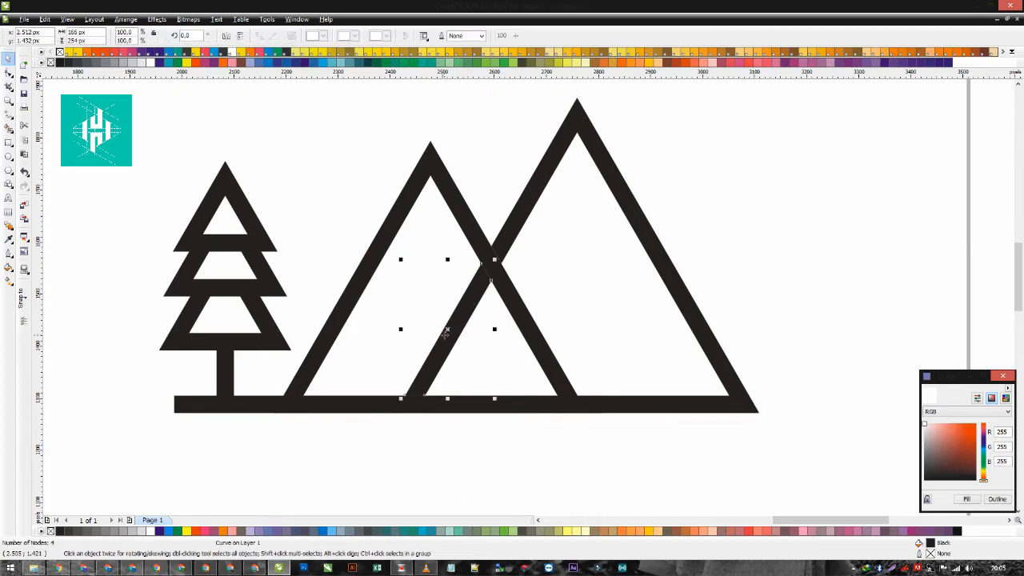
{"action": "key", "text": "Delete"}
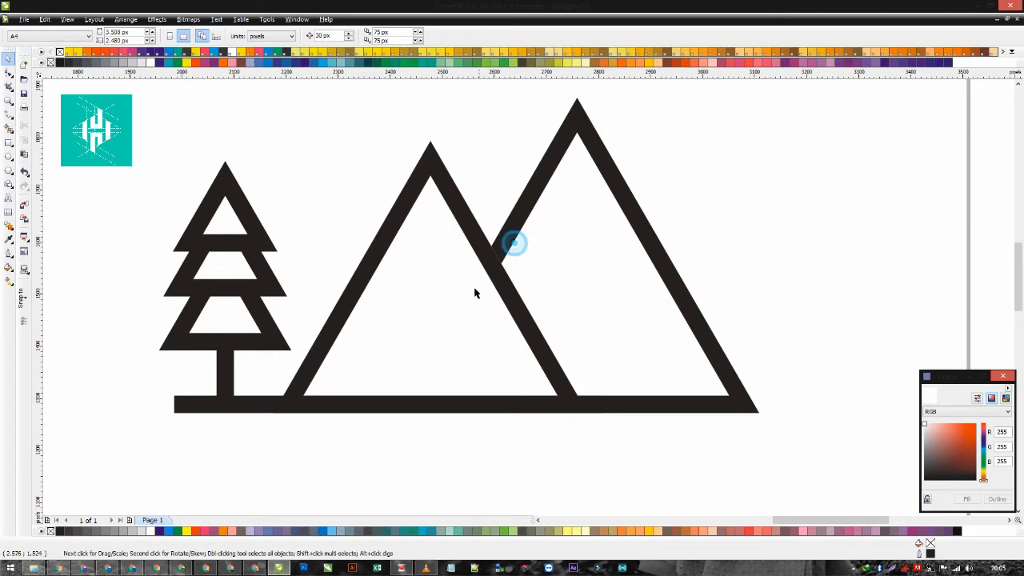
Draw a straight line about 135 px long, sloping down at 30° from the front mountain's right side into its interior
{"action": "left_click", "coordinate": [8, 113]}
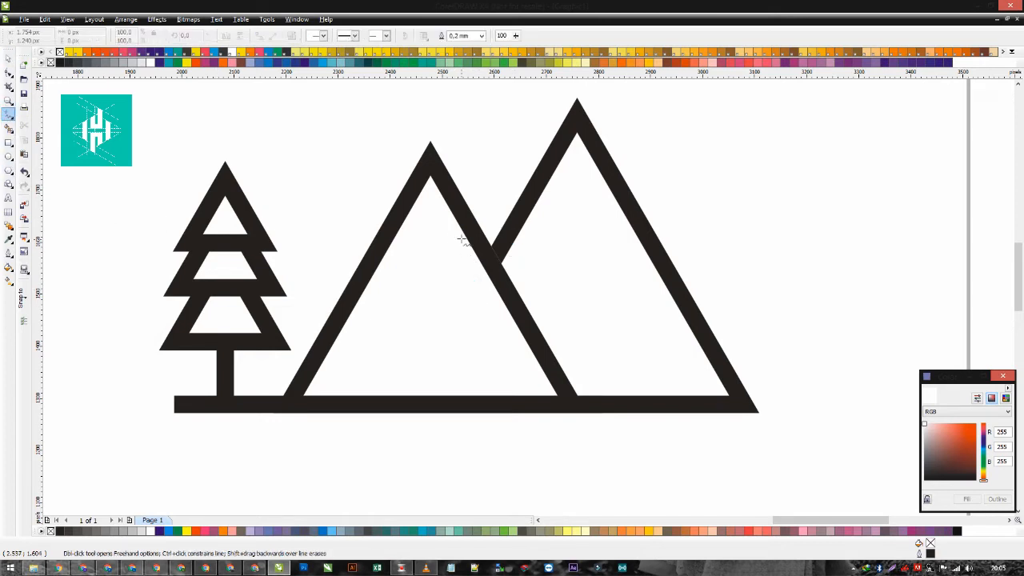
{"action": "left_click", "coordinate": [465, 238]}
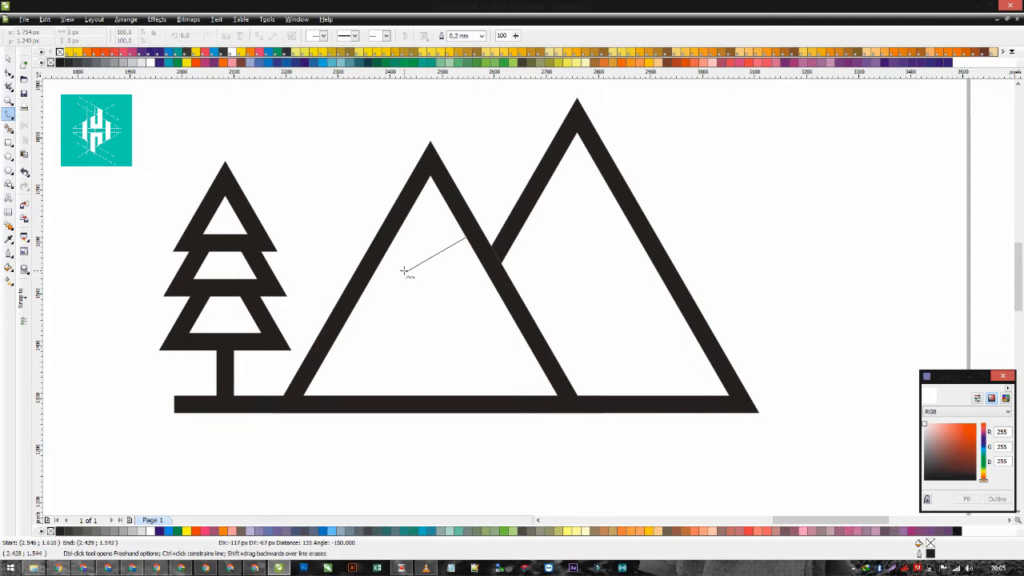
{"action": "left_click", "coordinate": [403, 272]}
{"action": "key", "text": "space"}
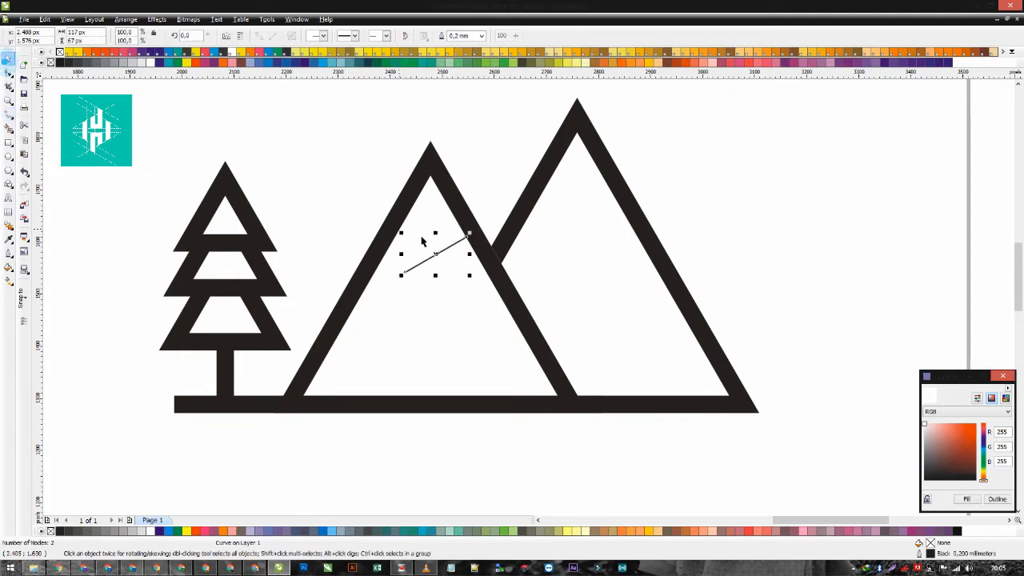
Give the slanted line an 8 pt outline and extend its upper end into the mountain's right side
{"action": "left_click", "coordinate": [8, 239]}
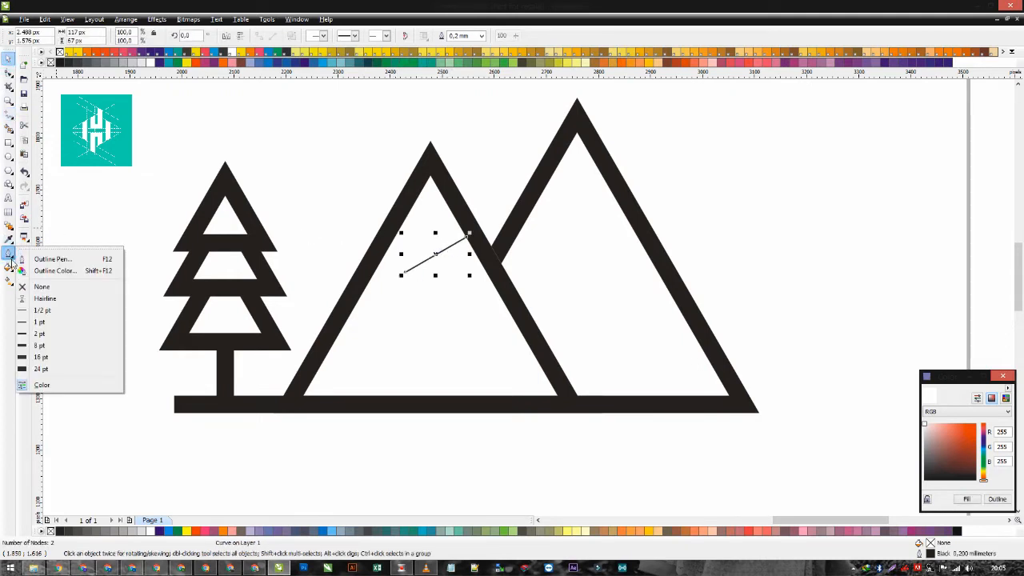
{"action": "left_click", "coordinate": [56, 349]}
{"action": "double_click", "coordinate": [452, 242]}
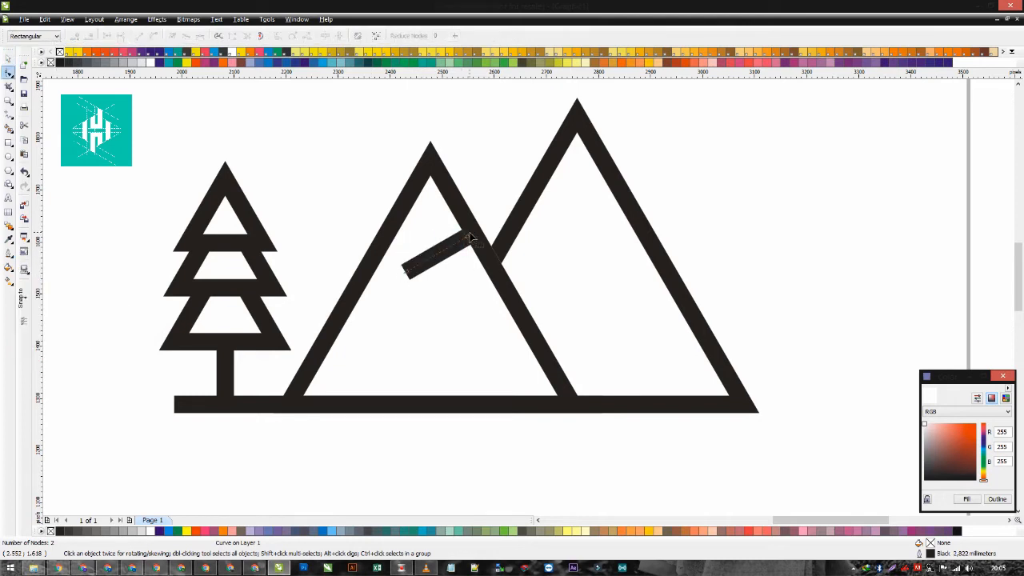
{"action": "left_click_drag", "start_coordinate": [465, 239], "coordinate": [477, 235]}
Place three evenly spaced copies of the slanted stripe straight below it, the lowest one reaching the base line
{"action": "left_click", "coordinate": [8, 58]}
{"action": "left_click_drag", "start_coordinate": [434, 263], "coordinate": [435, 343]}
{"action": "right_click", "coordinate": [439, 309]}
{"action": "right_click", "coordinate": [435, 344]}
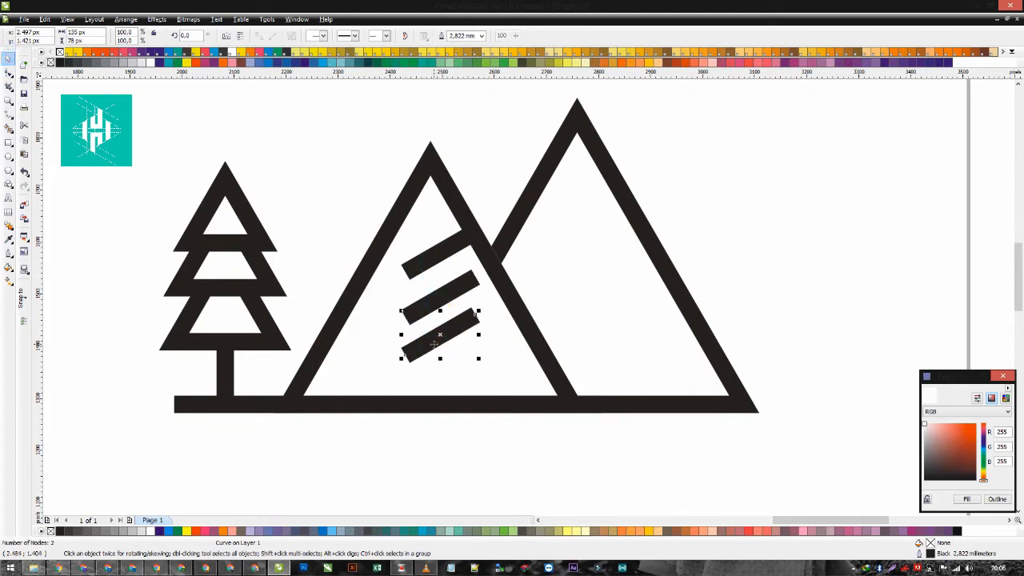
{"action": "scroll", "coordinate": [528, 297], "scroll_direction": "up", "scroll_amount": 2}
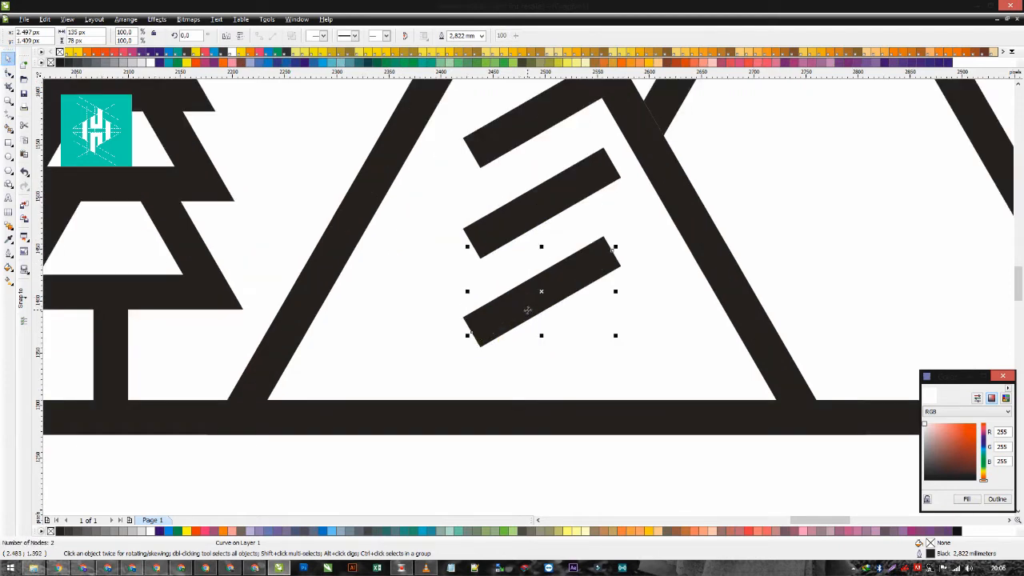
{"action": "scroll", "coordinate": [528, 296], "scroll_direction": "down", "scroll_amount": 2}
{"action": "scroll", "coordinate": [529, 298], "scroll_direction": "up", "scroll_amount": 2}
{"action": "left_click_drag", "start_coordinate": [529, 298], "coordinate": [526, 356]}
{"action": "key", "text": "ctrl+z"}
{"action": "left_click_drag", "start_coordinate": [521, 288], "coordinate": [520, 376]}
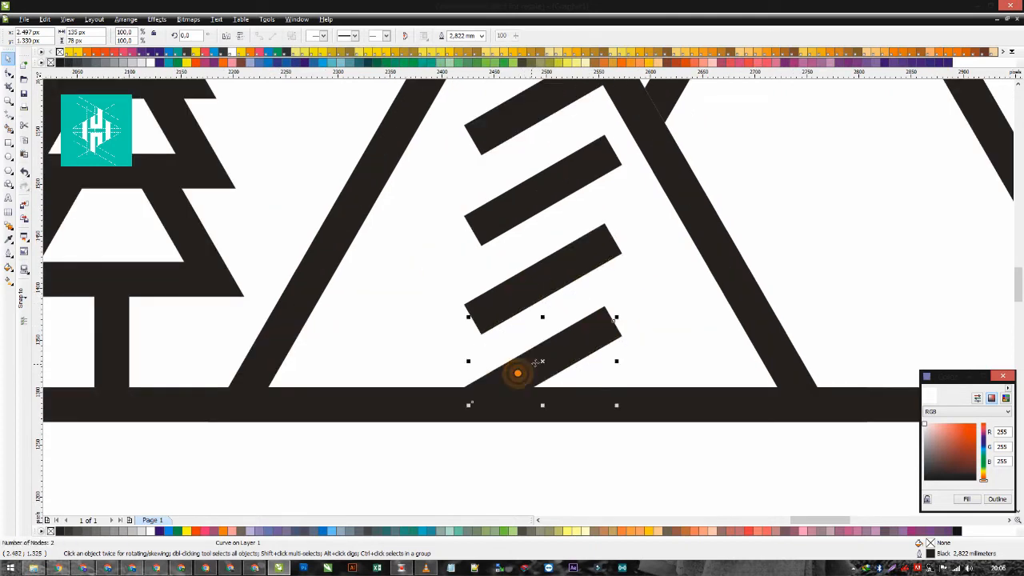
Extend the upper ends of the three copied stripes along their slope until they meet the front mountain's right side
{"action": "scroll", "coordinate": [578, 341], "scroll_direction": "down", "scroll_amount": 3}
{"action": "scroll", "coordinate": [530, 293], "scroll_direction": "up", "scroll_amount": 3}
{"action": "key", "text": "F10"}
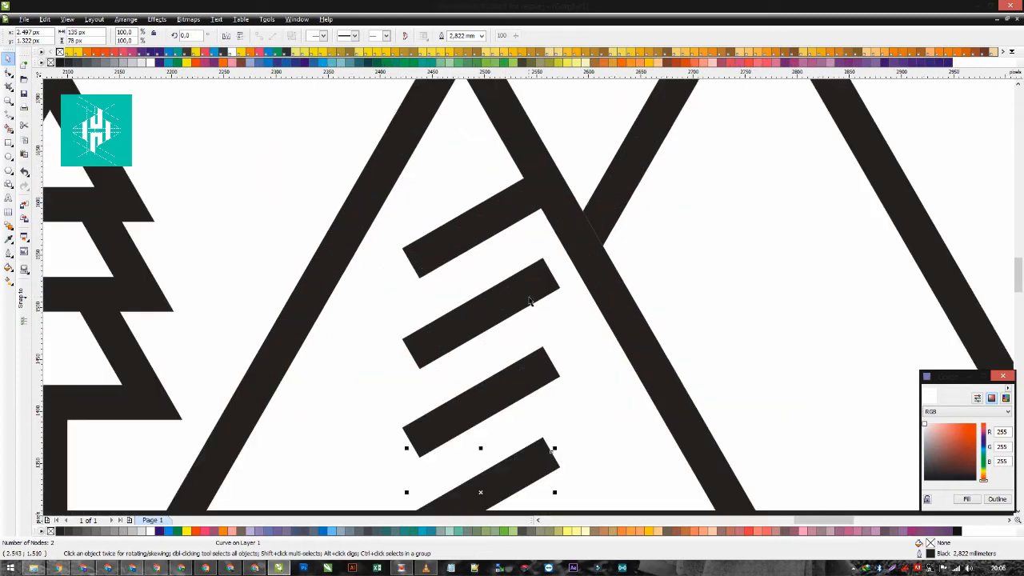
{"action": "left_click_drag", "start_coordinate": [554, 276], "coordinate": [587, 254]}
{"action": "left_click_drag", "start_coordinate": [551, 362], "coordinate": [626, 319]}
{"action": "left_click", "coordinate": [551, 450]}
{"action": "left_click_drag", "start_coordinate": [551, 450], "coordinate": [664, 387]}
{"action": "left_click_drag", "start_coordinate": [611, 477], "coordinate": [527, 302]}
{"action": "scroll", "coordinate": [528, 297], "scroll_direction": "down", "scroll_amount": 3}
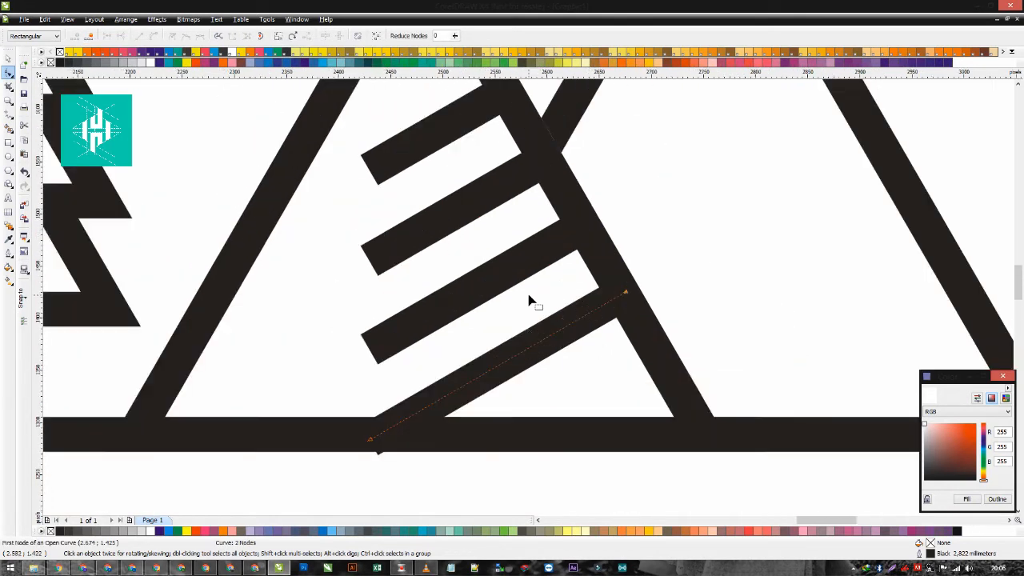
Shorten the lower end of the bottom stripe so it stays within the base line
{"action": "scroll", "coordinate": [503, 336], "scroll_direction": "up", "scroll_amount": 3}
{"action": "left_click", "coordinate": [374, 446]}
{"action": "left_click_drag", "start_coordinate": [374, 446], "coordinate": [385, 441]}
{"action": "scroll", "coordinate": [434, 393], "scroll_direction": "down", "scroll_amount": 3}
{"action": "scroll", "coordinate": [496, 331], "scroll_direction": "up", "scroll_amount": 3}
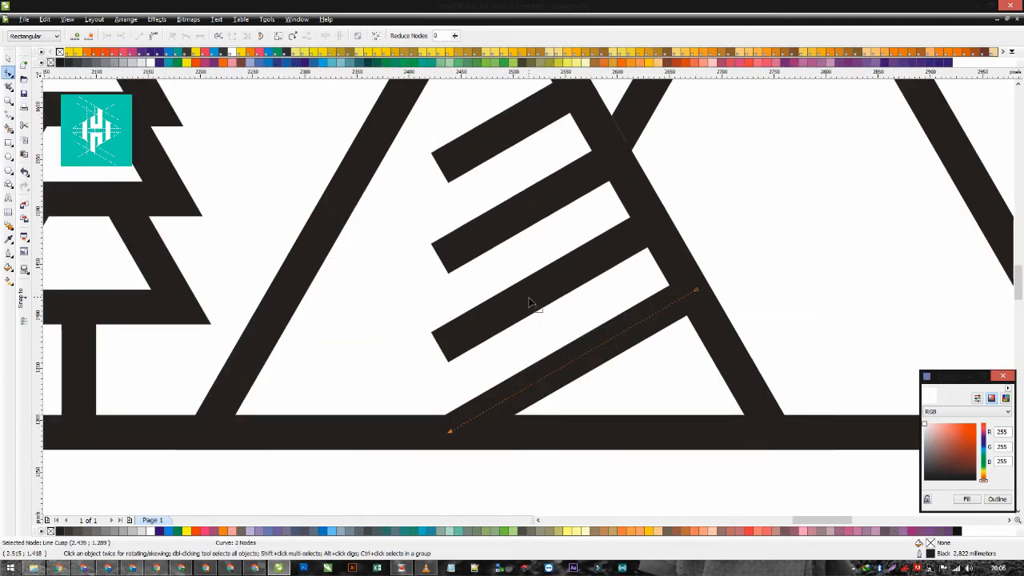
Copy the four stripes of the front mountain onto the right side of the rear mountain
{"action": "left_click", "coordinate": [9, 143]}
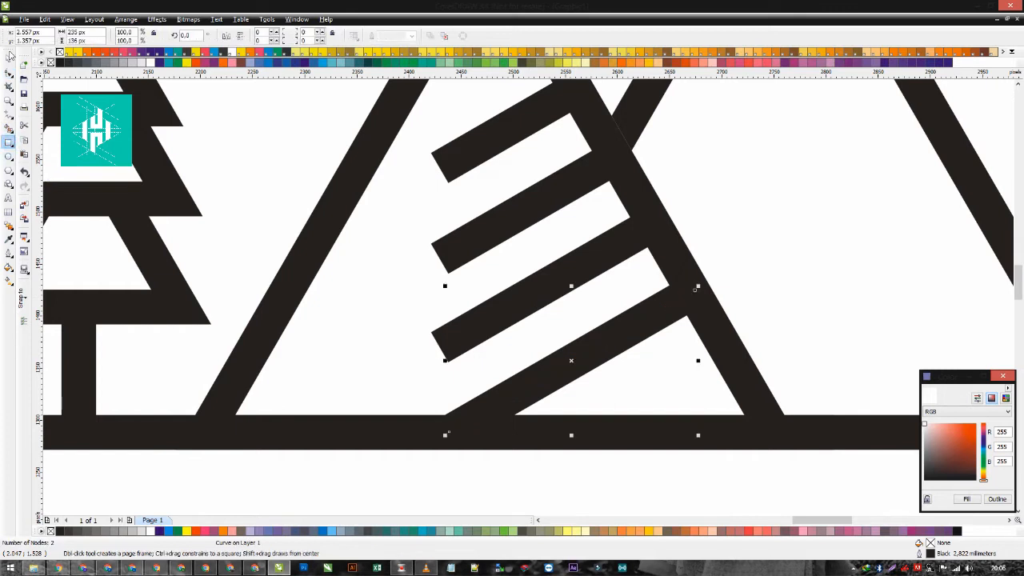
{"action": "left_click", "coordinate": [8, 60]}
{"action": "scroll", "coordinate": [597, 343], "scroll_direction": "down", "scroll_amount": 1}
{"action": "left_click_drag", "start_coordinate": [672, 441], "coordinate": [493, 211]}
{"action": "left_click", "coordinate": [564, 262]}
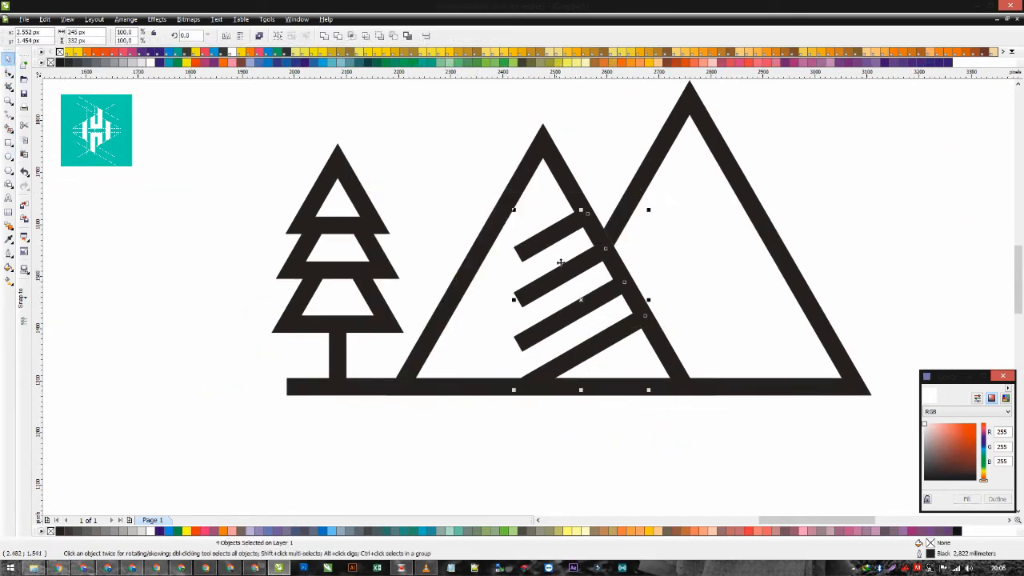
{"action": "left_click_drag", "start_coordinate": [564, 263], "coordinate": [703, 184]}
{"action": "left_click", "coordinate": [702, 184]}
{"action": "left_click", "coordinate": [840, 196]}
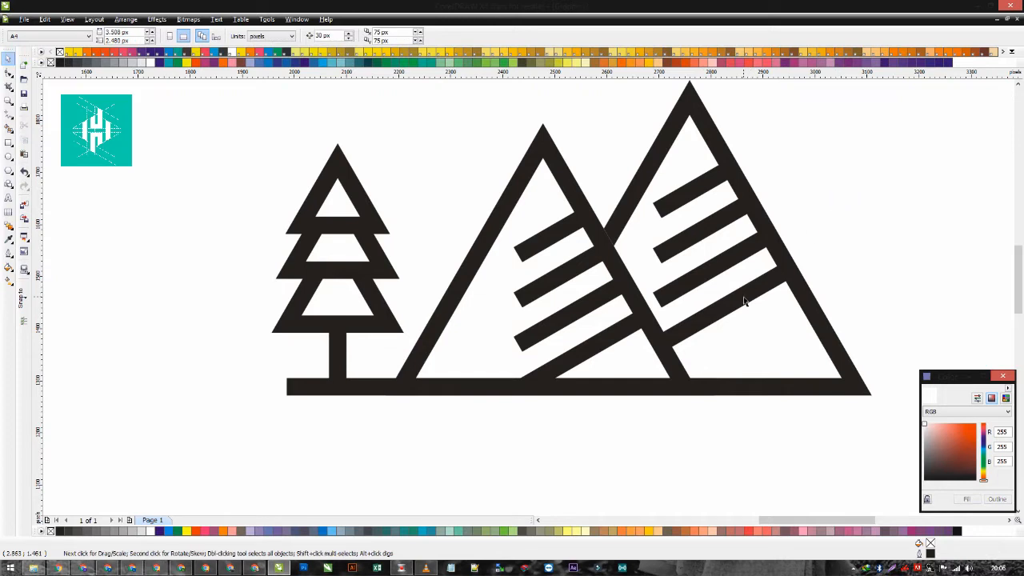
Add a fifth stripe to the rear mountain by copying its lowest stripe down to the base line and aligning it
{"action": "left_click_drag", "start_coordinate": [744, 297], "coordinate": [778, 334]}
{"action": "right_click", "coordinate": [777, 333]}
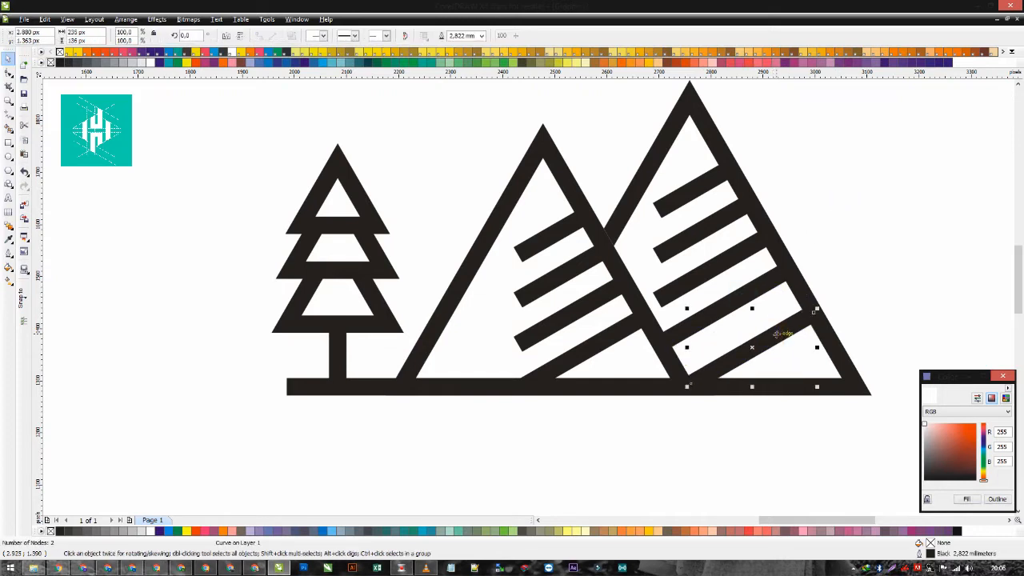
{"action": "scroll", "coordinate": [778, 334], "scroll_direction": "up", "scroll_amount": 1}
{"action": "left_click_drag", "start_coordinate": [529, 297], "coordinate": [516, 284]}
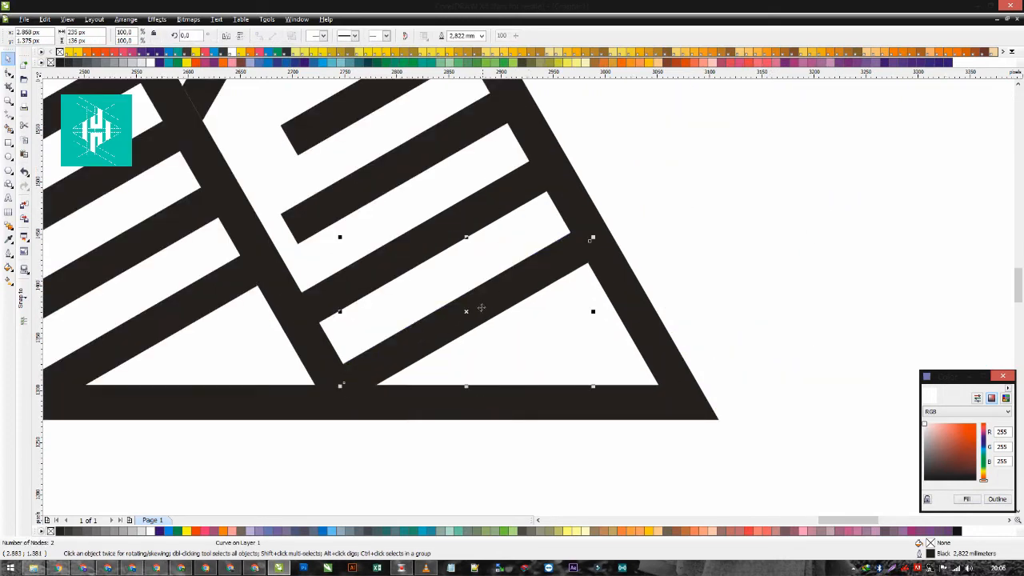
{"action": "scroll", "coordinate": [484, 306], "scroll_direction": "down", "scroll_amount": 3}
{"action": "left_click", "coordinate": [606, 263]}
Convert the outlines of all nine stripes to objects
{"action": "scroll", "coordinate": [642, 231], "scroll_direction": "up", "scroll_amount": 2}
{"action": "left_click_drag", "start_coordinate": [726, 143], "coordinate": [314, 416]}
{"action": "left_click_drag", "start_coordinate": [404, 279], "coordinate": [590, 254]}
{"action": "key", "text": "ctrl+z"}
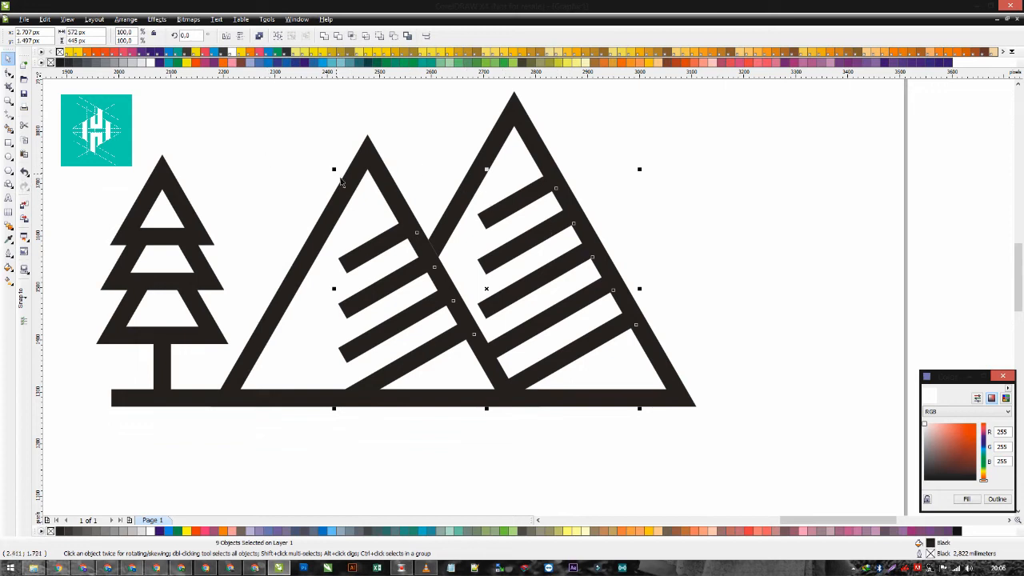
{"action": "key", "text": "ctrl+g"}
{"action": "key", "text": "ctrl+z"}
Draw a tall rectangle about 160 × 609 px over the left ends of the front mountain's stripes
{"action": "left_click_drag", "start_coordinate": [288, 150], "coordinate": [498, 440]}
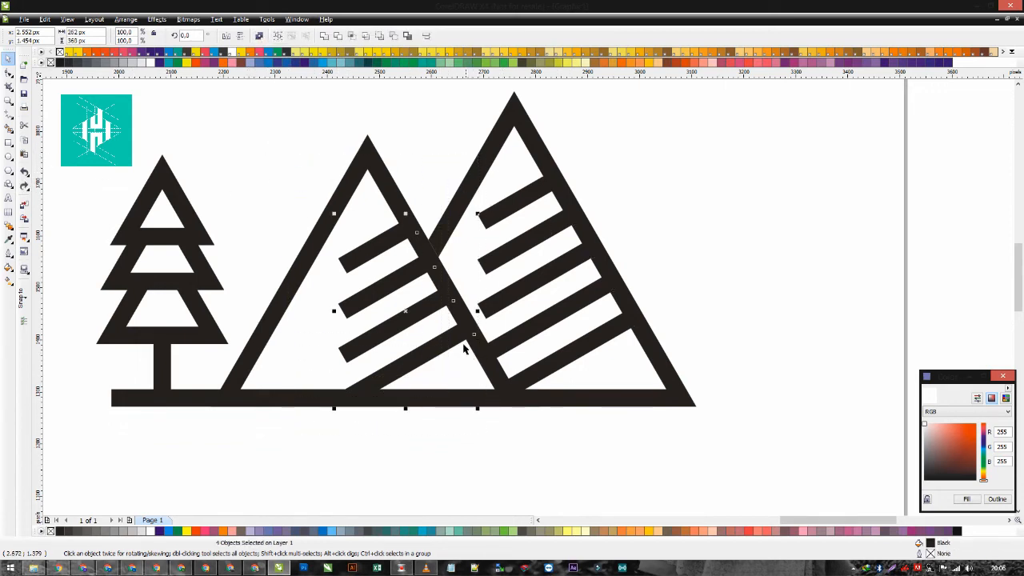
{"action": "left_click", "coordinate": [9, 144]}
{"action": "left_click_drag", "start_coordinate": [268, 147], "coordinate": [356, 471]}
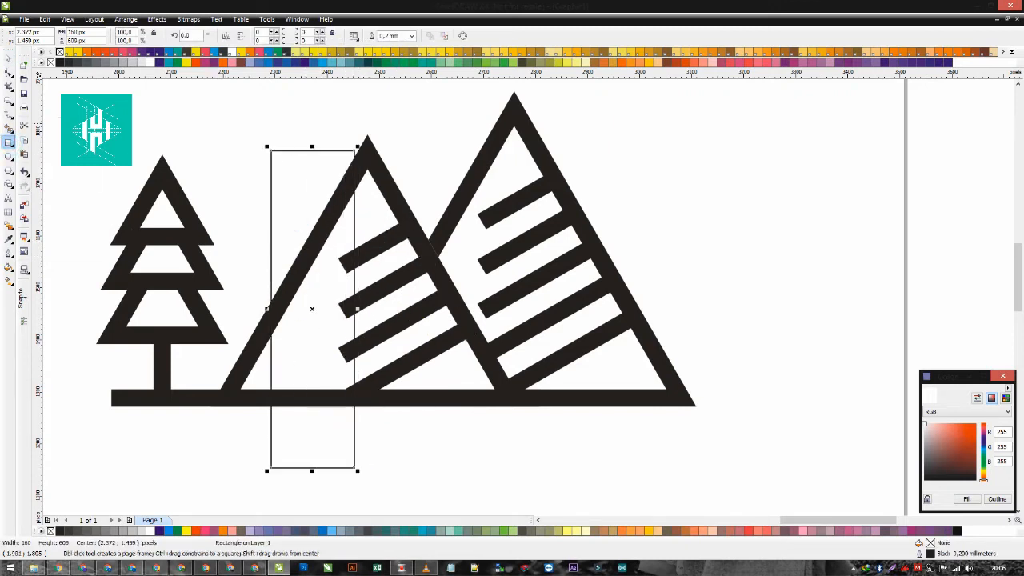
{"action": "left_click", "coordinate": [6, 59]}
Group the four stripes of the front mountain
{"action": "left_click", "coordinate": [379, 256], "text": "shift"}
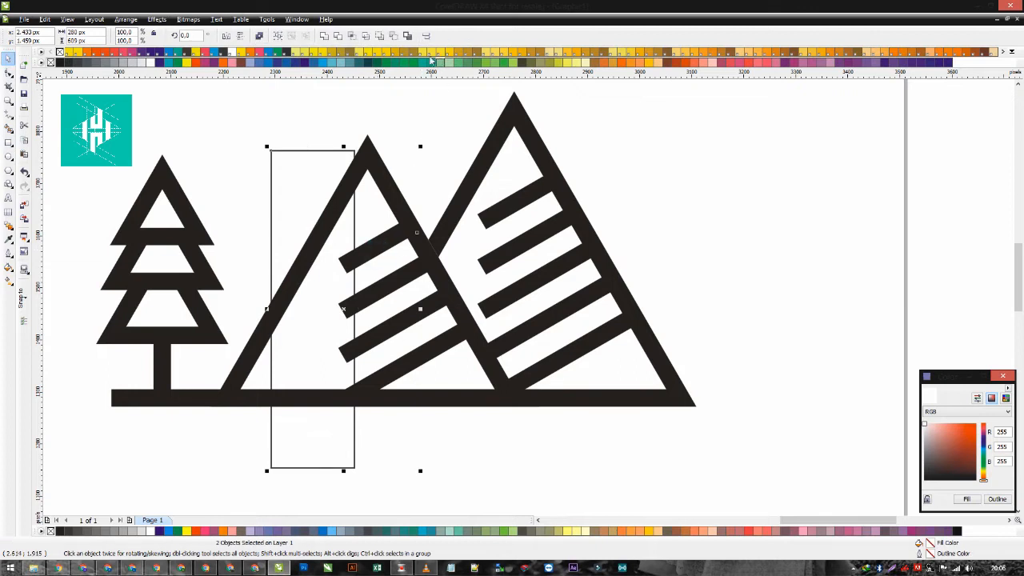
{"action": "left_click", "coordinate": [284, 179]}
{"action": "key", "text": "ctrl+z"}
{"action": "left_click", "coordinate": [385, 293]}
{"action": "left_click_drag", "start_coordinate": [476, 448], "coordinate": [285, 199]}
Try to trim the front mountain's grouped stripes with the rectangle
{"action": "left_click", "coordinate": [315, 274]}
{"action": "left_click", "coordinate": [371, 242], "text": "shift"}
{"action": "left_click", "coordinate": [393, 36]}
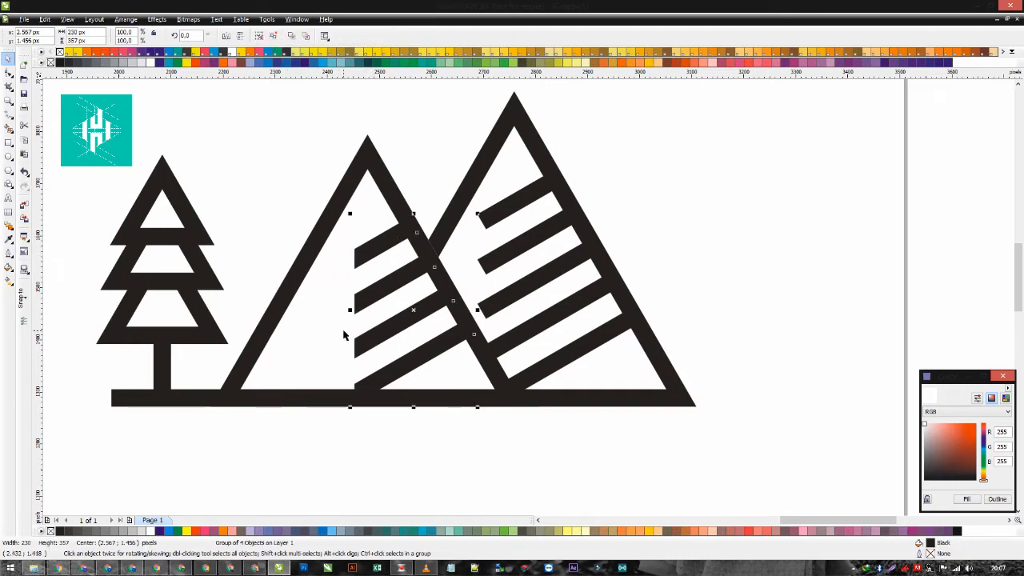
{"action": "key", "text": "ctrl+z"}
Move the rectangle left so its right edge meets the lower end of the front mountain's bottom stripe
{"action": "scroll", "coordinate": [320, 351], "scroll_direction": "up", "scroll_amount": 1}
{"action": "left_click", "coordinate": [623, 474]}
{"action": "left_click", "coordinate": [594, 358]}
{"action": "scroll", "coordinate": [594, 363], "scroll_direction": "up", "scroll_amount": 1}
{"action": "left_click_drag", "start_coordinate": [532, 285], "coordinate": [494, 307]}
{"action": "scroll", "coordinate": [530, 280], "scroll_direction": "down", "scroll_amount": 2}
{"action": "left_click", "coordinate": [552, 264]}
Stretch the left ends of the front mountain's upper three stripes past the rectangle's right edge
{"action": "scroll", "coordinate": [544, 276], "scroll_direction": "up", "scroll_amount": 1}
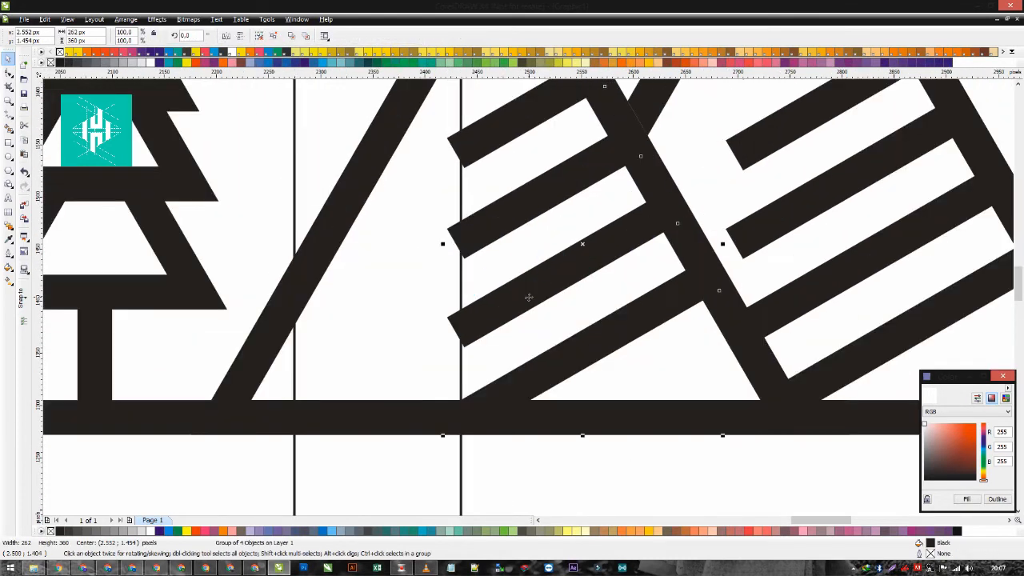
{"action": "key", "text": "F10"}
{"action": "left_click_drag", "start_coordinate": [382, 100], "coordinate": [432, 366]}
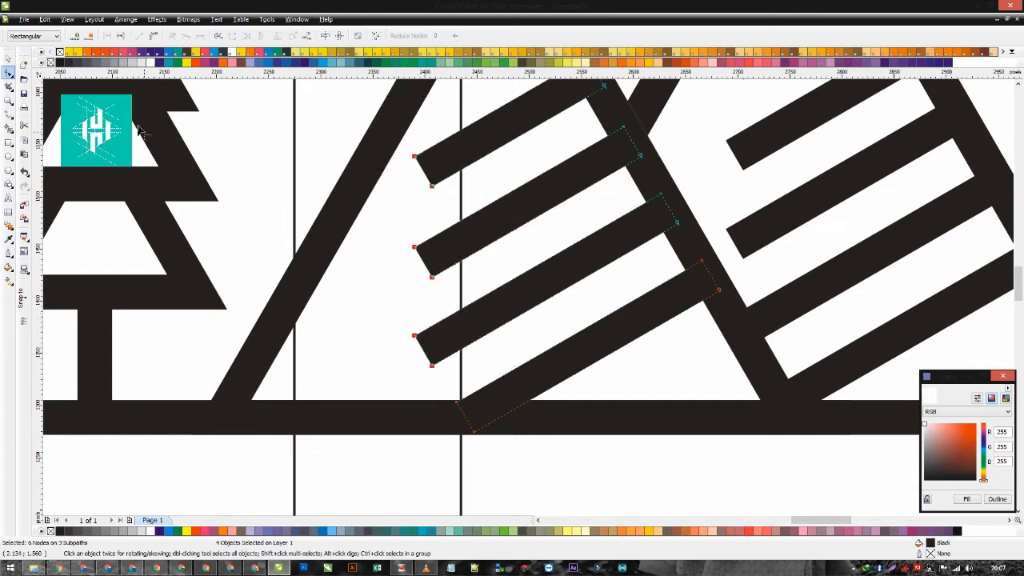
Regroup the front mountain's four stripes and cut their left ends vertically with the rectangle
{"action": "left_click", "coordinate": [10, 60]}
{"action": "key", "text": "ctrl+g"}
{"action": "left_click", "coordinate": [425, 289]}
{"action": "left_click", "coordinate": [486, 218], "text": "shift"}
{"action": "left_click", "coordinate": [393, 38]}
{"action": "scroll", "coordinate": [537, 305], "scroll_direction": "down", "scroll_amount": 2}
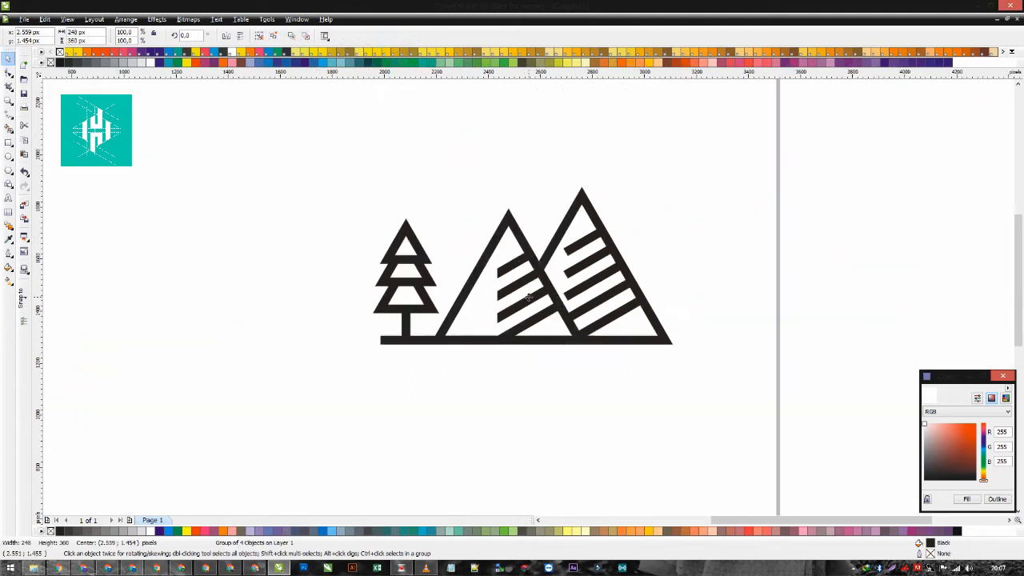
Group the five stripes of the rear mountain
{"action": "scroll", "coordinate": [529, 297], "scroll_direction": "up", "scroll_amount": 1}
{"action": "left_click", "coordinate": [624, 234]}
{"action": "left_click", "coordinate": [552, 266]}
{"action": "left_click_drag", "start_coordinate": [670, 195], "coordinate": [446, 434]}
{"action": "key", "text": "ctrl+g"}
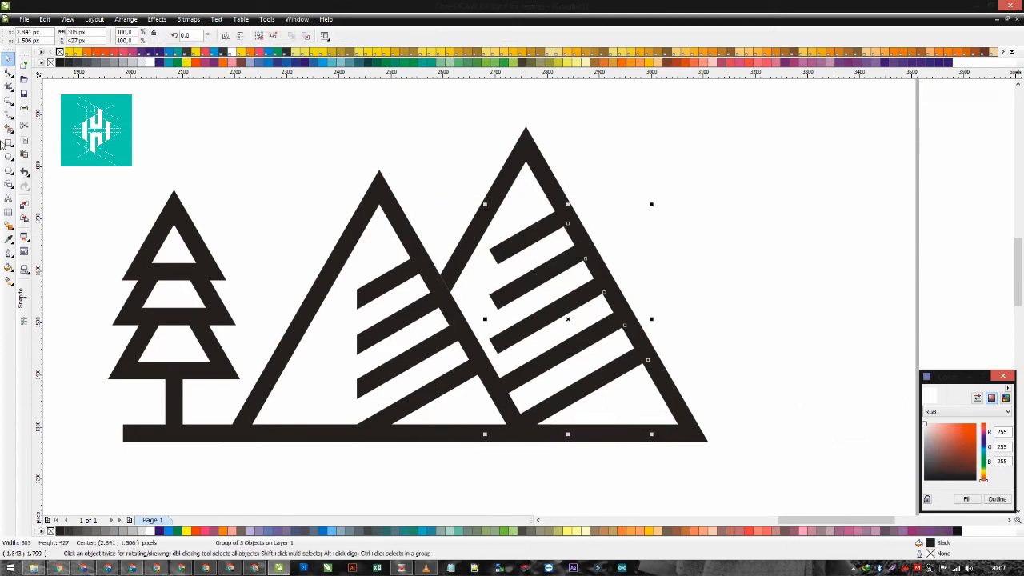
Draw a rectangle about 307 × 493 px over the left ends of the rear mountain's stripes and trim the group with it
{"action": "left_click", "coordinate": [9, 143]}
{"action": "left_click_drag", "start_coordinate": [339, 120], "coordinate": [501, 377]}
{"action": "left_click", "coordinate": [9, 74]}
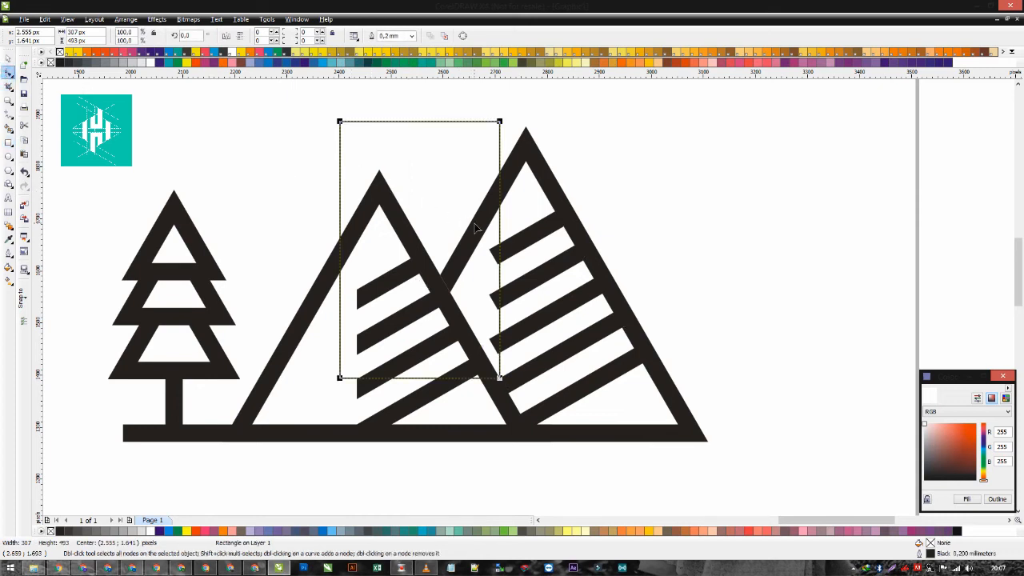
{"action": "left_click", "coordinate": [7, 58]}
{"action": "left_click", "coordinate": [527, 244], "text": "shift"}
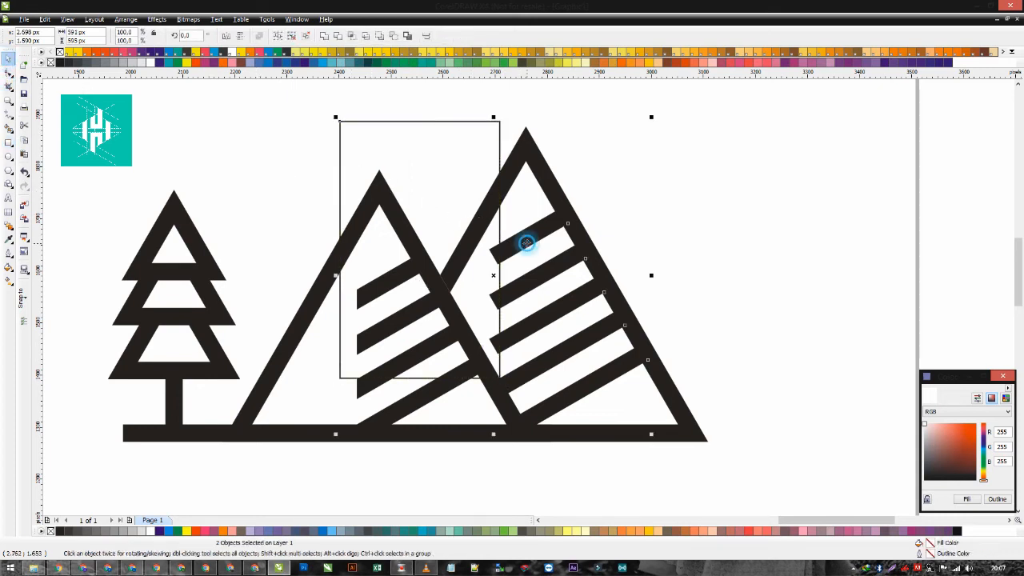
{"action": "left_click", "coordinate": [395, 36]}
{"action": "left_click", "coordinate": [657, 295]}
{"action": "scroll", "coordinate": [657, 297], "scroll_direction": "down", "scroll_amount": 1}
{"action": "left_click_drag", "start_coordinate": [599, 400], "coordinate": [301, 174]}
{"action": "left_click", "coordinate": [383, 168]}
Draw a slanted line about 99 × 171 px extending the front mountain's right edge beyond its peak, with an 8 pt outline
{"action": "scroll", "coordinate": [446, 259], "scroll_direction": "up", "scroll_amount": 1}
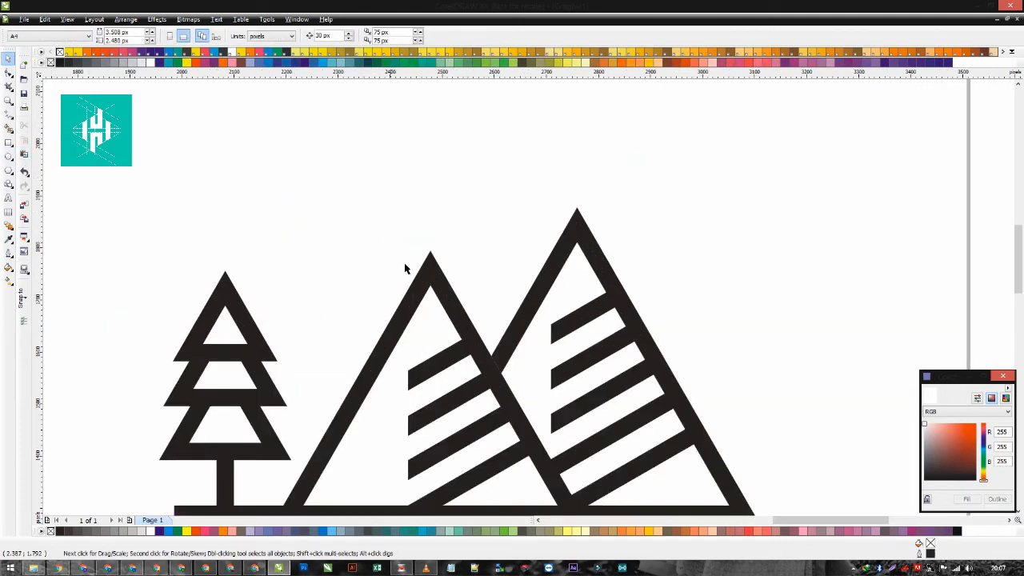
{"action": "left_click", "coordinate": [430, 274]}
{"action": "left_click", "coordinate": [430, 359]}
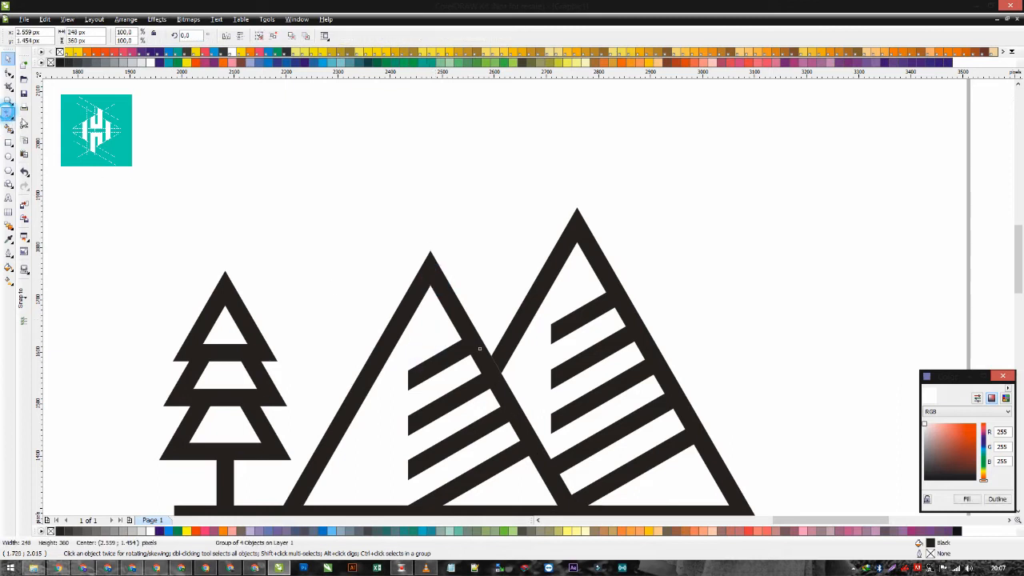
{"action": "key", "text": "F5"}
{"action": "left_click", "coordinate": [448, 297]}
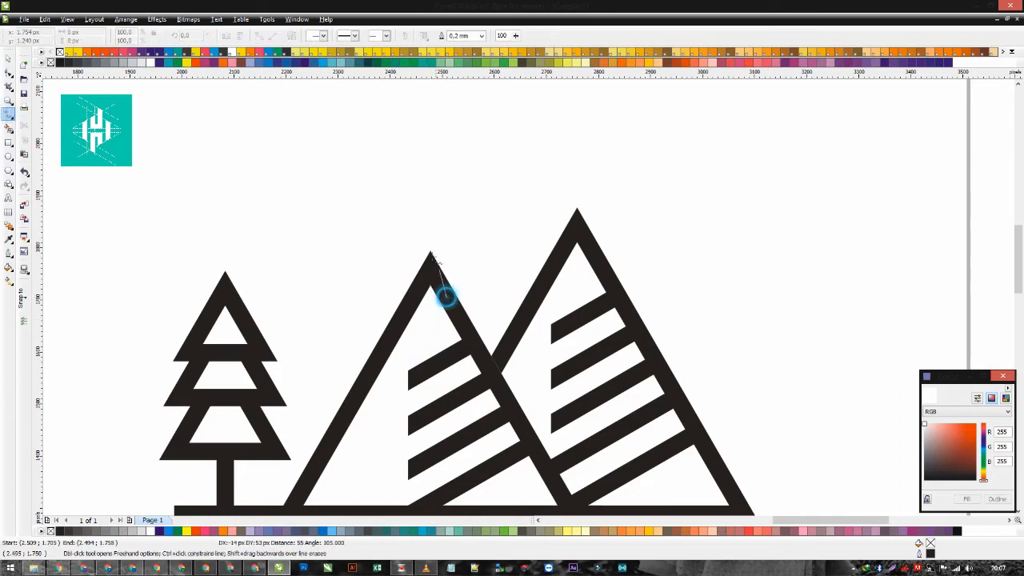
{"action": "left_click", "coordinate": [394, 211]}
{"action": "left_click", "coordinate": [8, 58]}
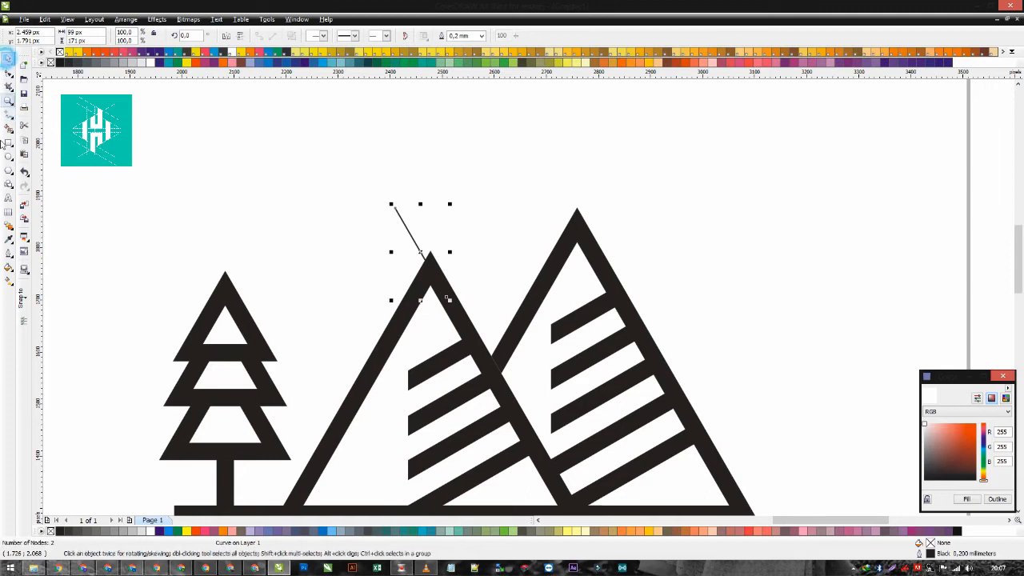
{"action": "left_click", "coordinate": [8, 224]}
{"action": "left_click", "coordinate": [8, 252]}
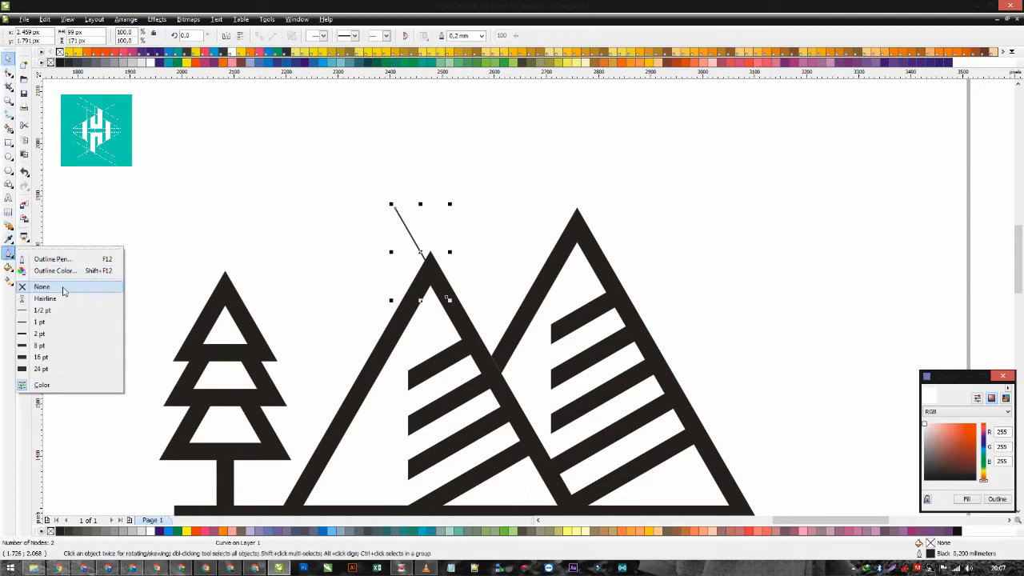
{"action": "left_click", "coordinate": [48, 343]}
Make a horizontally mirrored copy of the slanted line and convert both outlines to objects
{"action": "left_click_drag", "start_coordinate": [393, 252], "coordinate": [464, 240]}
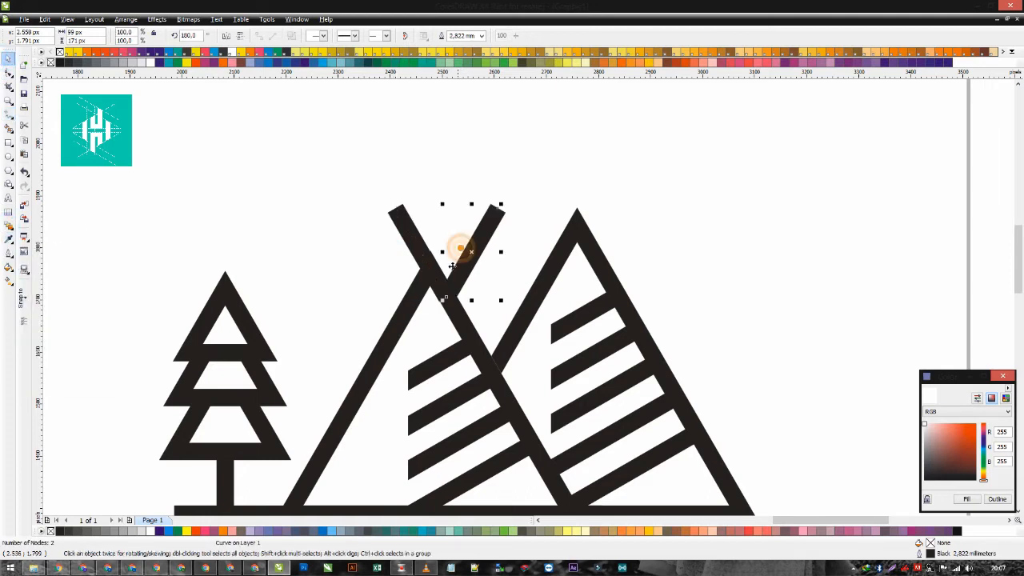
{"action": "left_click", "coordinate": [413, 234], "text": "shift"}
{"action": "key", "text": "ctrl+shift+q"}
{"action": "left_click", "coordinate": [442, 196]}
Align the two slanted bars on a common vertical centre so they cross at the front mountain's peak
{"action": "left_click", "coordinate": [474, 236]}
{"action": "left_click", "coordinate": [413, 236], "text": "shift"}
{"action": "key", "text": "c"}
{"action": "left_click", "coordinate": [476, 222]}
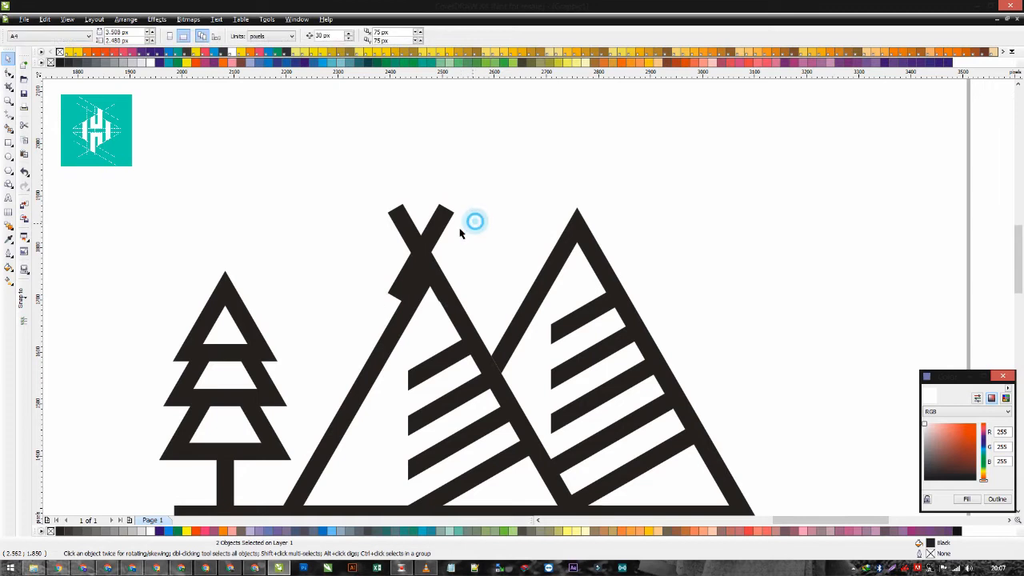
Adjust the crossed bars' positions so they run flush with the two sloping sides of the front mountain
{"action": "scroll", "coordinate": [429, 255], "scroll_direction": "up", "scroll_amount": 1}
{"action": "left_click", "coordinate": [500, 249]}
{"action": "left_click", "coordinate": [545, 245], "text": "shift"}
{"action": "key", "text": "ctrl+Right"}
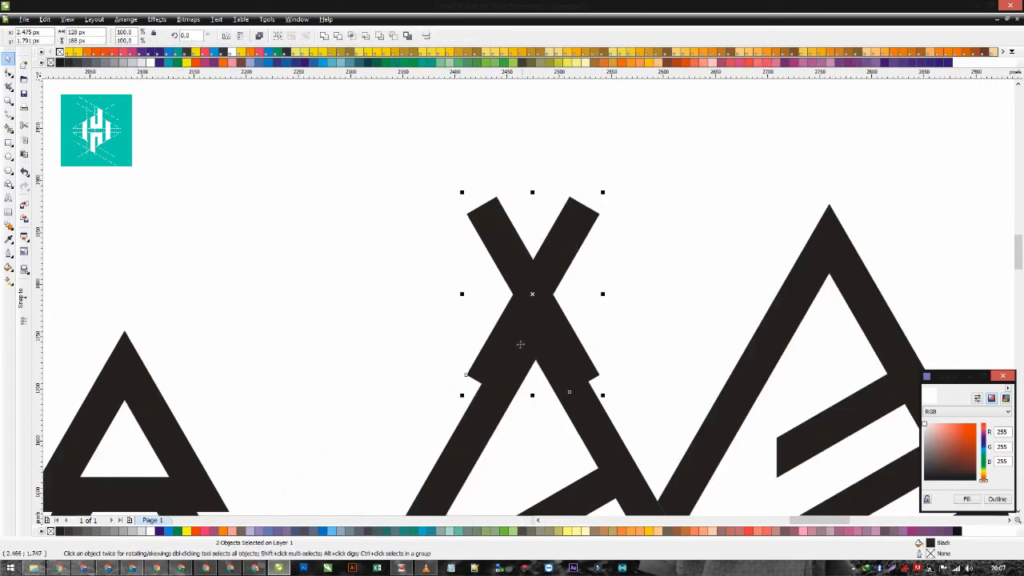
{"action": "scroll", "coordinate": [520, 345], "scroll_direction": "up", "scroll_amount": 1}
{"action": "left_click", "coordinate": [409, 311]}
{"action": "left_click", "coordinate": [437, 335]}
{"action": "left_click_drag", "start_coordinate": [438, 337], "coordinate": [476, 336]}
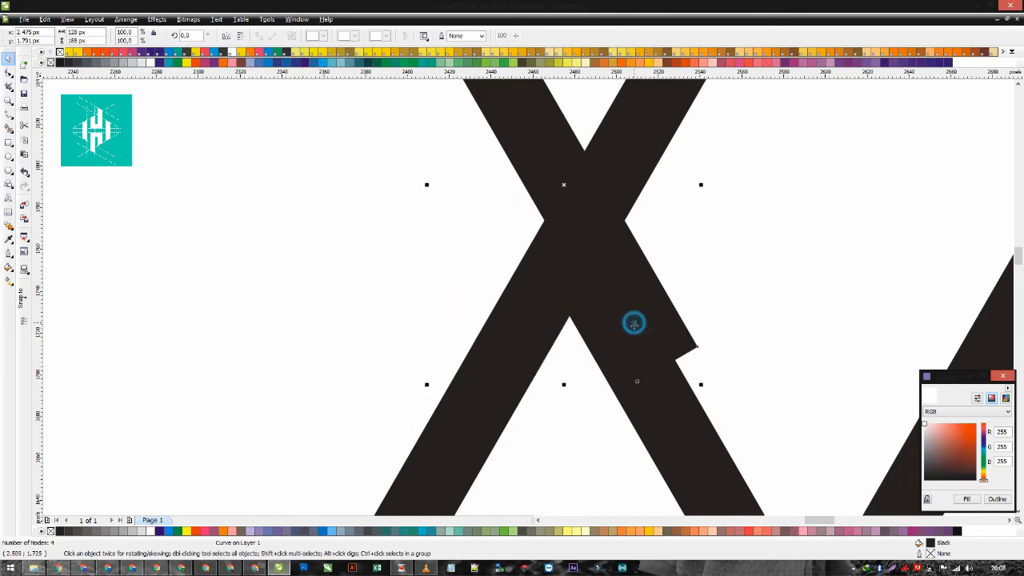
{"action": "left_click_drag", "start_coordinate": [637, 380], "coordinate": [608, 382]}
{"action": "scroll", "coordinate": [528, 297], "scroll_direction": "down", "scroll_amount": 2}
{"action": "left_click_drag", "start_coordinate": [602, 178], "coordinate": [389, 363]}
{"action": "scroll", "coordinate": [529, 297], "scroll_direction": "down", "scroll_amount": 1}
{"action": "left_click", "coordinate": [549, 243]}
{"action": "scroll", "coordinate": [560, 208], "scroll_direction": "up", "scroll_amount": 2}
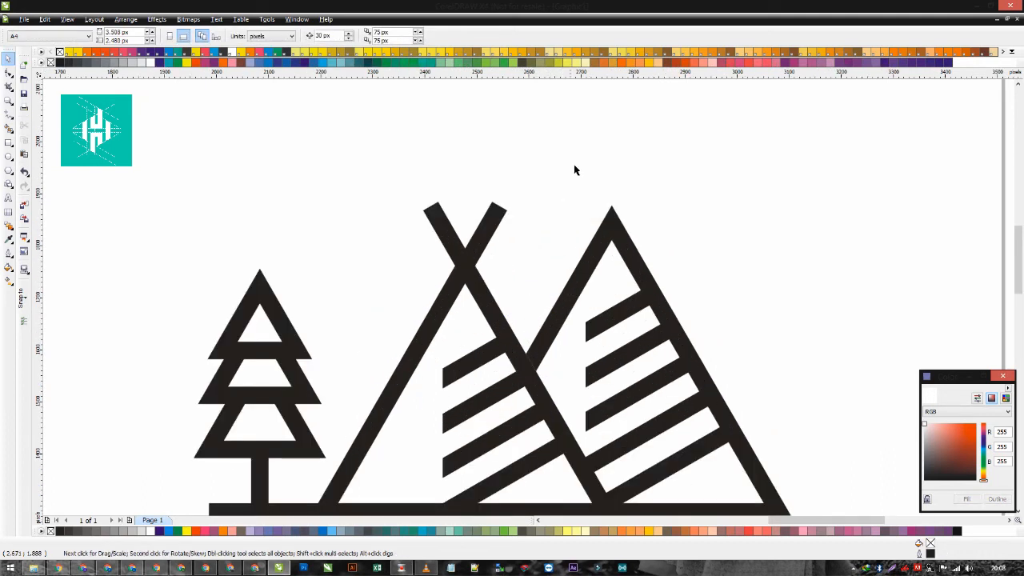
Place a copy of the crossed bars on the rear mountain's peak, flush with its sloping sides
{"action": "left_click", "coordinate": [472, 272]}
{"action": "left_click_drag", "start_coordinate": [472, 272], "coordinate": [613, 213]}
{"action": "scroll", "coordinate": [480, 315], "scroll_direction": "up", "scroll_amount": 2}
{"action": "left_click_drag", "start_coordinate": [475, 325], "coordinate": [474, 358]}
{"action": "scroll", "coordinate": [568, 281], "scroll_direction": "down", "scroll_amount": 5}
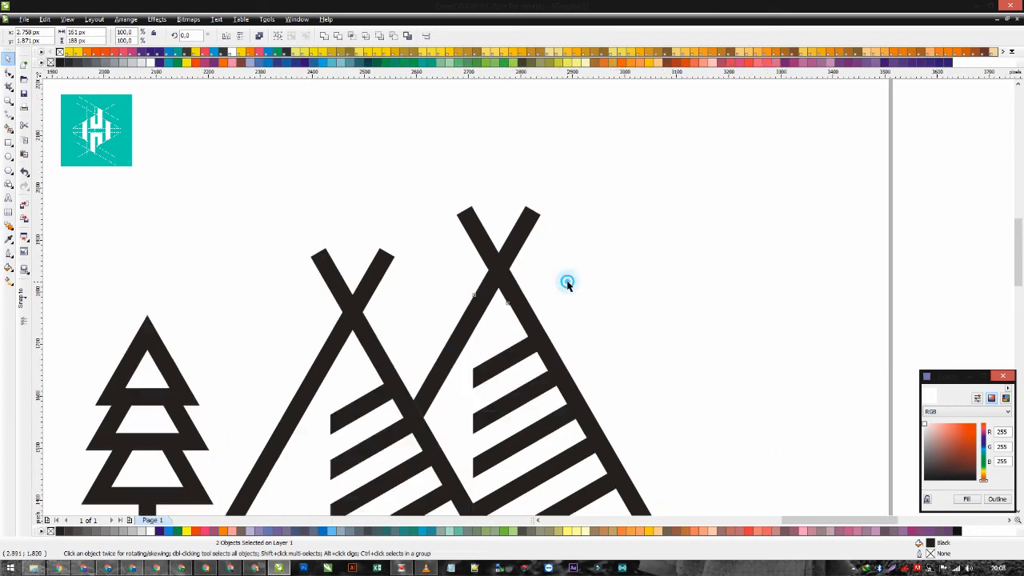
{"action": "mouse_move", "coordinate": [634, 239]}
{"action": "left_mouse_down"}
{"action": "mouse_move", "coordinate": [535, 318]}
{"action": "mouse_move", "coordinate": [397, 370]}
{"action": "left_mouse_up"}
{"action": "scroll", "coordinate": [528, 298], "scroll_direction": "up", "scroll_amount": 2}
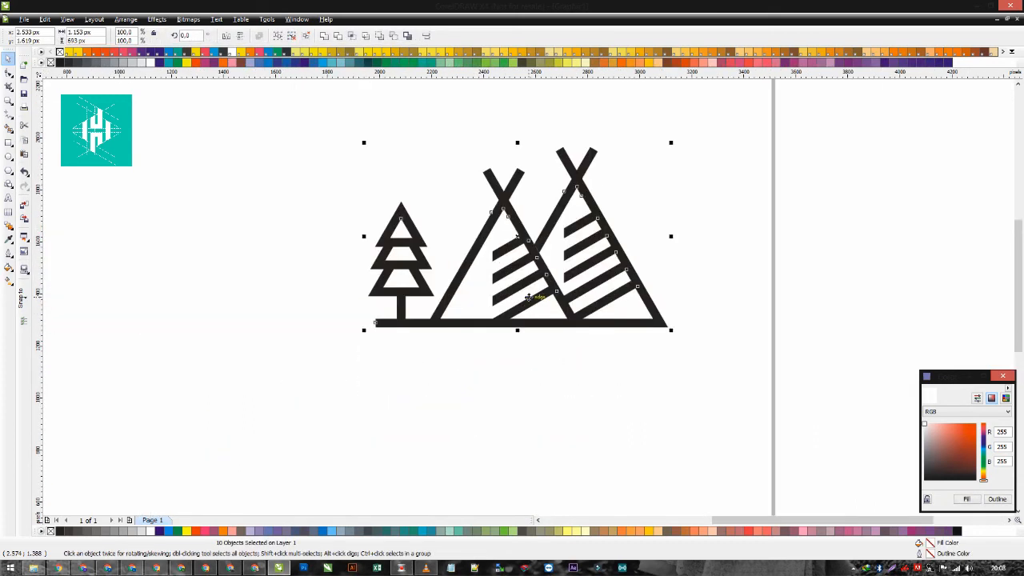
{"action": "left_click", "coordinate": [500, 353]}
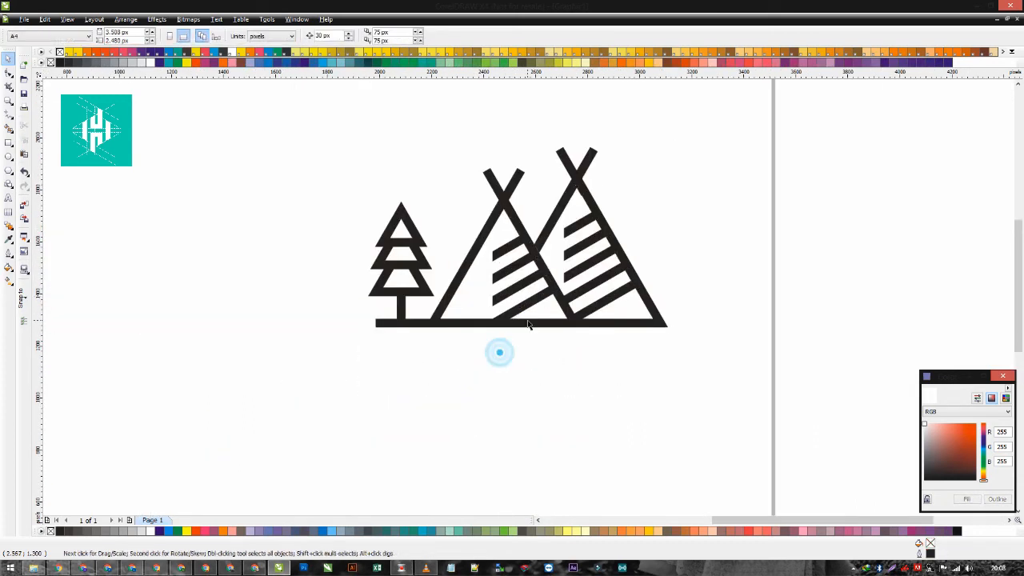
{"action": "scroll", "coordinate": [531, 325], "scroll_direction": "down", "scroll_amount": 1}
{"action": "left_click", "coordinate": [625, 338]}
{"action": "left_click_drag", "start_coordinate": [661, 353], "coordinate": [392, 173]}
{"action": "left_click", "coordinate": [406, 216]}
{"action": "scroll", "coordinate": [522, 260], "scroll_direction": "up", "scroll_amount": 2}
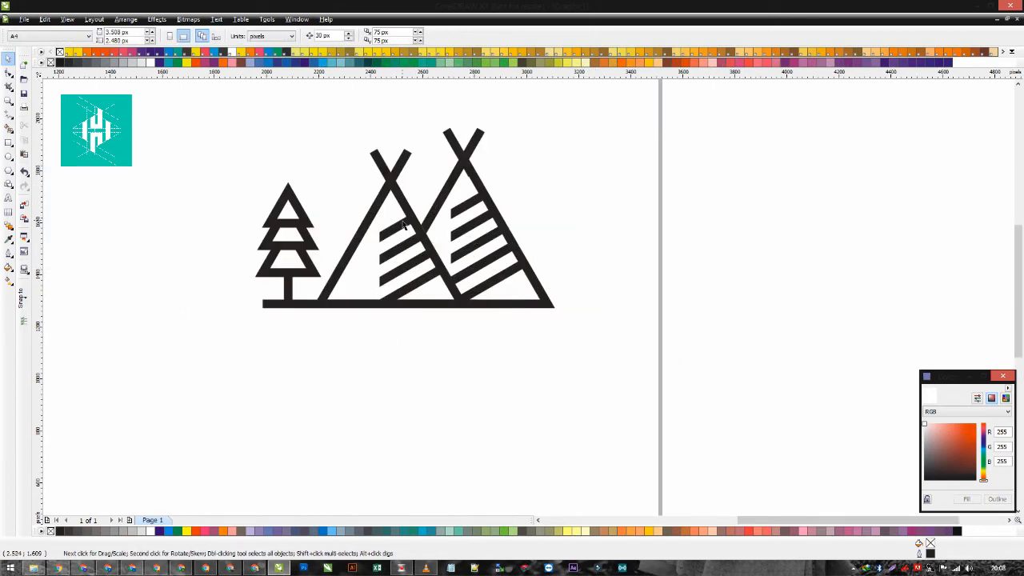
Ungroup the front mountain's four stripes and stretch the left ends of the upper three past its left side
{"action": "left_click_drag", "start_coordinate": [551, 386], "coordinate": [612, 473]}
{"action": "left_click_drag", "start_coordinate": [528, 357], "coordinate": [435, 221]}
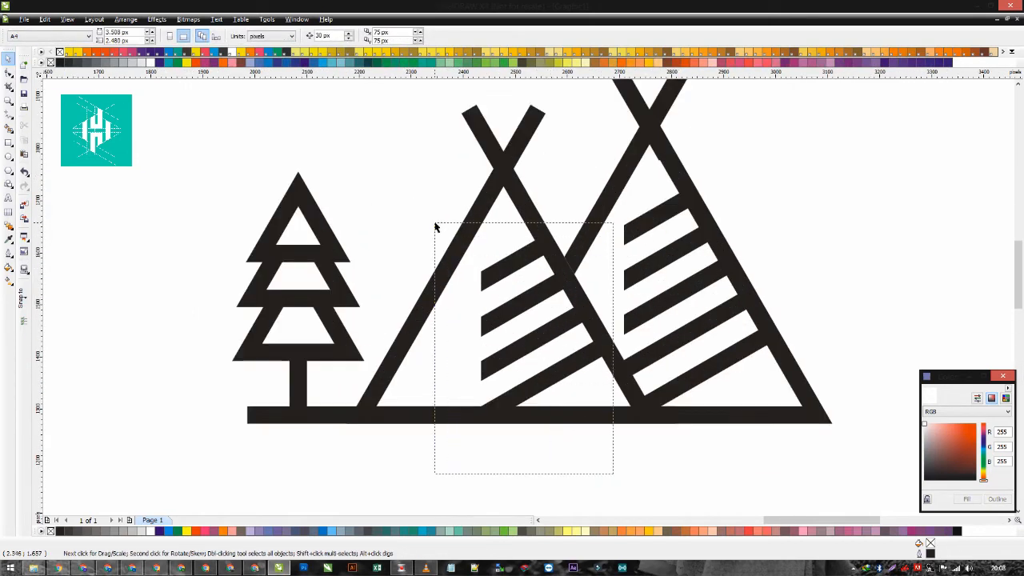
{"action": "left_click", "coordinate": [451, 276]}
{"action": "left_click", "coordinate": [494, 365]}
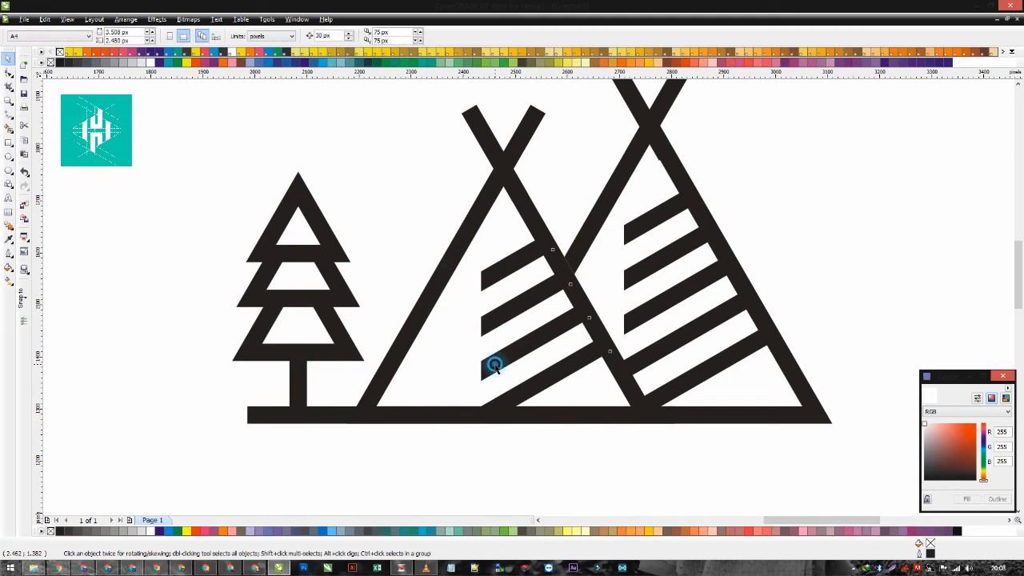
{"action": "key", "text": "ctrl+u"}
{"action": "key", "text": "F10"}
{"action": "left_click_drag", "start_coordinate": [463, 238], "coordinate": [323, 430]}
{"action": "key", "text": "ctrl+z"}
{"action": "left_click_drag", "start_coordinate": [482, 386], "coordinate": [355, 457]}
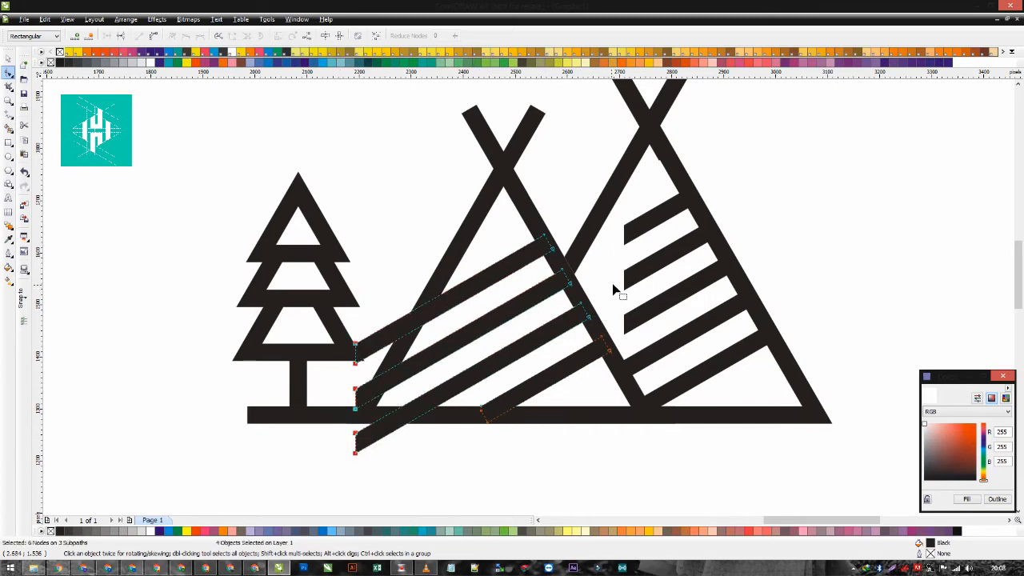
{"action": "left_click", "coordinate": [8, 61]}
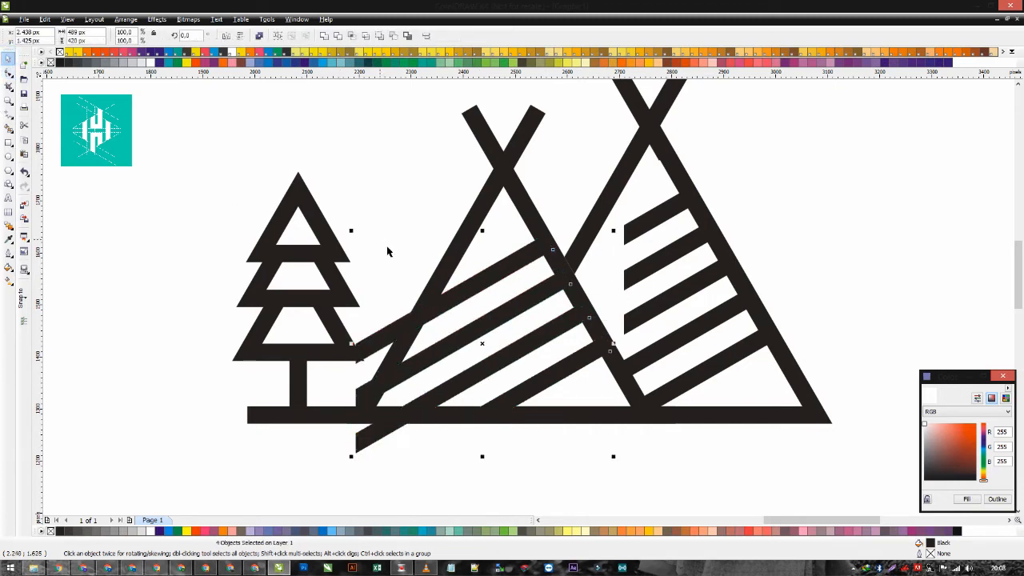
Regroup the front mountain's stripes and trim them with the mountain's outline
{"action": "key", "text": "ctrl+g"}
{"action": "left_click", "coordinate": [471, 284], "text": "shift"}
{"action": "left_click", "coordinate": [337, 36]}
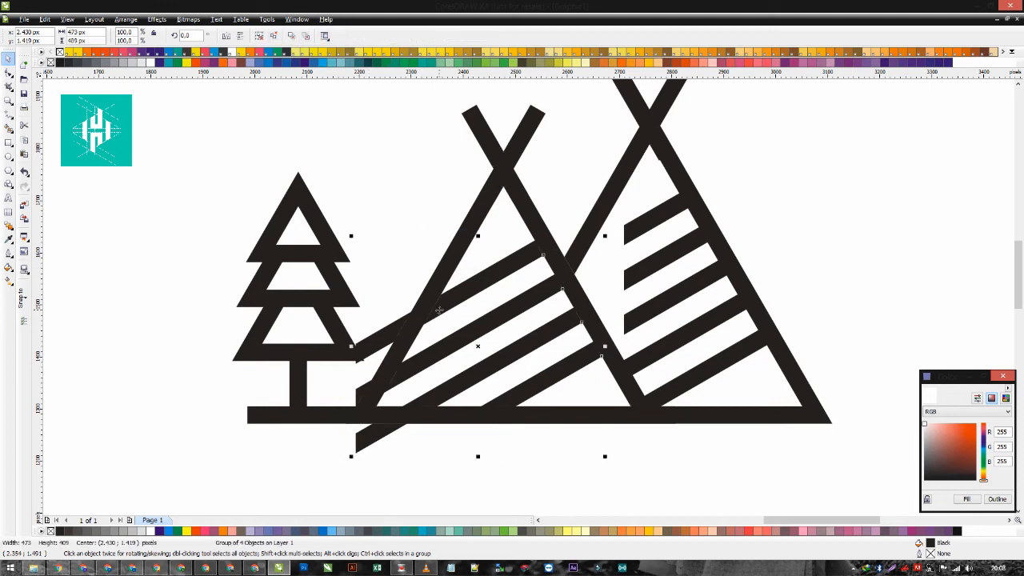
Ungroup and weld the front mountain's trimmed stripes, then delete the pieces outside its left side
{"action": "key", "text": "ctrl+u"}
{"action": "left_click", "coordinate": [324, 37]}
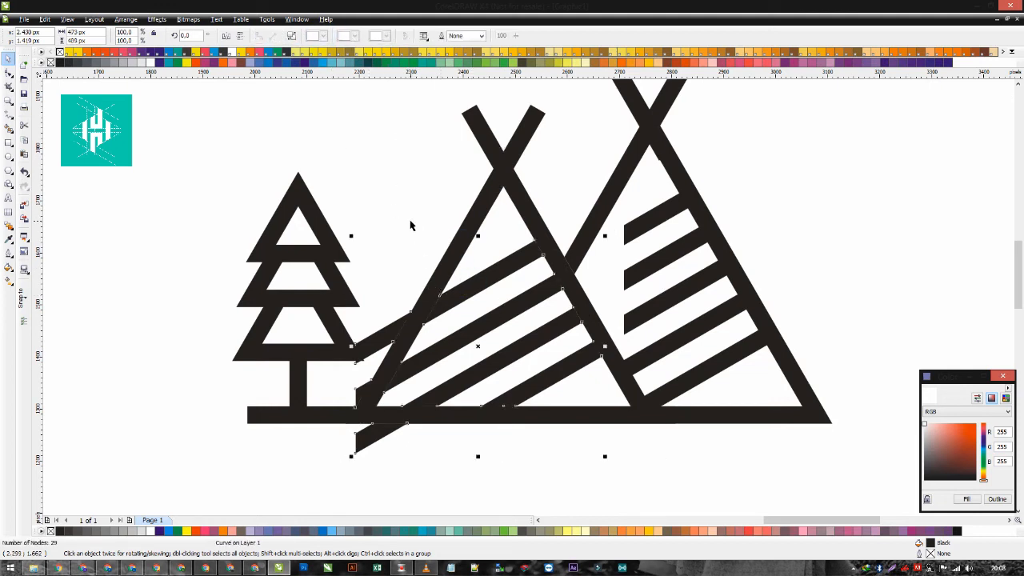
{"action": "left_click_drag", "start_coordinate": [438, 484], "coordinate": [301, 283]}
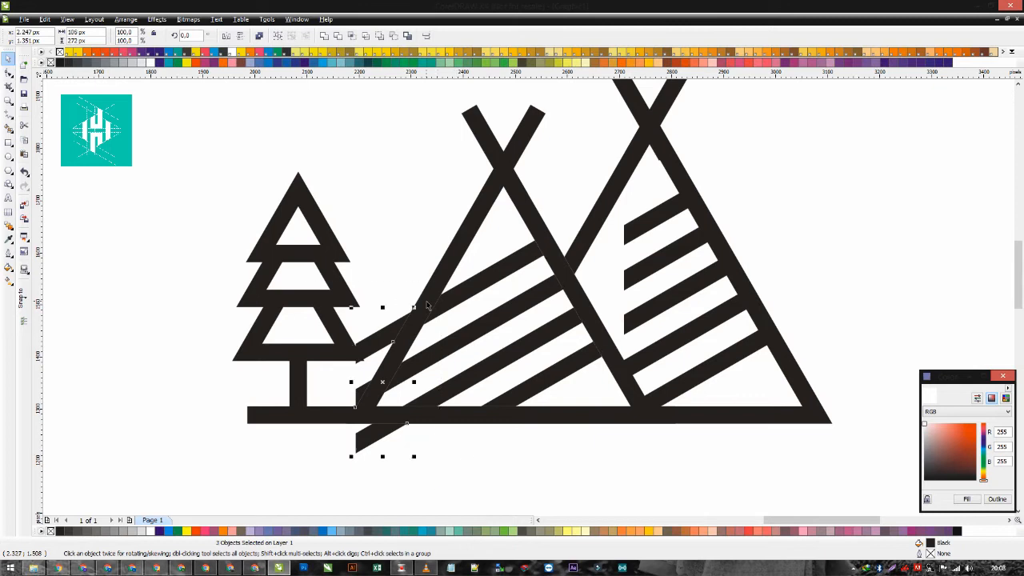
{"action": "key", "text": "Delete"}
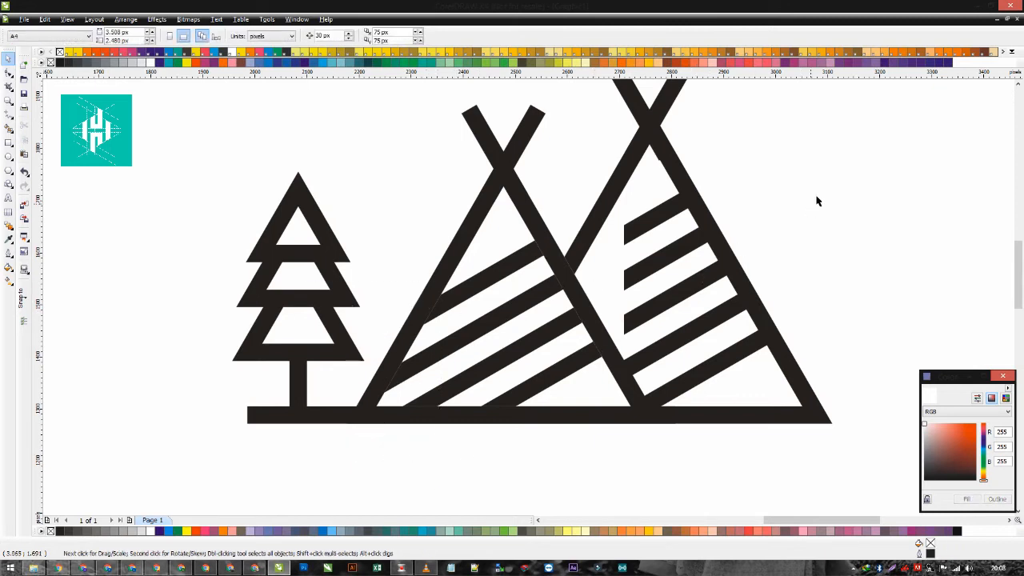
Stretch the left ends of the rear mountain's upper three stripes into the front mountain and group them
{"action": "left_click", "coordinate": [661, 213]}
{"action": "left_click_drag", "start_coordinate": [786, 166], "coordinate": [610, 349]}
{"action": "key", "text": "F10"}
{"action": "left_click_drag", "start_coordinate": [591, 178], "coordinate": [542, 381]}
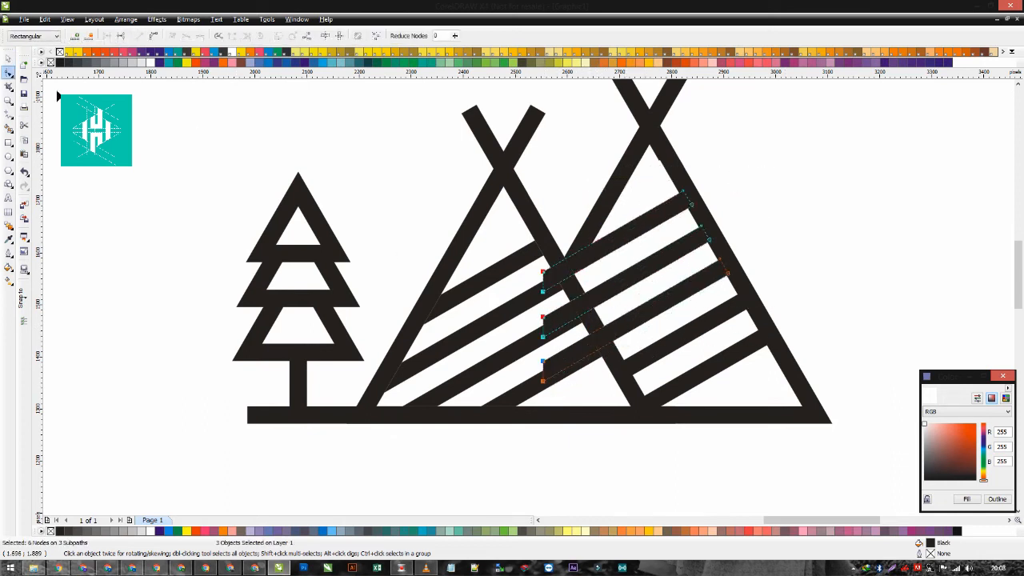
{"action": "left_click", "coordinate": [8, 60]}
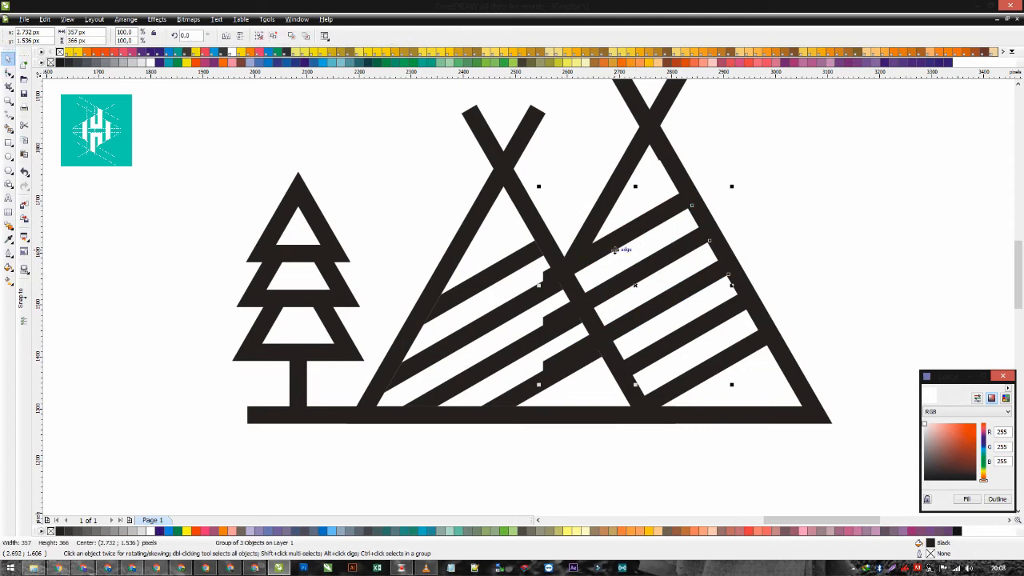
Trim the rear mountain's grouped stripes with the rear mountain's outline and with the front mountain's outline
{"action": "scroll", "coordinate": [614, 250], "scroll_direction": "up", "scroll_amount": 3}
{"action": "scroll", "coordinate": [529, 304], "scroll_direction": "down", "scroll_amount": 3}
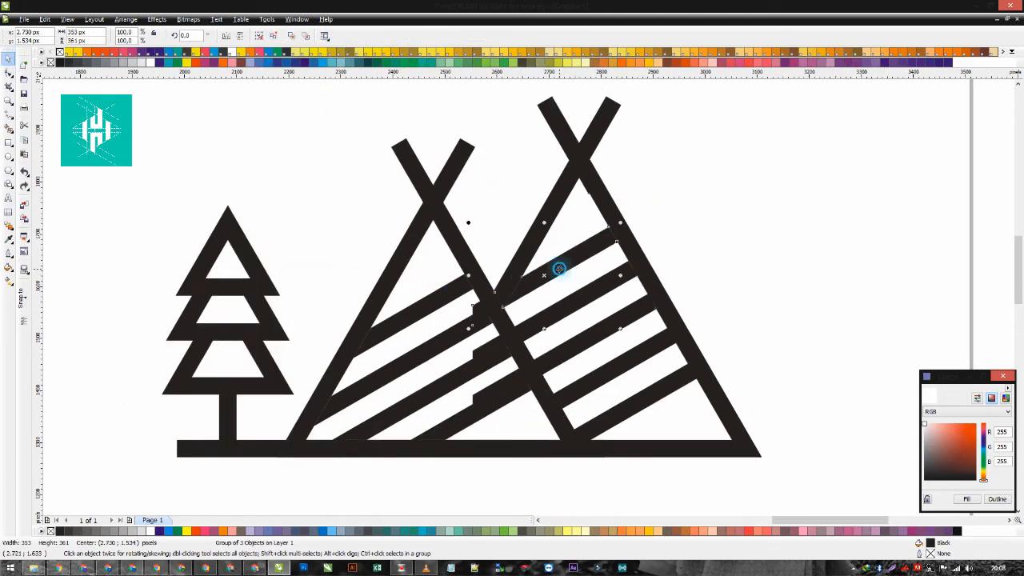
{"action": "left_click_drag", "start_coordinate": [584, 299], "coordinate": [547, 298]}
{"action": "key", "text": "ctrl+z"}
{"action": "left_click", "coordinate": [477, 280], "text": "shift"}
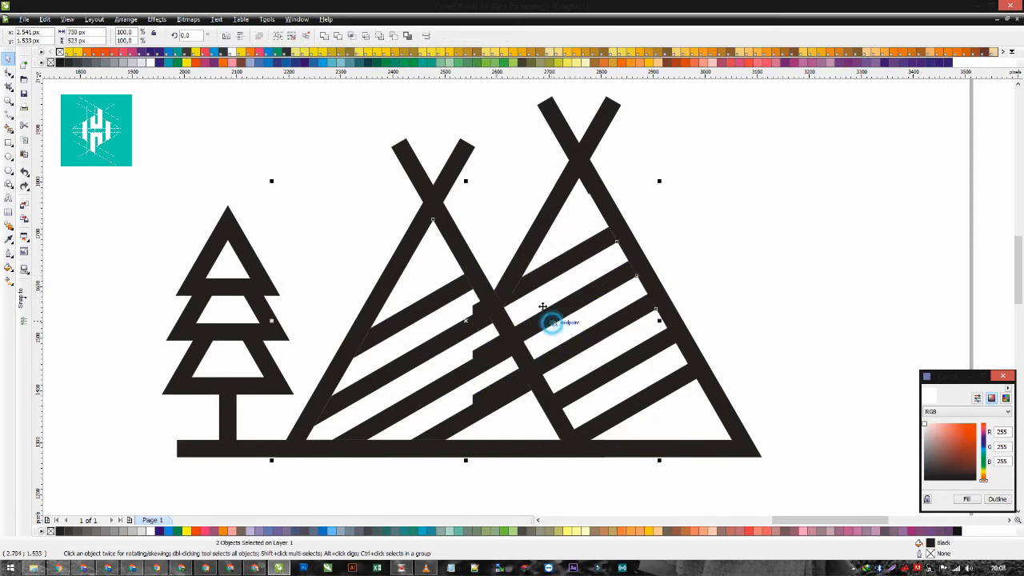
{"action": "left_click", "coordinate": [342, 37]}
{"action": "left_click_drag", "start_coordinate": [552, 320], "coordinate": [435, 320]}
{"action": "key", "text": "ctrl+z"}
Ungroup, weld and break apart the rear mountain's trimmed stripes, then delete the pieces inside the front mountain
{"action": "key", "text": "ctrl+u"}
{"action": "left_click", "coordinate": [325, 35]}
{"action": "key", "text": "ctrl+k"}
{"action": "left_click_drag", "start_coordinate": [590, 482], "coordinate": [412, 258]}
{"action": "key", "text": "Delete"}
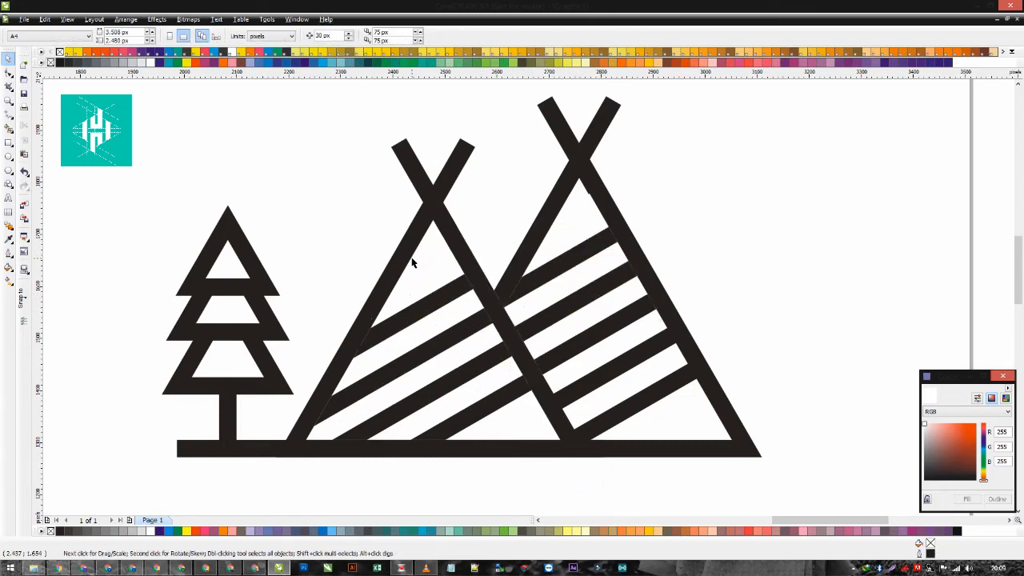
Try to weld all of the logo's objects into one shape
{"action": "scroll", "coordinate": [412, 262], "scroll_direction": "down", "scroll_amount": 2}
{"action": "left_click_drag", "start_coordinate": [685, 400], "coordinate": [237, 133]}
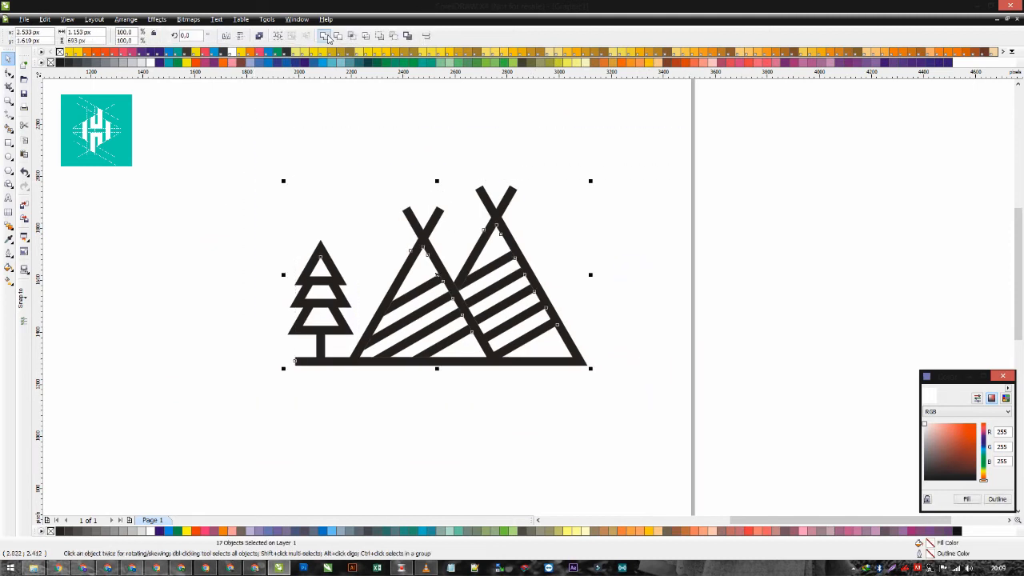
{"action": "left_click", "coordinate": [327, 38]}
{"action": "left_click", "coordinate": [335, 200]}
{"action": "key", "text": "ctrl+z"}
{"action": "left_click", "coordinate": [305, 357]}
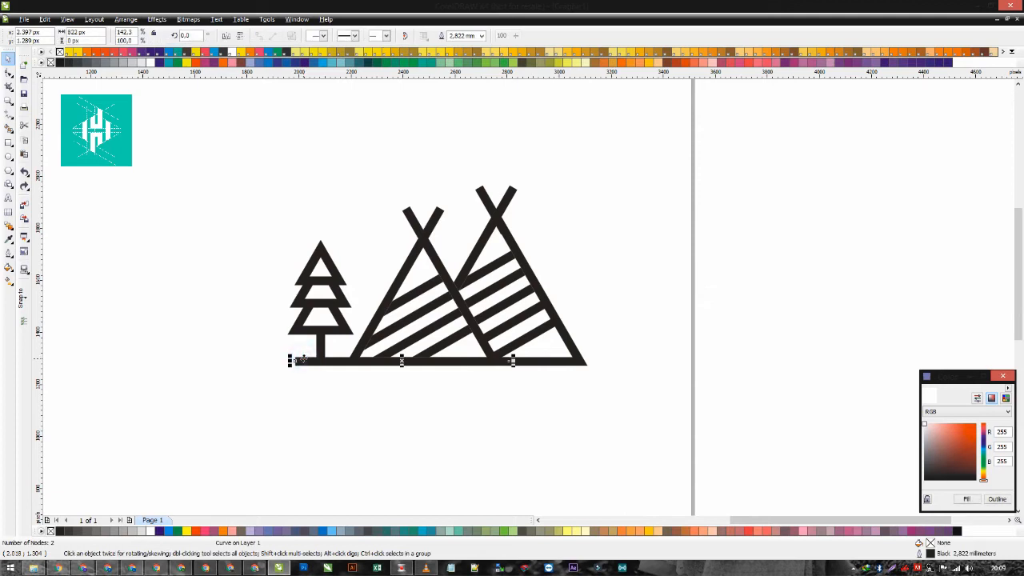
{"action": "left_click", "coordinate": [516, 390]}
{"action": "left_click", "coordinate": [581, 358]}
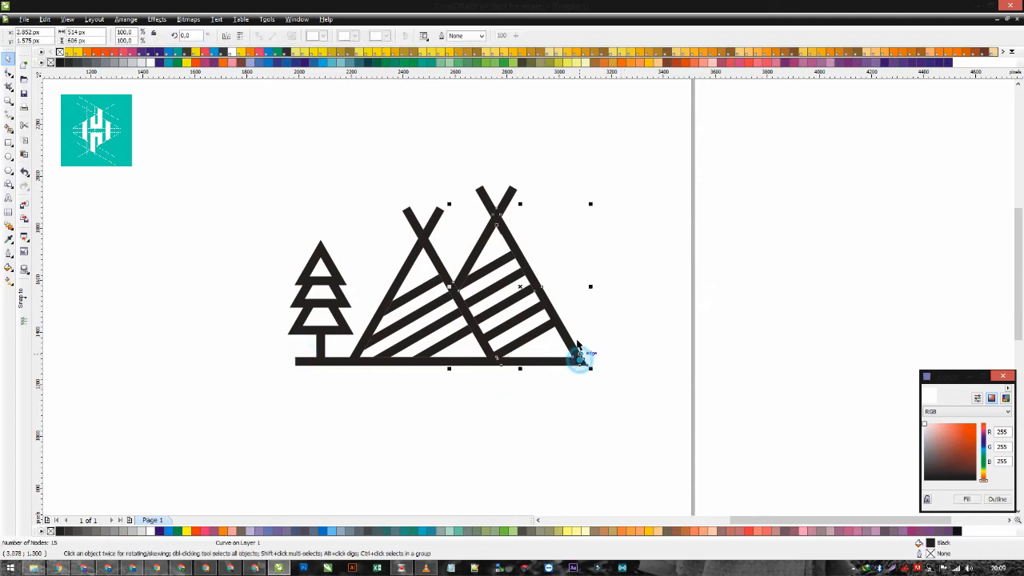
Draw a circle about 223 px across above the pine tree and overlap its right part with a smaller copy
{"action": "scroll", "coordinate": [389, 250], "scroll_direction": "up", "scroll_amount": 1}
{"action": "left_click", "coordinate": [524, 294]}
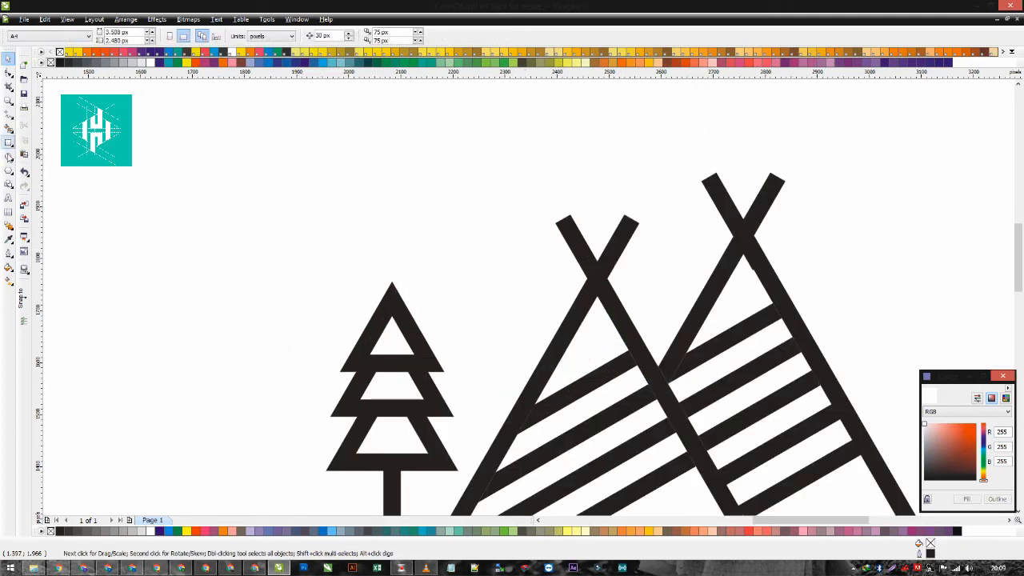
{"action": "left_click", "coordinate": [9, 157]}
{"action": "left_click_drag", "start_coordinate": [396, 153], "coordinate": [517, 275]}
{"action": "left_click", "coordinate": [10, 57]}
{"action": "left_click_drag", "start_coordinate": [520, 150], "coordinate": [497, 153]}
{"action": "scroll", "coordinate": [424, 96], "scroll_direction": "up", "scroll_amount": 1}
{"action": "left_click_drag", "start_coordinate": [529, 297], "coordinate": [572, 294]}
{"action": "left_click_drag", "start_coordinate": [617, 258], "coordinate": [625, 251]}
Cut the smaller circle out of the large one to form a crescent moon and give it a solid dark fill
{"action": "left_click", "coordinate": [442, 240], "text": "shift"}
{"action": "left_click", "coordinate": [393, 38]}
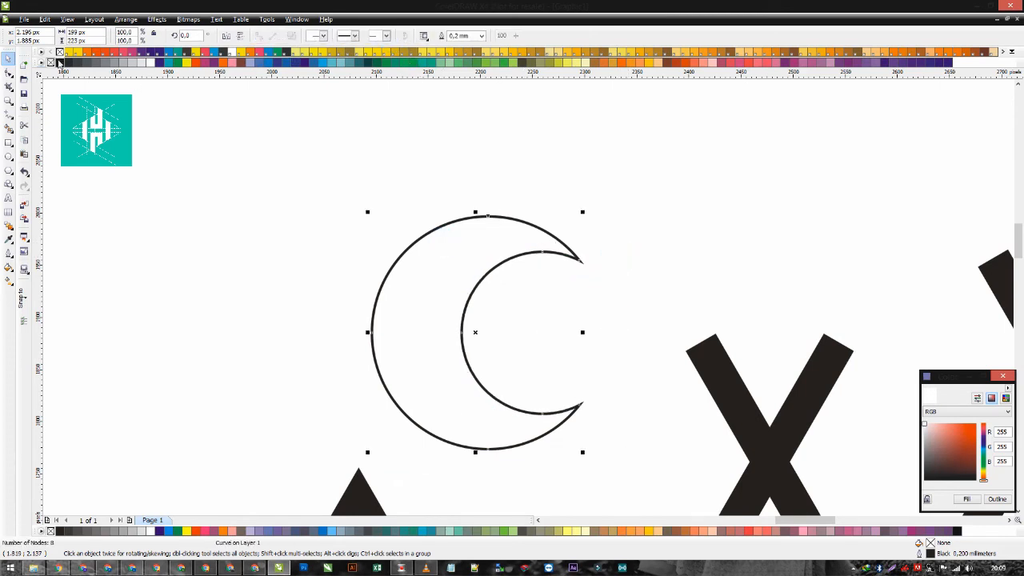
{"action": "left_click", "coordinate": [60, 62]}
{"action": "key", "text": "Escape"}
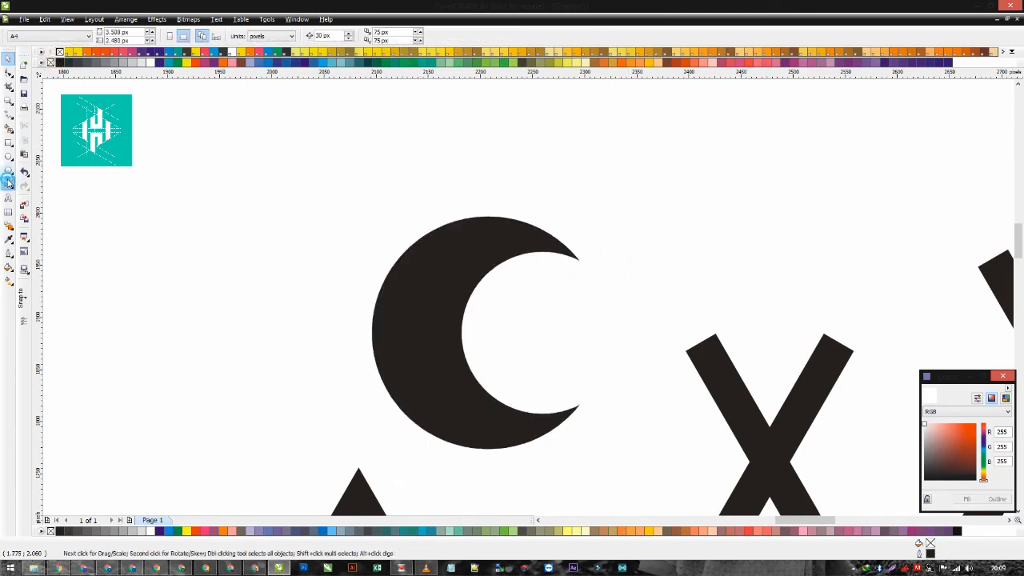
Draw a five-pointed star about 41 × 39 px in the moon's opening, filled with 90% Black and without outline
{"action": "left_click", "coordinate": [8, 181]}
{"action": "left_click", "coordinate": [36, 189]}
{"action": "mouse_move", "coordinate": [160, 209]}
{"action": "left_mouse_down"}
{"action": "mouse_move", "coordinate": [212, 258]}
{"action": "mouse_move", "coordinate": [256, 246]}
{"action": "mouse_move", "coordinate": [577, 318]}
{"action": "left_mouse_up"}
{"action": "left_click", "coordinate": [8, 59]}
{"action": "left_click", "coordinate": [60, 62]}
{"action": "right_click", "coordinate": [51, 62]}
Scatter six copies of the star across the sky above the two crossed peaks
{"action": "left_click_drag", "start_coordinate": [577, 318], "coordinate": [822, 226]}
{"action": "right_click", "coordinate": [683, 268]}
{"action": "right_click", "coordinate": [823, 225]}
{"action": "scroll", "coordinate": [823, 225], "scroll_direction": "down", "scroll_amount": 1}
{"action": "left_click_drag", "start_coordinate": [528, 297], "coordinate": [565, 267]}
{"action": "right_click", "coordinate": [565, 266]}
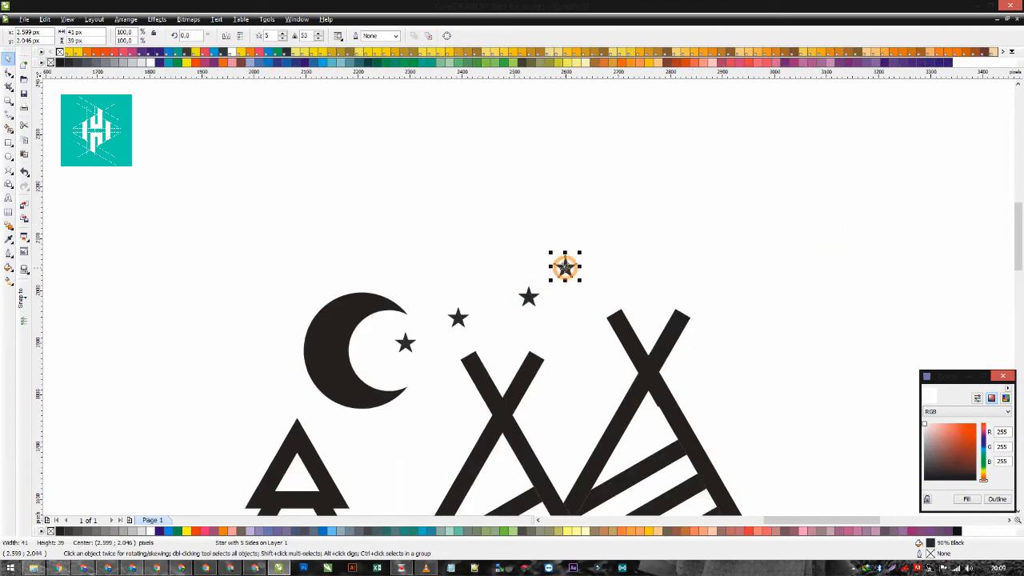
{"action": "left_click_drag", "start_coordinate": [528, 296], "coordinate": [458, 246]}
{"action": "right_click", "coordinate": [459, 246]}
{"action": "left_click_drag", "start_coordinate": [459, 245], "coordinate": [691, 284]}
{"action": "right_click", "coordinate": [612, 240]}
{"action": "right_click", "coordinate": [529, 206]}
{"action": "right_click", "coordinate": [691, 284]}
{"action": "left_click", "coordinate": [802, 314]}
{"action": "scroll", "coordinate": [802, 314], "scroll_direction": "down", "scroll_amount": 2}
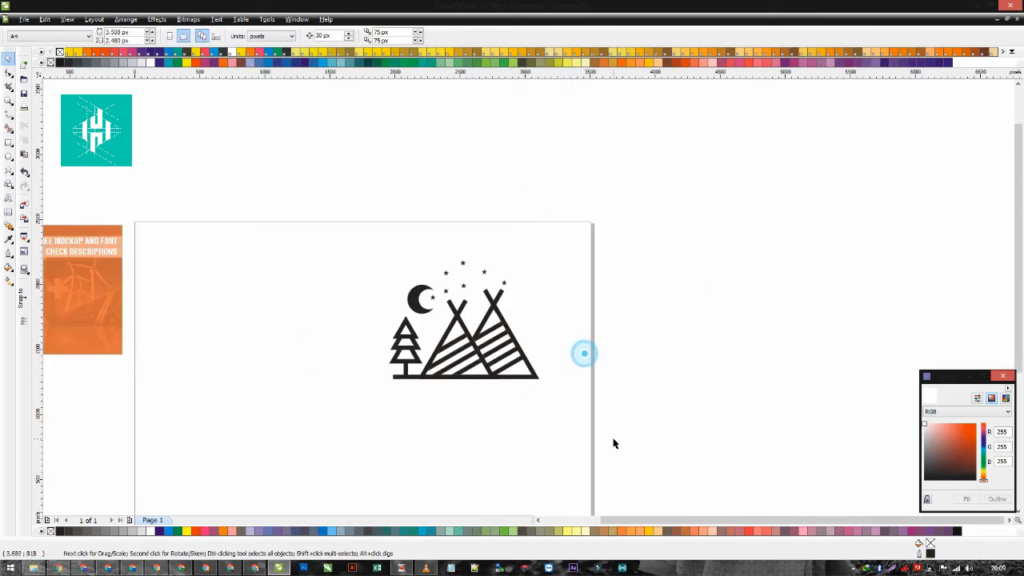
Extend the free end of the base line outward so it reaches slightly past the pine tree
{"action": "left_click_drag", "start_coordinate": [593, 439], "coordinate": [325, 243]}
{"action": "left_click_drag", "start_coordinate": [473, 336], "coordinate": [418, 381]}
{"action": "scroll", "coordinate": [396, 405], "scroll_direction": "up", "scroll_amount": 1}
{"action": "left_click", "coordinate": [367, 301]}
{"action": "left_click", "coordinate": [435, 333]}
{"action": "scroll", "coordinate": [324, 356], "scroll_direction": "up", "scroll_amount": 1}
{"action": "key", "text": "F10"}
{"action": "left_click", "coordinate": [510, 302]}
{"action": "left_click_drag", "start_coordinate": [513, 310], "coordinate": [483, 310]}
{"action": "scroll", "coordinate": [537, 305], "scroll_direction": "down", "scroll_amount": 2}
{"action": "scroll", "coordinate": [536, 305], "scroll_direction": "up", "scroll_amount": 1}
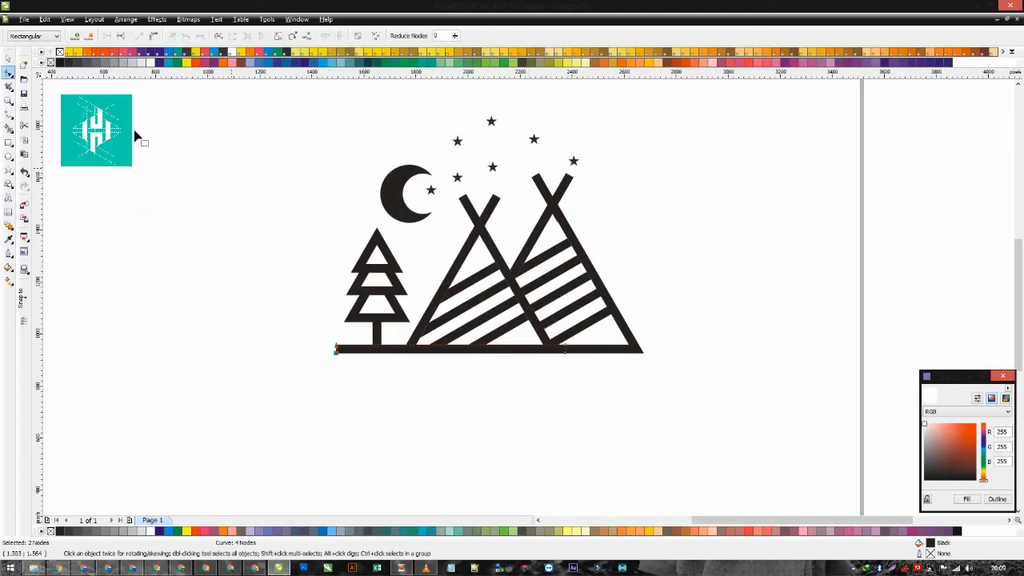
{"action": "left_click", "coordinate": [7, 69]}
Try to weld all objects of the illustration into a single shape, and undo the weld
{"action": "mouse_move", "coordinate": [693, 434]}
{"action": "left_mouse_down"}
{"action": "mouse_move", "coordinate": [515, 313]}
{"action": "mouse_move", "coordinate": [298, 139]}
{"action": "left_mouse_up"}
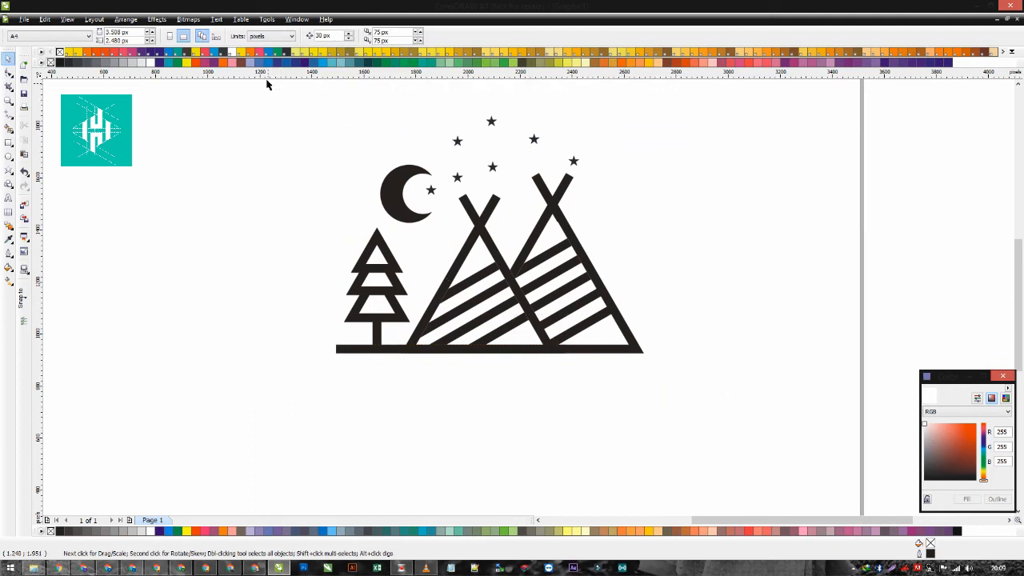
{"action": "left_click_drag", "start_coordinate": [648, 123], "coordinate": [553, 227]}
{"action": "left_click_drag", "start_coordinate": [517, 256], "coordinate": [532, 261]}
{"action": "scroll", "coordinate": [541, 237], "scroll_direction": "up", "scroll_amount": 1}
{"action": "left_click", "coordinate": [590, 281]}
{"action": "left_click_drag", "start_coordinate": [681, 406], "coordinate": [319, 70]}
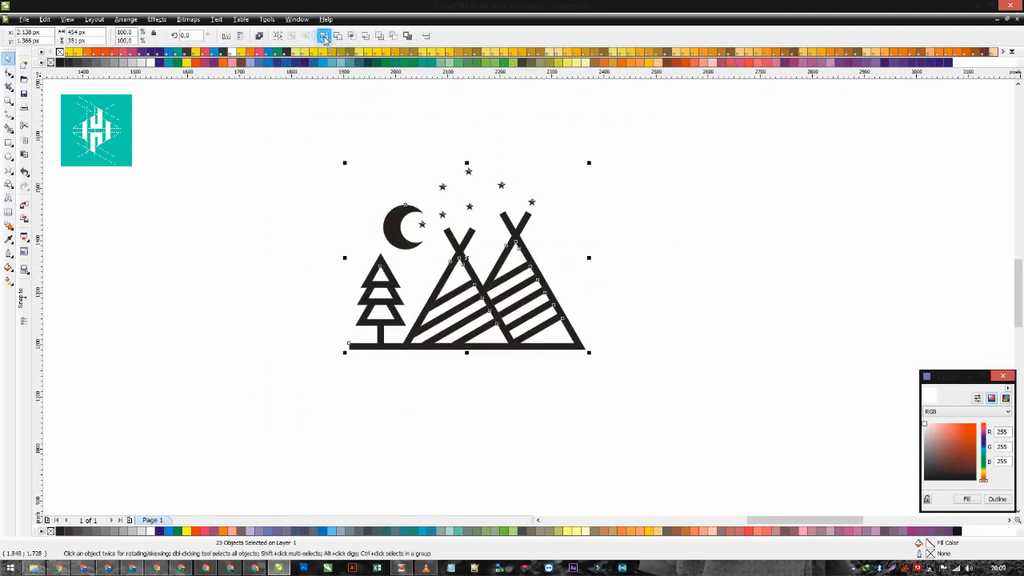
{"action": "left_click", "coordinate": [324, 36]}
{"action": "left_click", "coordinate": [309, 178]}
{"action": "key", "text": "ctrl+z"}
Try again to weld the tents, tree, base line, moon and stars together after reselecting everything
{"action": "left_click_drag", "start_coordinate": [639, 406], "coordinate": [341, 174]}
{"action": "left_click", "coordinate": [286, 199]}
{"action": "scroll", "coordinate": [511, 276], "scroll_direction": "up", "scroll_amount": 1}
{"action": "left_click", "coordinate": [507, 286]}
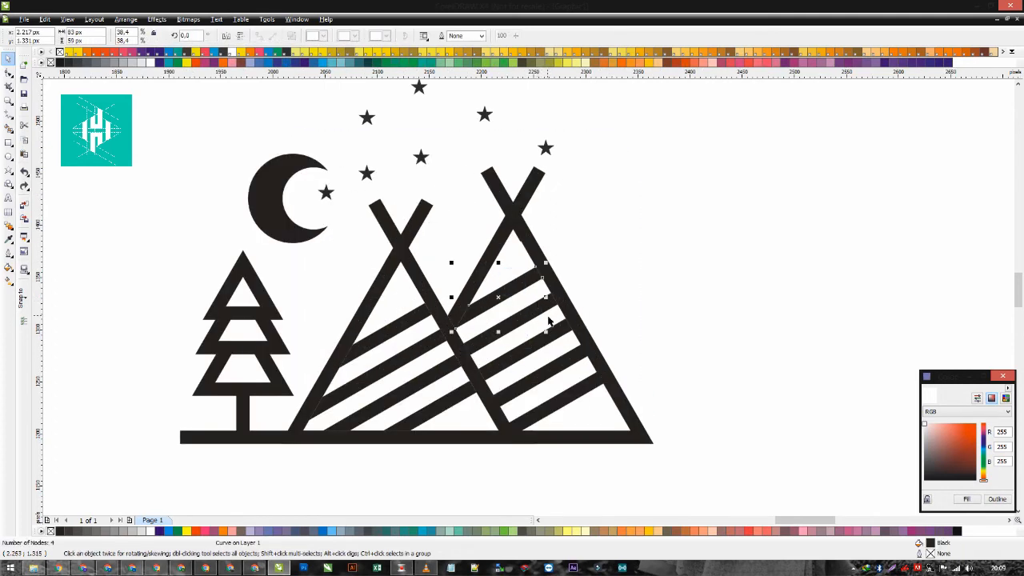
{"action": "scroll", "coordinate": [667, 339], "scroll_direction": "down", "scroll_amount": 1}
{"action": "left_click_drag", "start_coordinate": [576, 409], "coordinate": [275, 117]}
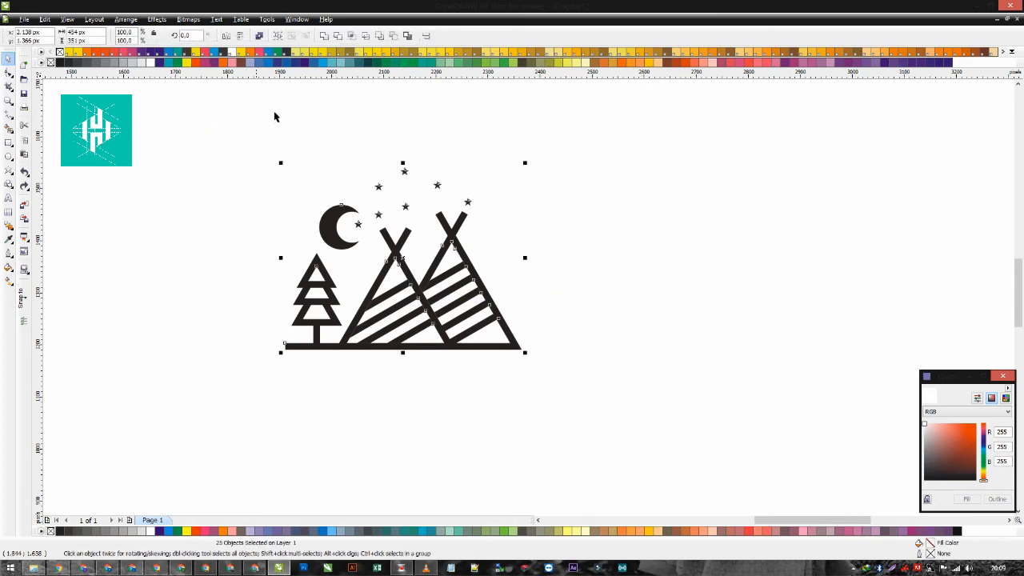
{"action": "left_click", "coordinate": [328, 37]}
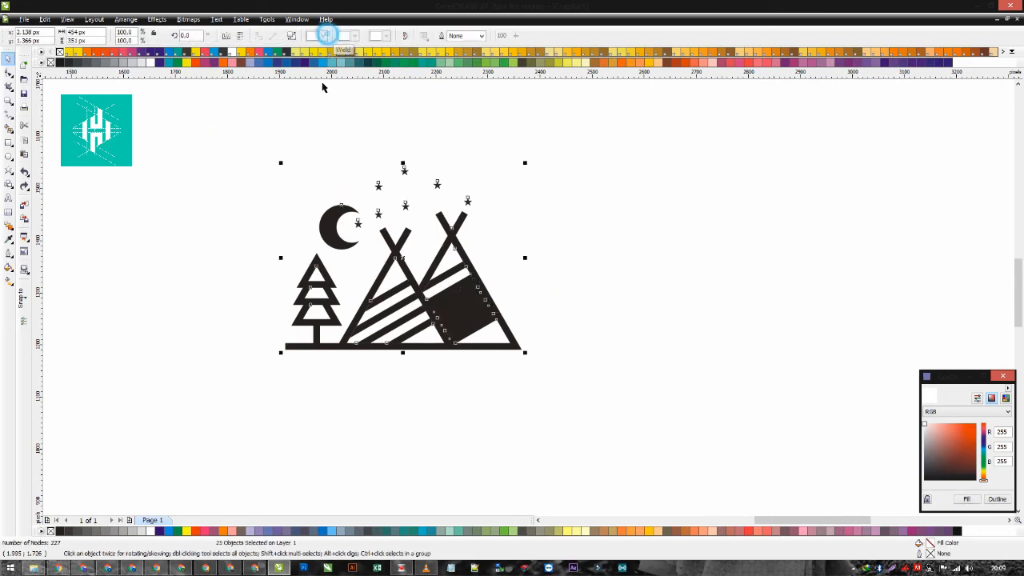
{"action": "left_click", "coordinate": [275, 190]}
Try a Smart Fill copy of the tents, tree and base line in Desert Blue with a 0.2 mm outline, changing the stacking order
{"action": "scroll", "coordinate": [280, 196], "scroll_direction": "up", "scroll_amount": 1}
{"action": "left_click", "coordinate": [8, 126]}
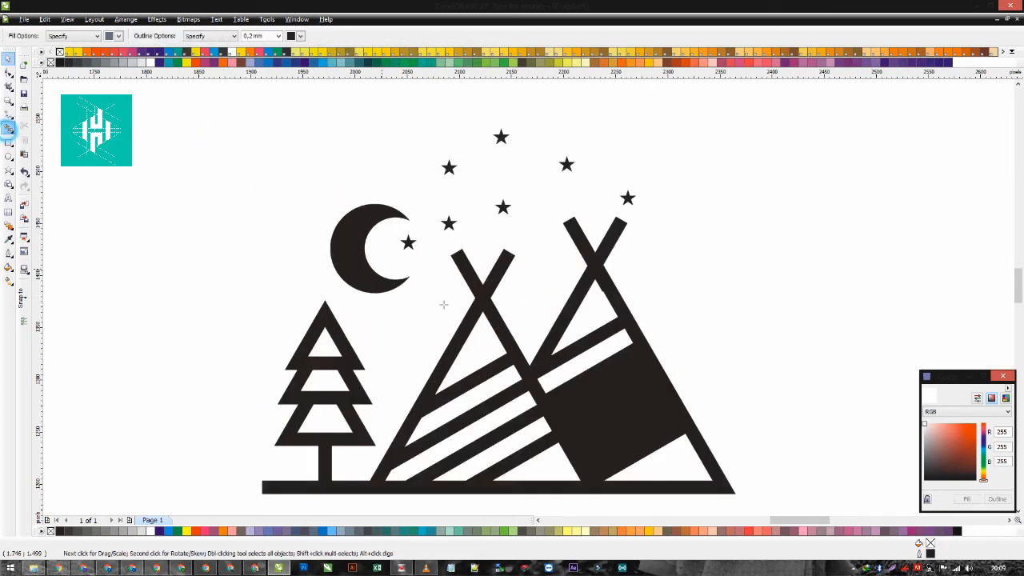
{"action": "left_click", "coordinate": [485, 297]}
{"action": "left_click", "coordinate": [8, 61]}
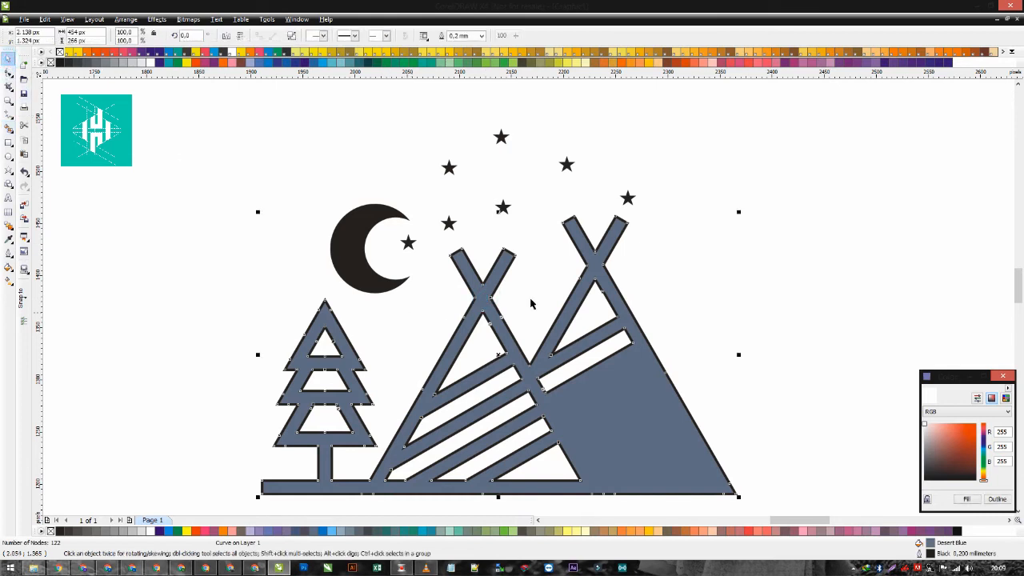
{"action": "scroll", "coordinate": [532, 297], "scroll_direction": "down", "scroll_amount": 1}
{"action": "scroll", "coordinate": [528, 297], "scroll_direction": "up", "scroll_amount": 1}
{"action": "key", "text": "shift+Page_Down"}
{"action": "left_click", "coordinate": [318, 277]}
Try to separate the blue copy, moon and stars from the dark silhouette by moving them aside
{"action": "left_click_drag", "start_coordinate": [313, 116], "coordinate": [779, 312]}
{"action": "left_click", "coordinate": [551, 321], "text": "shift"}
{"action": "scroll", "coordinate": [552, 322], "scroll_direction": "down", "scroll_amount": 2}
{"action": "left_click_drag", "start_coordinate": [529, 297], "coordinate": [723, 298]}
{"action": "left_click", "coordinate": [621, 219]}
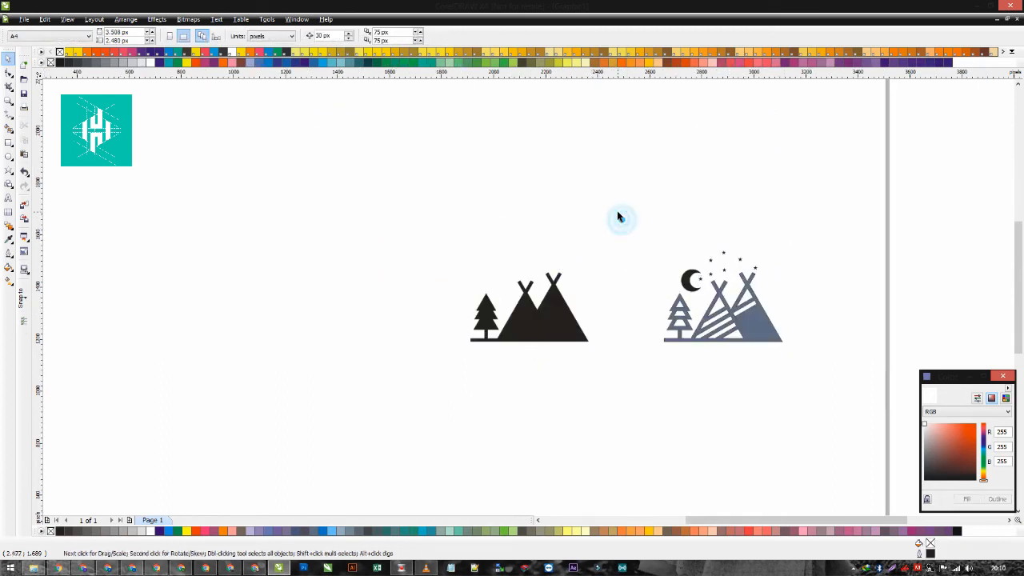
{"action": "scroll", "coordinate": [607, 302], "scroll_direction": "up", "scroll_amount": 2}
{"action": "left_click", "coordinate": [873, 328]}
Undo the move, the Smart Fill copy and the weld
{"action": "key", "text": "ctrl+z"}
{"action": "key", "text": "ctrl+z"}
{"action": "key", "text": "ctrl+z"}
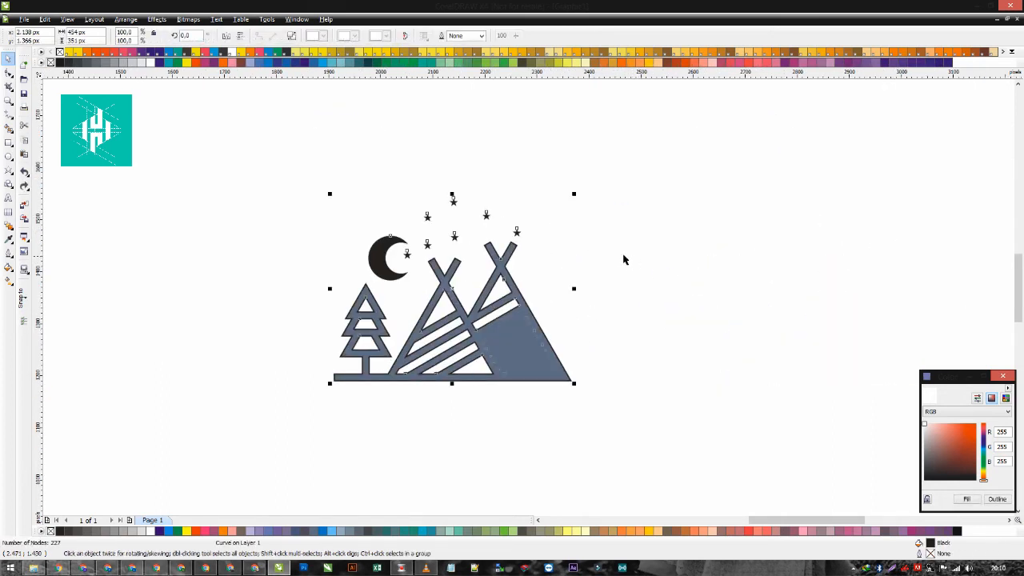
Enlarge three middle stripes of the front-right tent together to 122 × 113 px so they overlap its poles
{"action": "scroll", "coordinate": [507, 355], "scroll_direction": "up", "scroll_amount": 1}
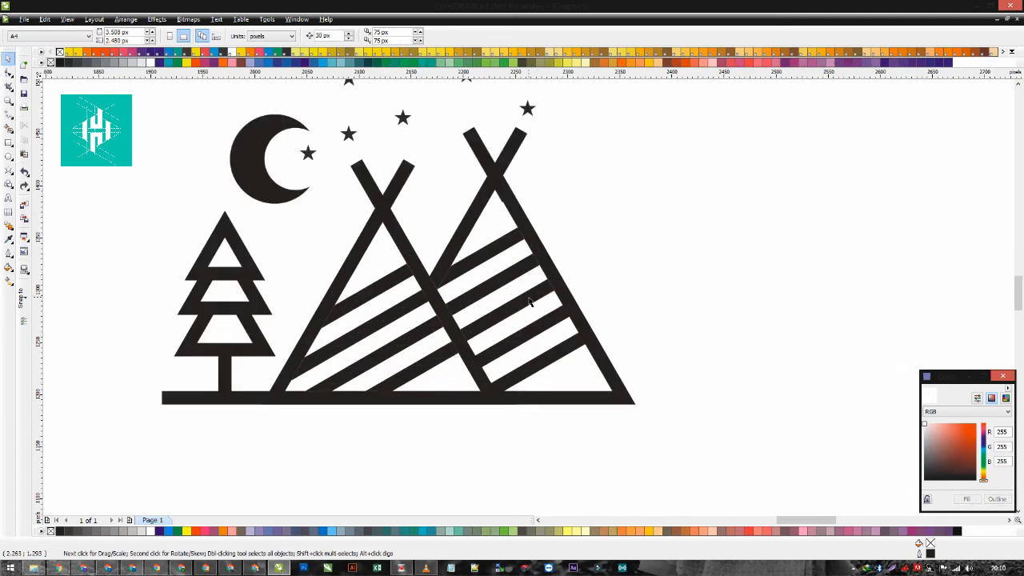
{"action": "left_click", "coordinate": [514, 304]}
{"action": "scroll", "coordinate": [473, 291], "scroll_direction": "up", "scroll_amount": 1}
{"action": "left_click", "coordinate": [488, 295], "text": "shift"}
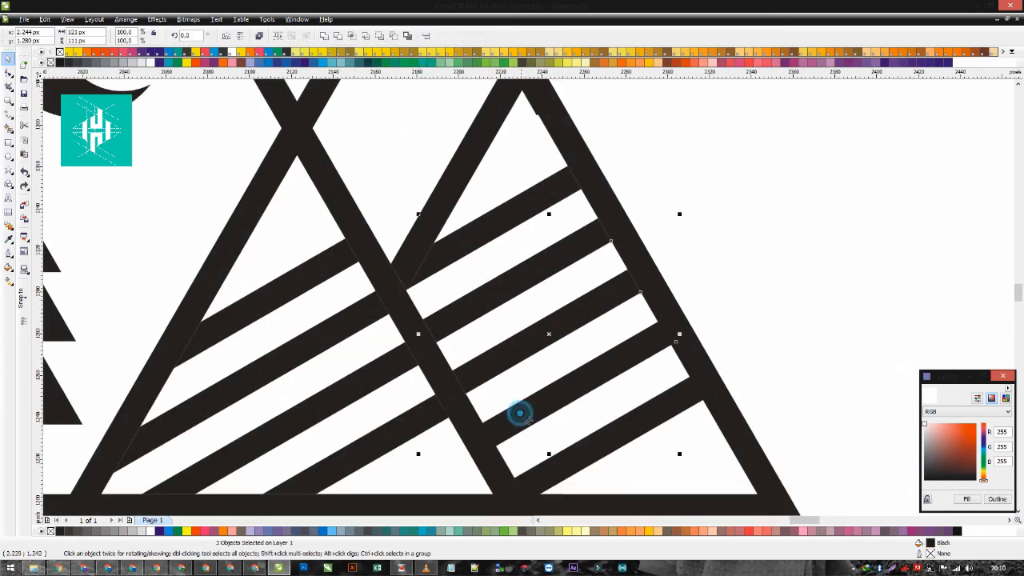
{"action": "left_click_drag", "start_coordinate": [679, 215], "coordinate": [680, 212]}
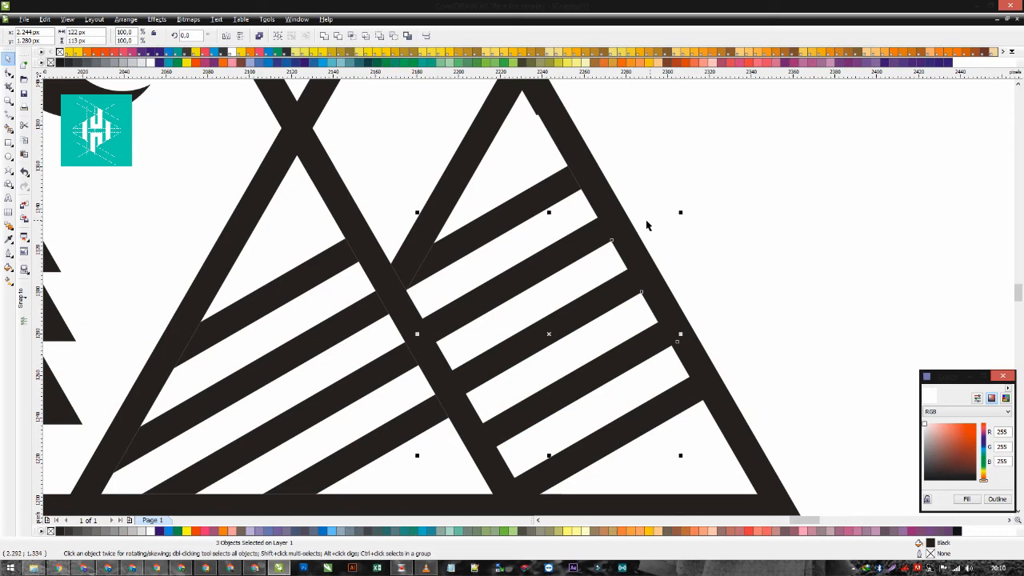
Weld the tents, stripes, tree, base line, moon and stars into one object
{"action": "scroll", "coordinate": [692, 314], "scroll_direction": "down", "scroll_amount": 2}
{"action": "left_click_drag", "start_coordinate": [621, 390], "coordinate": [274, 69]}
{"action": "left_click", "coordinate": [325, 36]}
{"action": "left_click", "coordinate": [295, 201]}
{"action": "left_click", "coordinate": [446, 281]}
{"action": "scroll", "coordinate": [446, 281], "scroll_direction": "up", "scroll_amount": 1}
{"action": "left_click", "coordinate": [677, 275]}
Add two lines of artistic text beneath the illustration reading MOUNTAIN CAMP and YOUR TAGLINE
{"action": "left_click", "coordinate": [7, 198]}
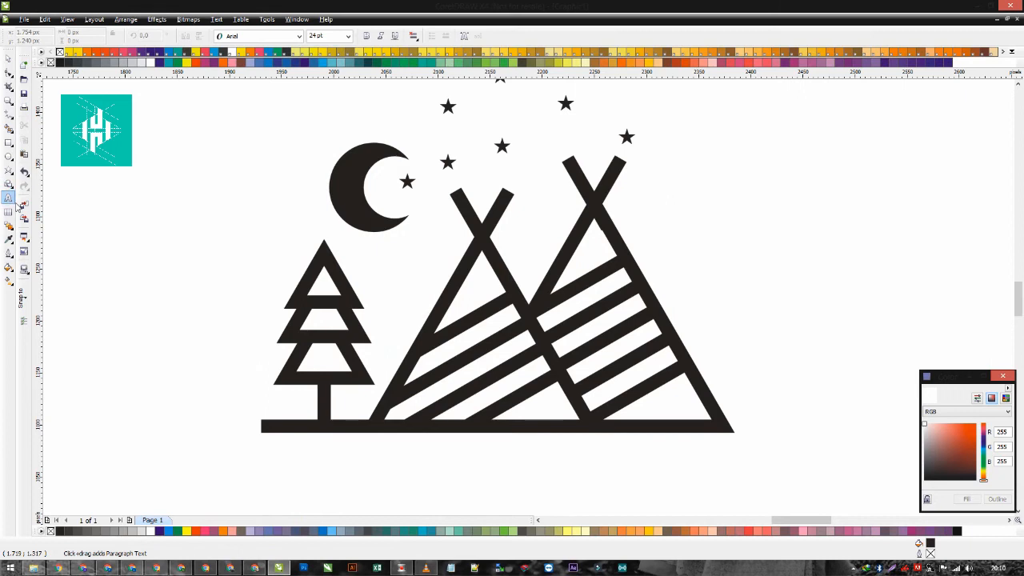
{"action": "scroll", "coordinate": [530, 292], "scroll_direction": "down", "scroll_amount": 2}
{"action": "scroll", "coordinate": [456, 335], "scroll_direction": "up", "scroll_amount": 1}
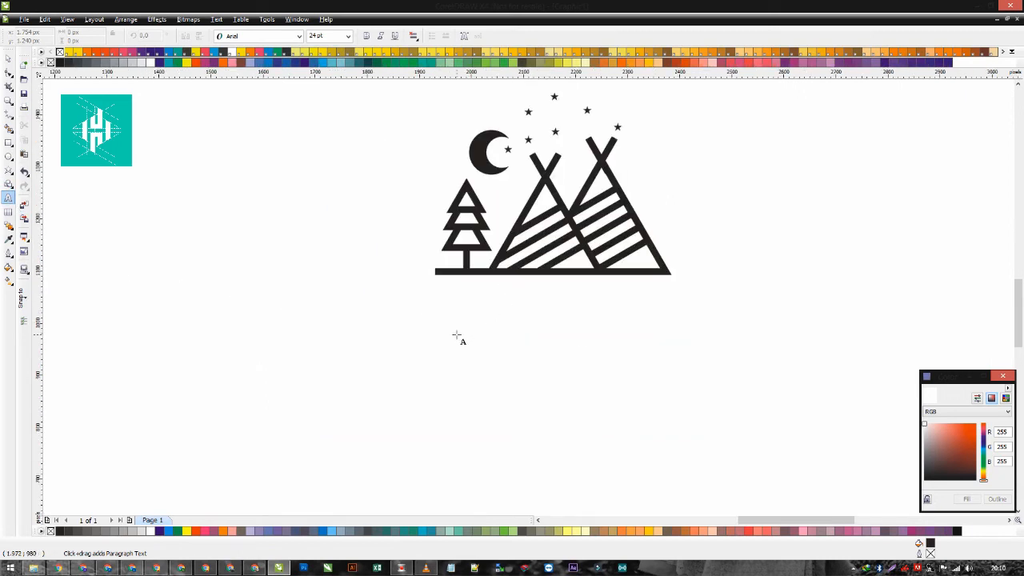
{"action": "left_click", "coordinate": [416, 356]}
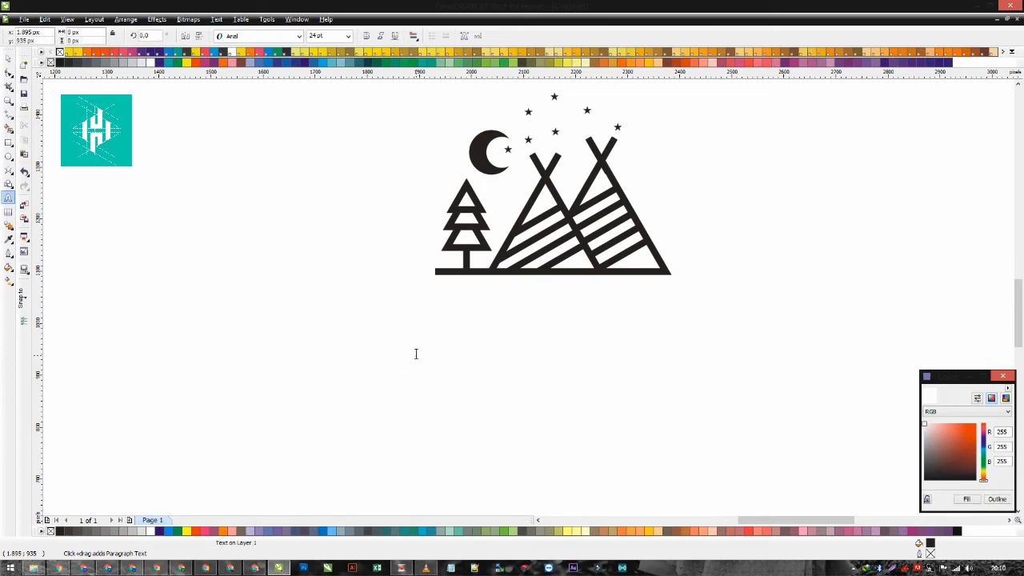
{"action": "type", "text": "MOUNTAIN"}
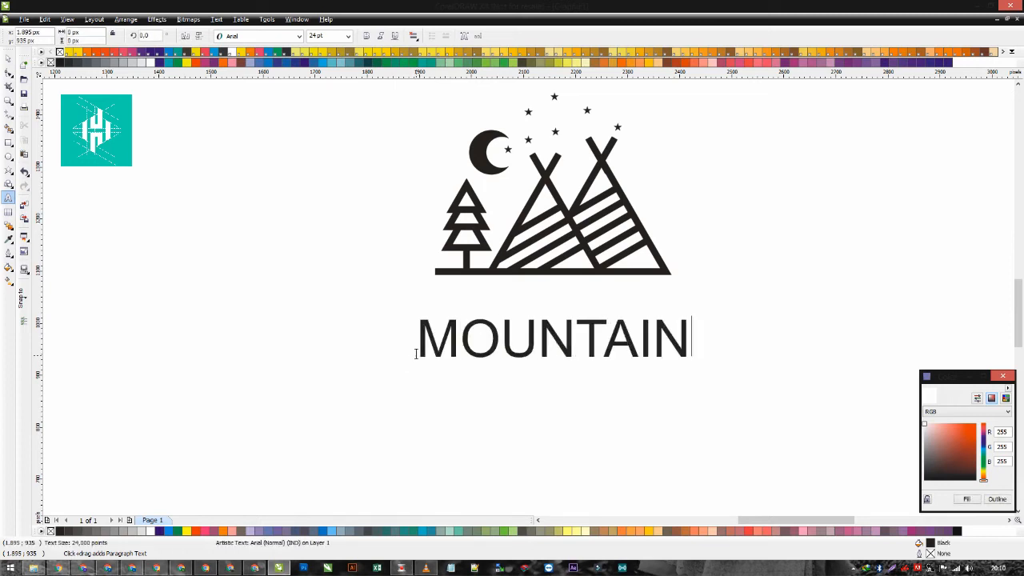
{"action": "type", "text": " CAMP "}
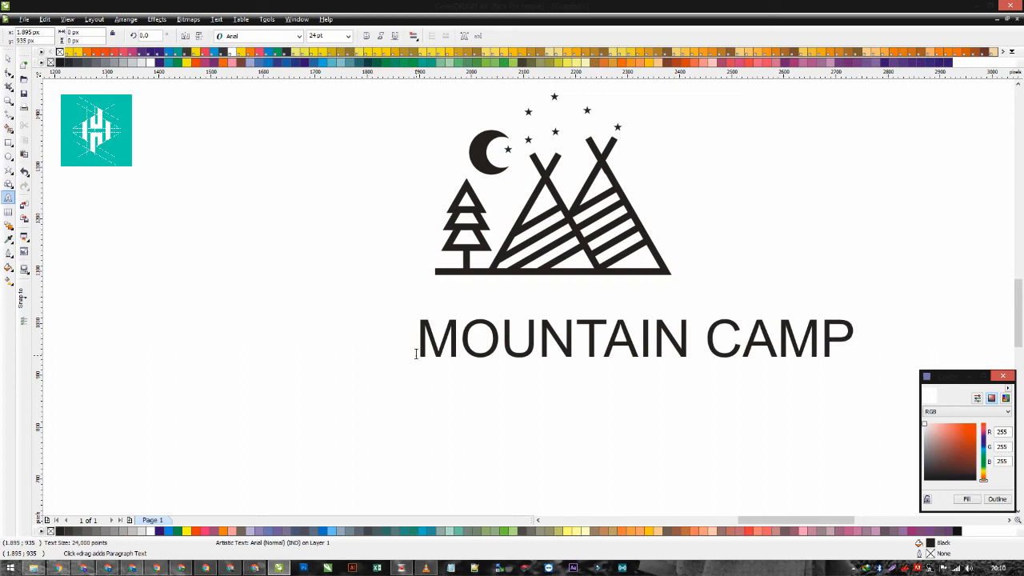
{"action": "type", "text": "YOUR TAGLINE"}
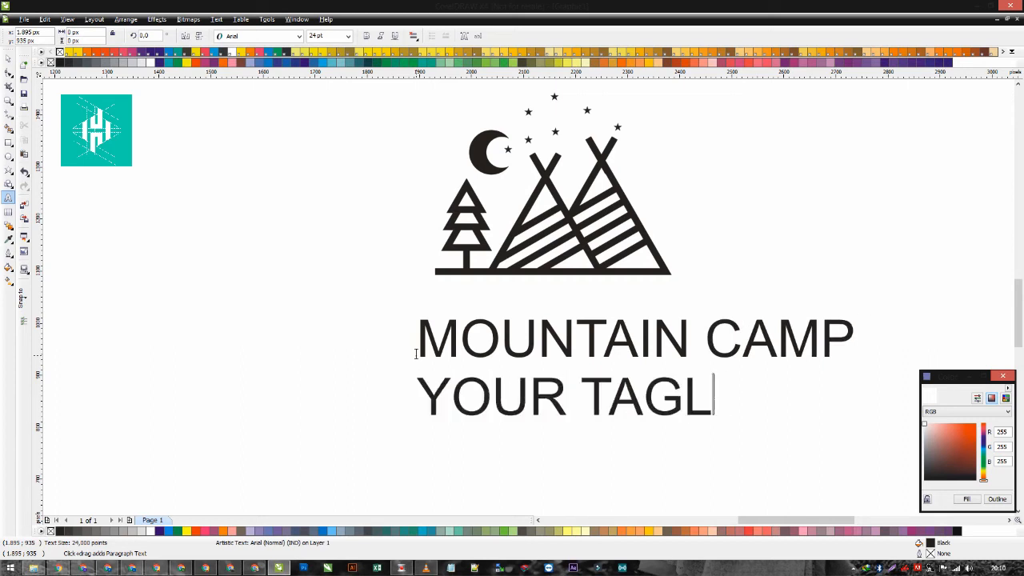
Set the text's font to Nexa Heavy and scale the text down beneath the illustration
{"action": "left_click", "coordinate": [9, 61]}
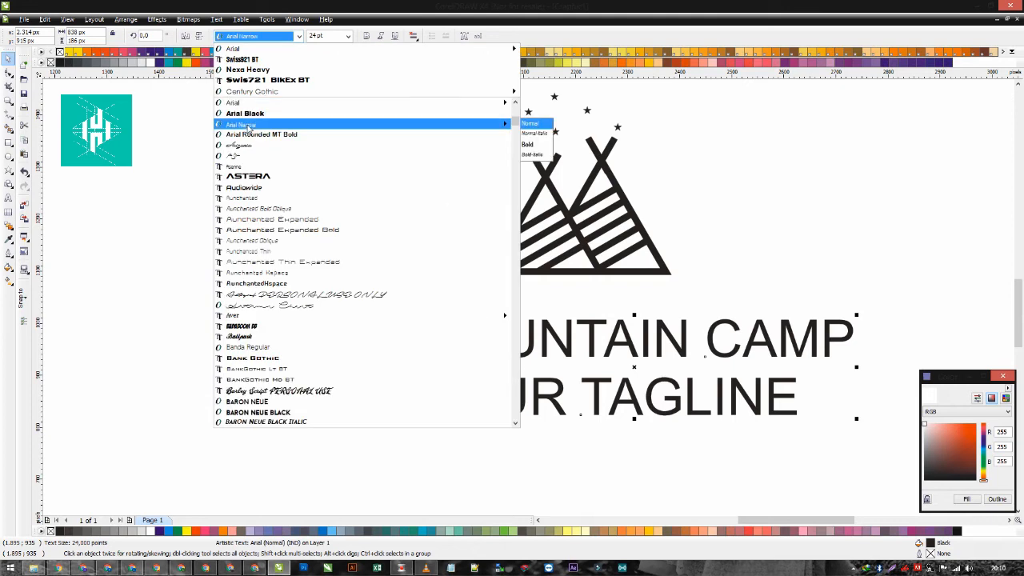
{"action": "left_click", "coordinate": [304, 69]}
{"action": "scroll", "coordinate": [474, 284], "scroll_direction": "down", "scroll_amount": 1}
{"action": "scroll", "coordinate": [557, 313], "scroll_direction": "up", "scroll_amount": 1}
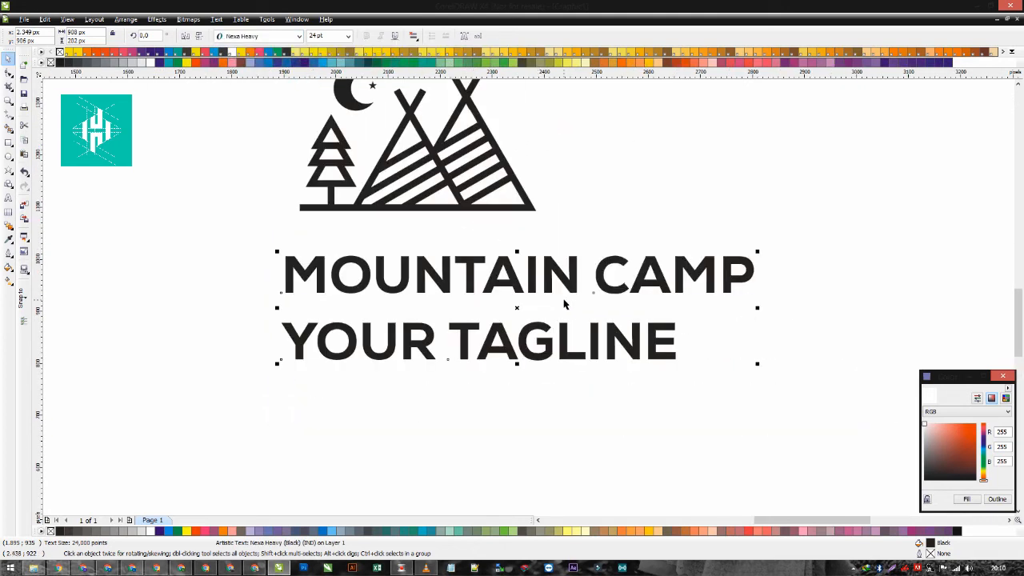
{"action": "left_click_drag", "start_coordinate": [760, 298], "coordinate": [587, 281]}
Adjust the tagline's letter spacing and centre it horizontally on the MOUNTAIN CAMP line
{"action": "left_click", "coordinate": [8, 74]}
{"action": "left_click", "coordinate": [550, 328]}
{"action": "left_click_drag", "start_coordinate": [681, 366], "coordinate": [404, 386]}
{"action": "left_click", "coordinate": [8, 60]}
{"action": "left_click", "coordinate": [349, 271], "text": "shift"}
{"action": "key", "text": "c"}
Place the tagline close beneath the name and centre the text horizontally on the illustration
{"action": "left_click", "coordinate": [347, 295]}
{"action": "scroll", "coordinate": [342, 302], "scroll_direction": "up", "scroll_amount": 1}
{"action": "left_click_drag", "start_coordinate": [535, 344], "coordinate": [528, 271]}
{"action": "left_click_drag", "start_coordinate": [864, 347], "coordinate": [136, 144]}
{"action": "left_click", "coordinate": [277, 104], "text": "shift"}
{"action": "key", "text": "c"}
Fill the MOUNTAIN CAMP and tagline text group with the dark slate colour RGB 44, 60, 64
{"action": "scroll", "coordinate": [560, 277], "scroll_direction": "down", "scroll_amount": 1}
{"action": "left_click_drag", "start_coordinate": [817, 267], "coordinate": [272, 391]}
{"action": "scroll", "coordinate": [552, 303], "scroll_direction": "down", "scroll_amount": 1}
{"action": "scroll", "coordinate": [558, 303], "scroll_direction": "up", "scroll_amount": 1}
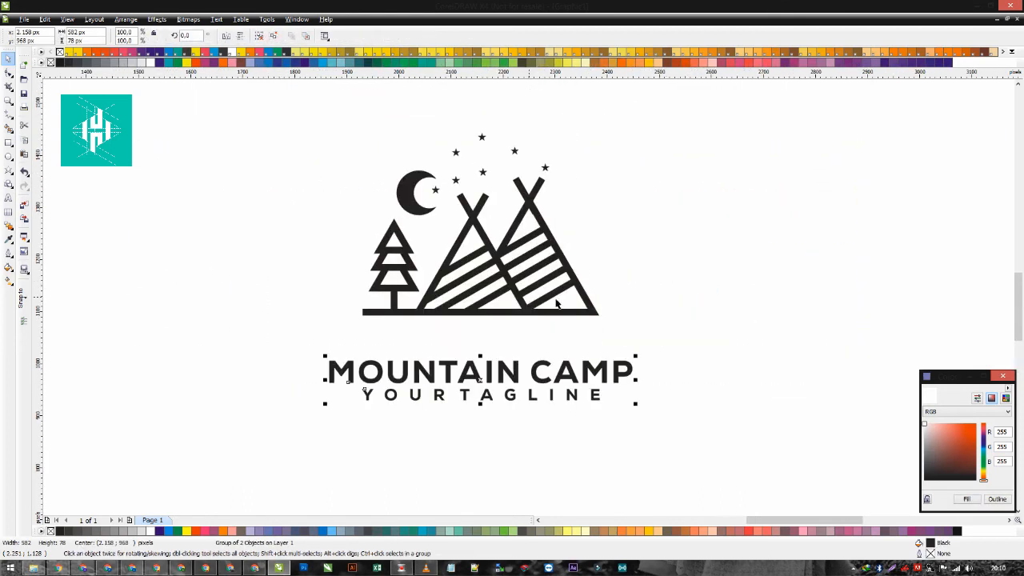
{"action": "left_click", "coordinate": [985, 449]}
{"action": "left_click", "coordinate": [953, 468]}
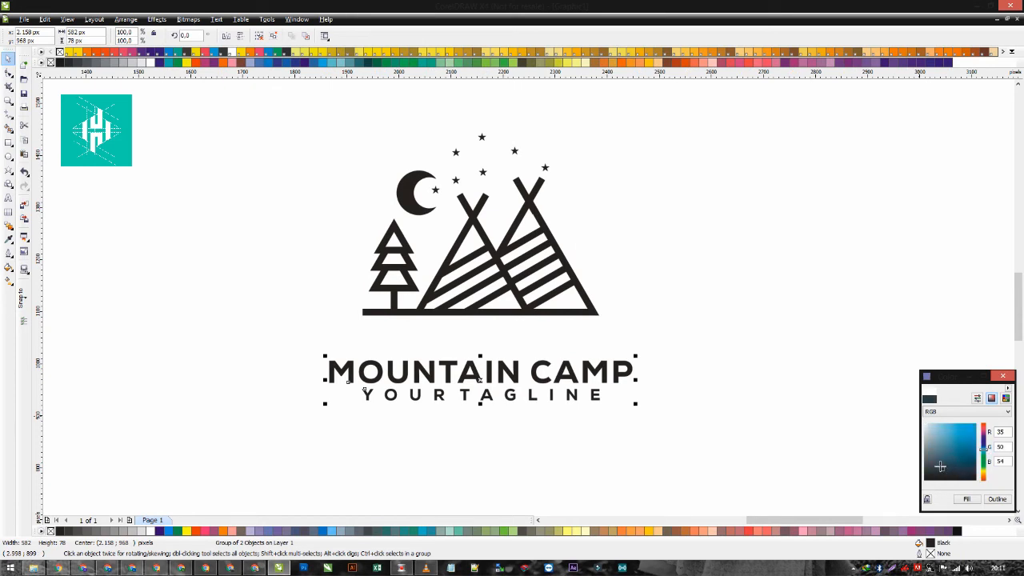
{"action": "left_click", "coordinate": [965, 500]}
Move the illustration down close to the text and scale it to about 422 × 325 px
{"action": "left_click_drag", "start_coordinate": [725, 347], "coordinate": [126, 450]}
{"action": "scroll", "coordinate": [536, 293], "scroll_direction": "down", "scroll_amount": 1}
{"action": "left_click_drag", "start_coordinate": [560, 199], "coordinate": [423, 301]}
{"action": "left_click", "coordinate": [528, 316], "text": "shift"}
{"action": "scroll", "coordinate": [531, 311], "scroll_direction": "up", "scroll_amount": 1}
{"action": "left_click_drag", "start_coordinate": [533, 297], "coordinate": [534, 328]}
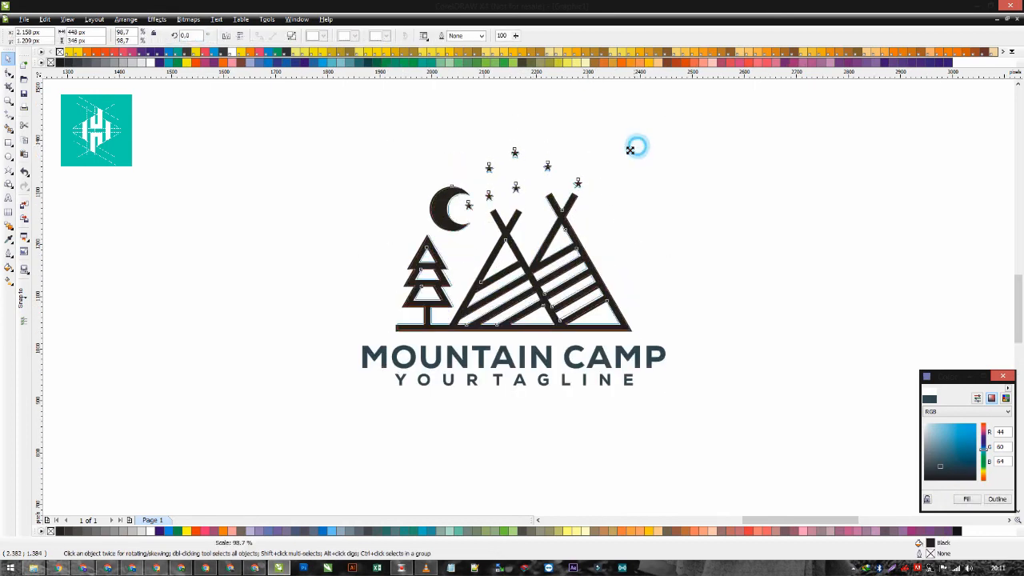
{"action": "scroll", "coordinate": [519, 313], "scroll_direction": "up", "scroll_amount": 2}
{"action": "scroll", "coordinate": [519, 313], "scroll_direction": "down", "scroll_amount": 2}
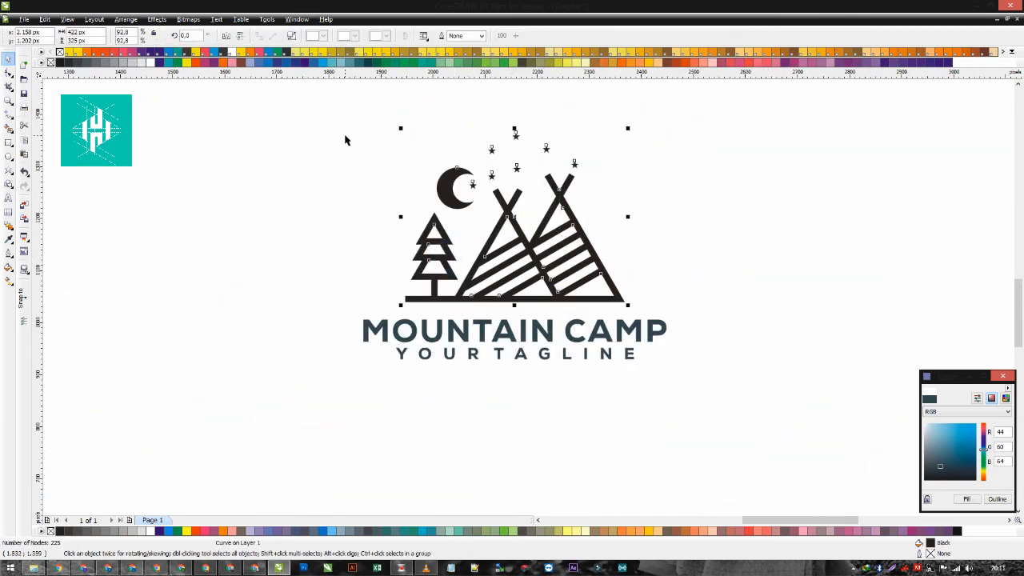
Try Martian Green and Dark Green on the illustration and settle on a Forest Green fill
{"action": "left_click", "coordinate": [486, 64]}
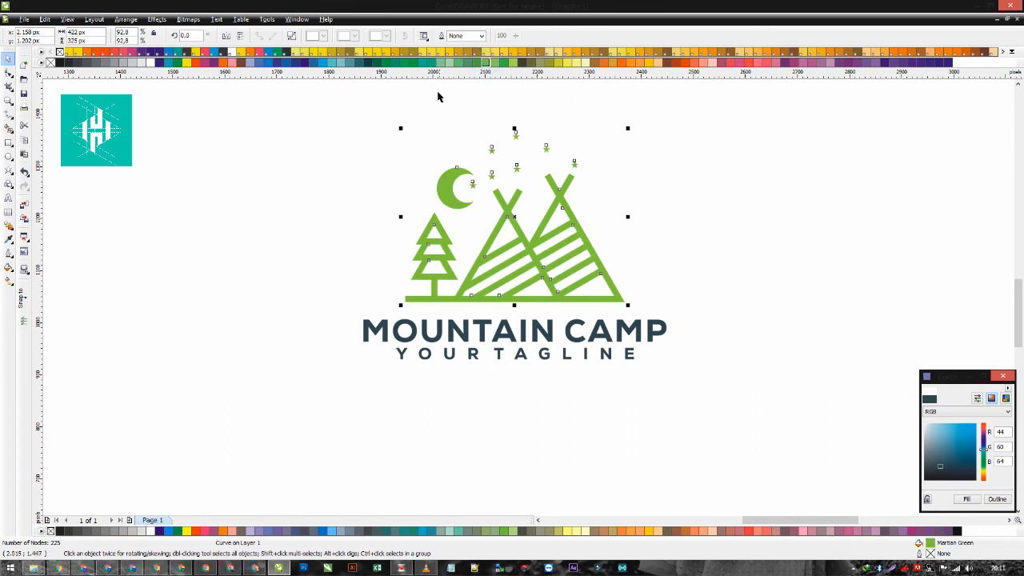
{"action": "left_click", "coordinate": [370, 64]}
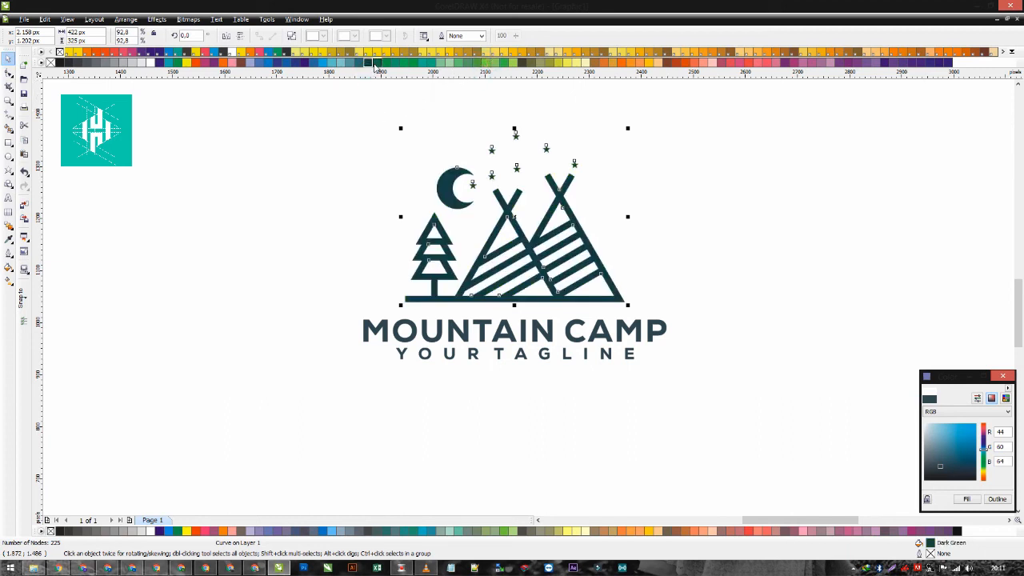
{"action": "left_click", "coordinate": [379, 63]}
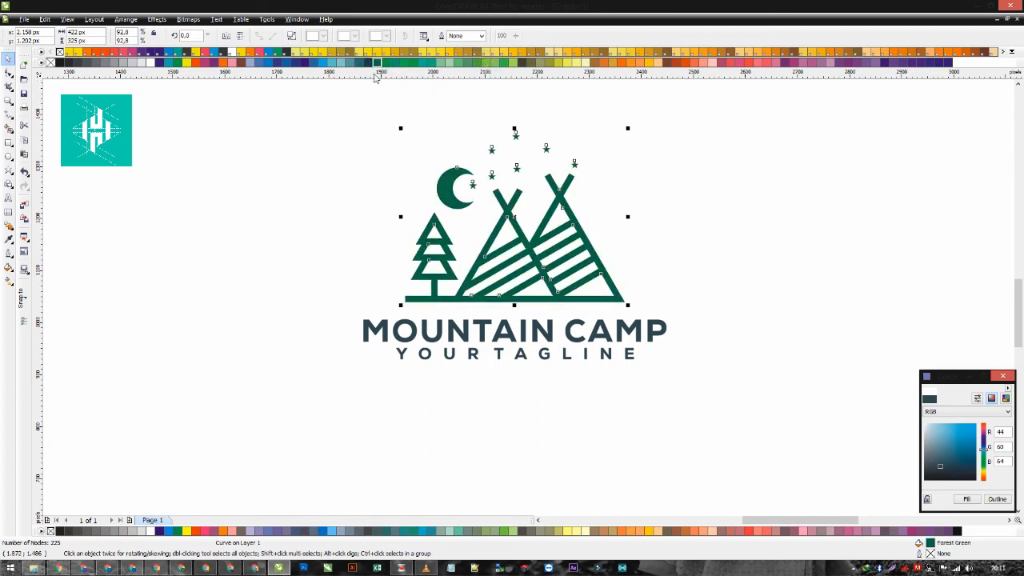
{"action": "left_click", "coordinate": [359, 109]}
Group the illustration with the text and move the logo to the page's lower-left corner
{"action": "scroll", "coordinate": [549, 347], "scroll_direction": "down", "scroll_amount": 1}
{"action": "left_click_drag", "start_coordinate": [690, 215], "coordinate": [348, 386]}
{"action": "key", "text": "ctrl+g"}
{"action": "left_click", "coordinate": [371, 281]}
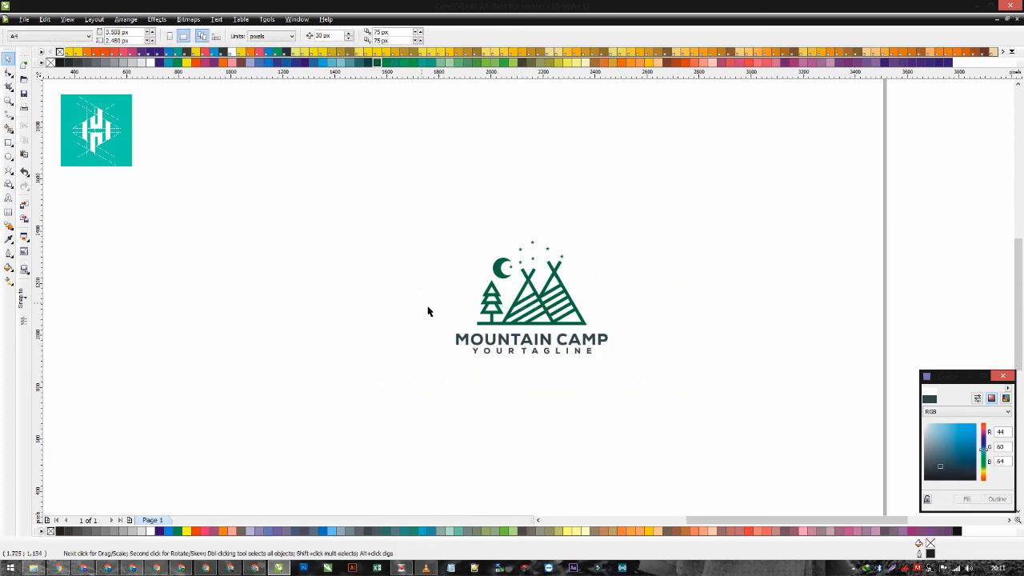
{"action": "scroll", "coordinate": [517, 210], "scroll_direction": "down", "scroll_amount": 1}
{"action": "left_click_drag", "start_coordinate": [540, 293], "coordinate": [208, 402]}
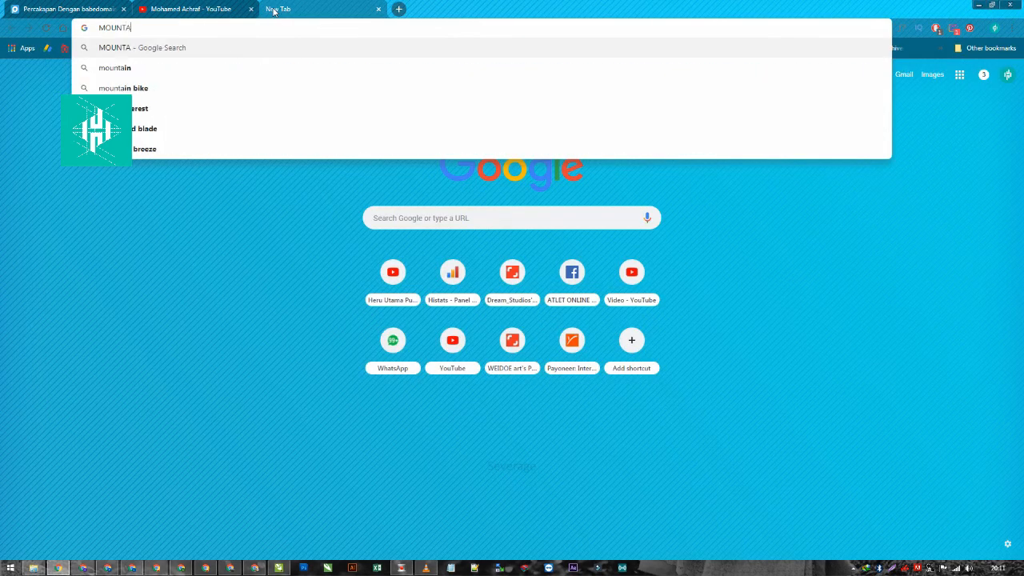
Switch to Chrome, search Google Images for MOUNTAIN and copy the CNN "12 iconic mountains" picture of two green peaks
{"action": "type", "text": "IN"}
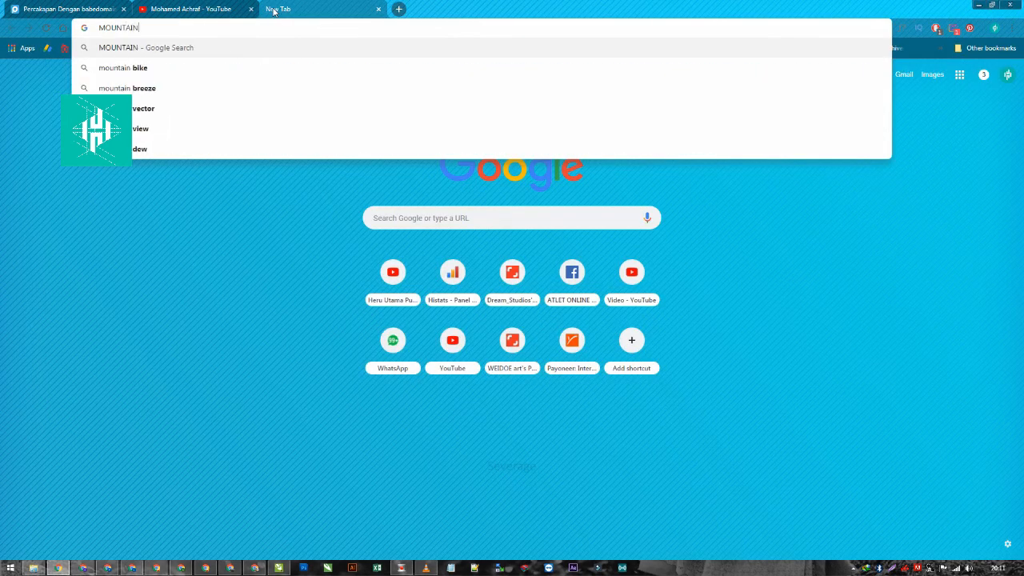
{"action": "key", "text": "Return"}
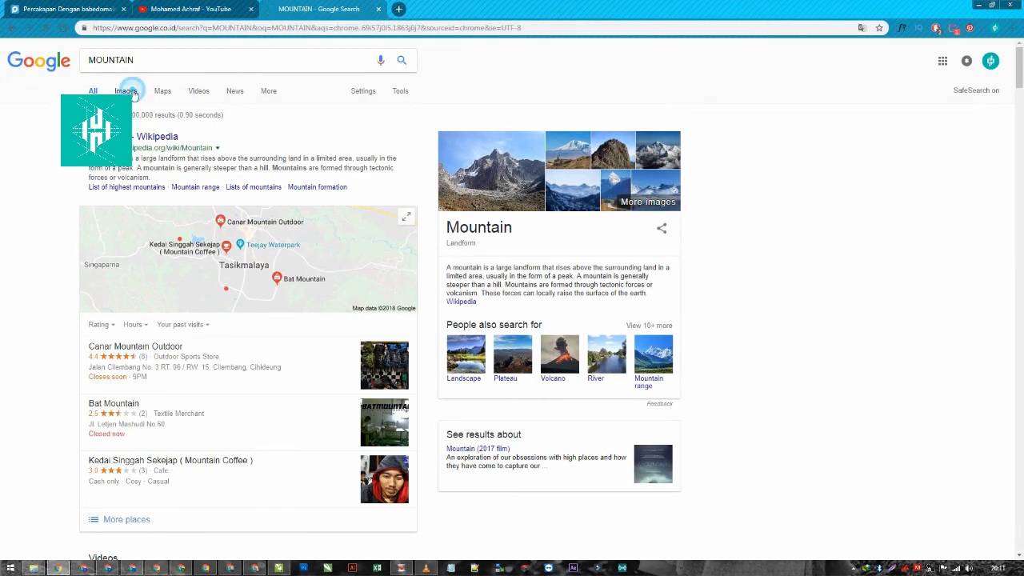
{"action": "left_click", "coordinate": [126, 90]}
{"action": "left_click", "coordinate": [408, 218]}
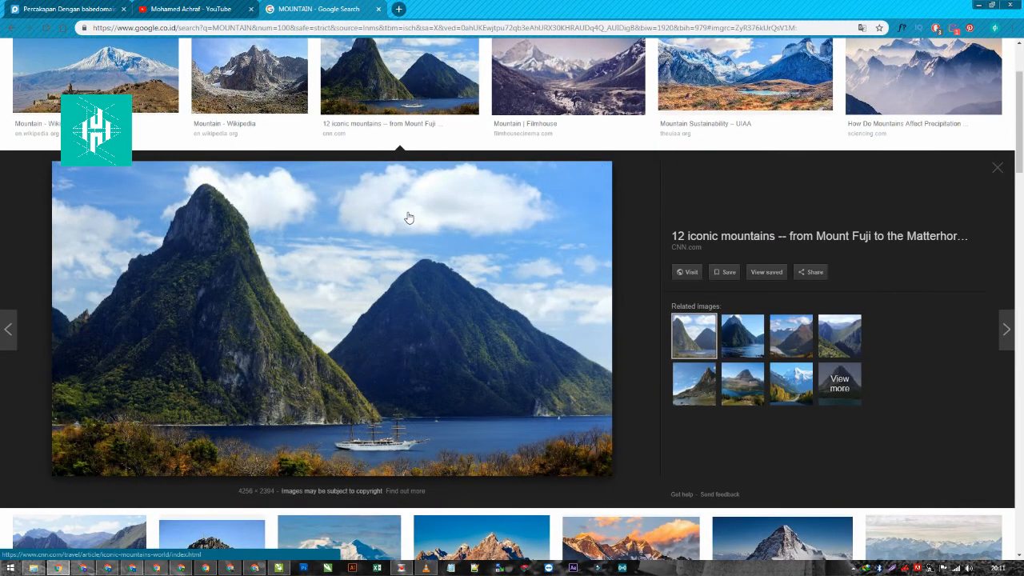
{"action": "right_click", "coordinate": [364, 261]}
{"action": "left_click", "coordinate": [390, 377]}
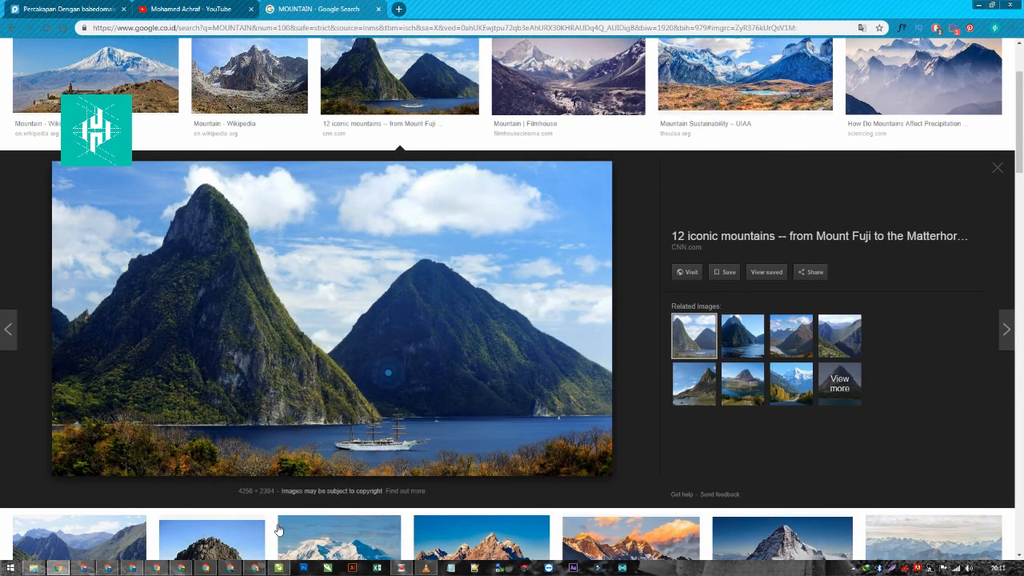
Switch back to CorelDRAW and paste the copied mountain photo into the page
{"action": "left_click", "coordinate": [276, 569]}
{"action": "right_click", "coordinate": [407, 272]}
{"action": "left_click", "coordinate": [441, 346]}
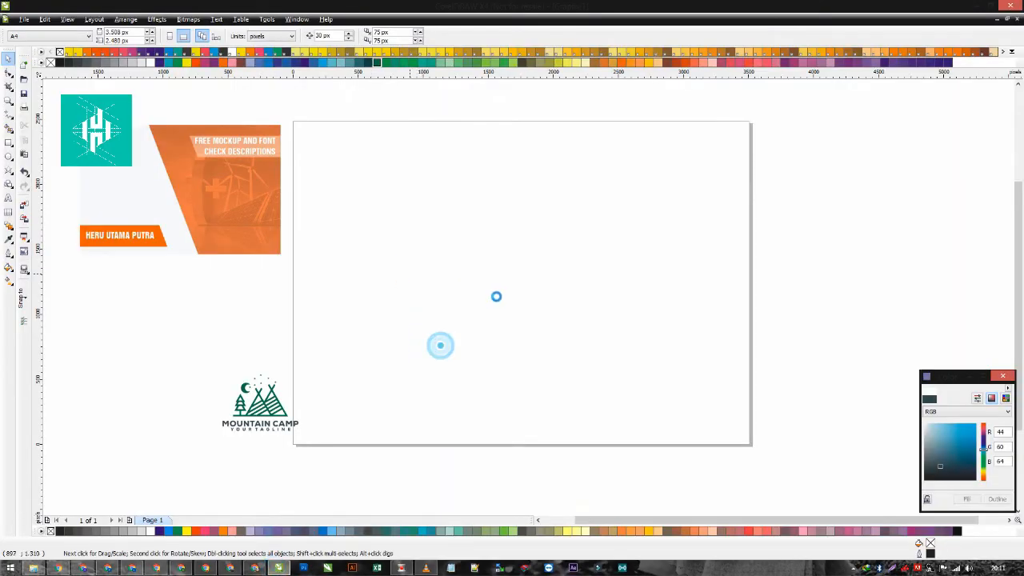
Scale the mountain photo down to about the banner's height and align it horizontally in line with the banner artwork
{"action": "scroll", "coordinate": [529, 297], "scroll_direction": "down", "scroll_amount": 3}
{"action": "scroll", "coordinate": [570, 281], "scroll_direction": "up", "scroll_amount": 1}
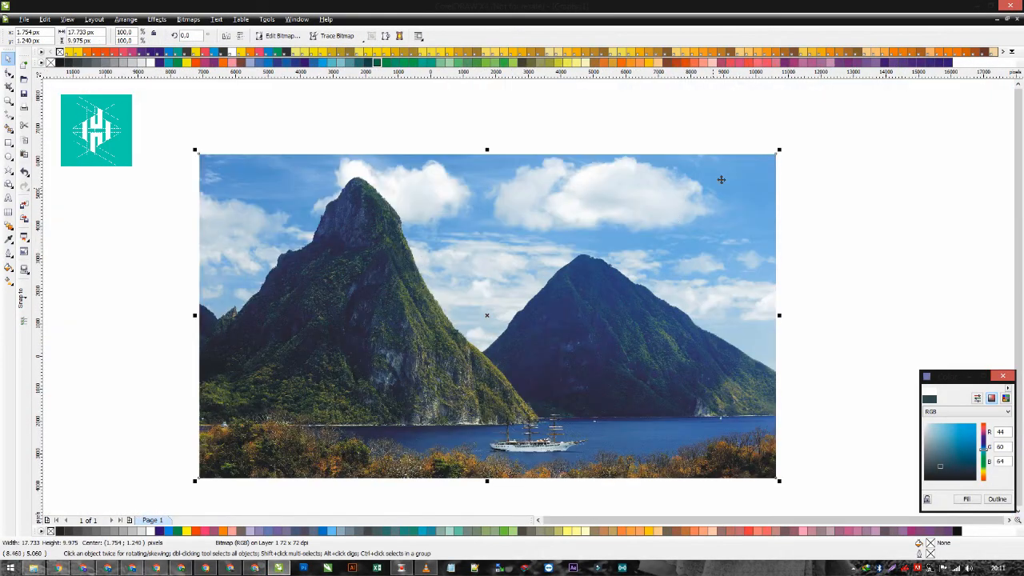
{"action": "left_click_drag", "start_coordinate": [781, 150], "coordinate": [540, 200]}
{"action": "scroll", "coordinate": [507, 320], "scroll_direction": "up", "scroll_amount": 2}
{"action": "left_click_drag", "start_coordinate": [526, 292], "coordinate": [532, 166]}
{"action": "left_click_drag", "start_coordinate": [789, 159], "coordinate": [709, 160]}
{"action": "left_click", "coordinate": [342, 242], "text": "shift"}
{"action": "key", "text": "e"}
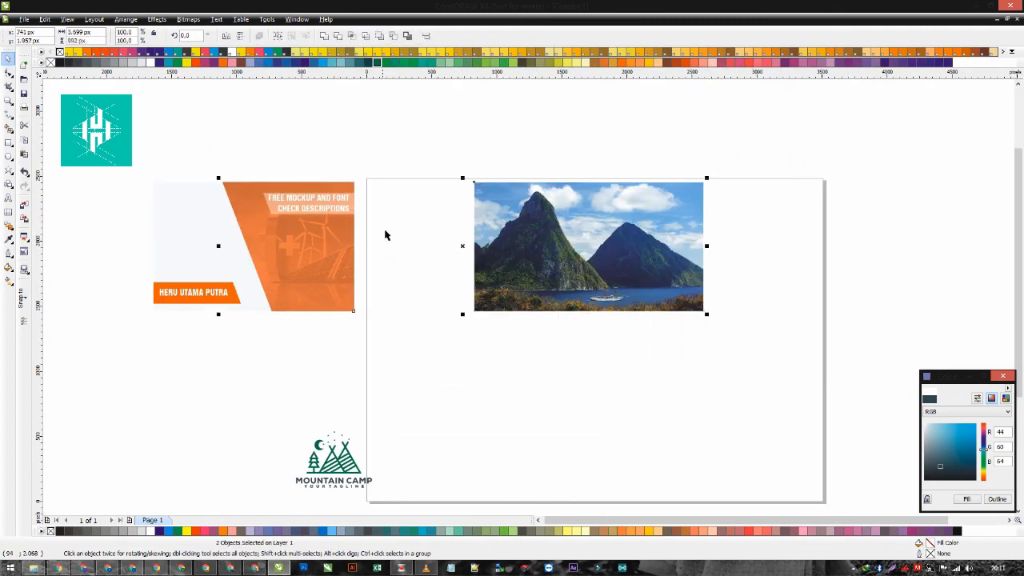
Move the photo beside the banner, place the slanted orange panel shape over it and intersect them to crop the photo to that shape
{"action": "left_click", "coordinate": [385, 231]}
{"action": "left_click_drag", "start_coordinate": [533, 243], "coordinate": [485, 228]}
{"action": "scroll", "coordinate": [390, 215], "scroll_direction": "up", "scroll_amount": 1}
{"action": "left_click", "coordinate": [387, 329]}
{"action": "left_click_drag", "start_coordinate": [377, 355], "coordinate": [745, 364]}
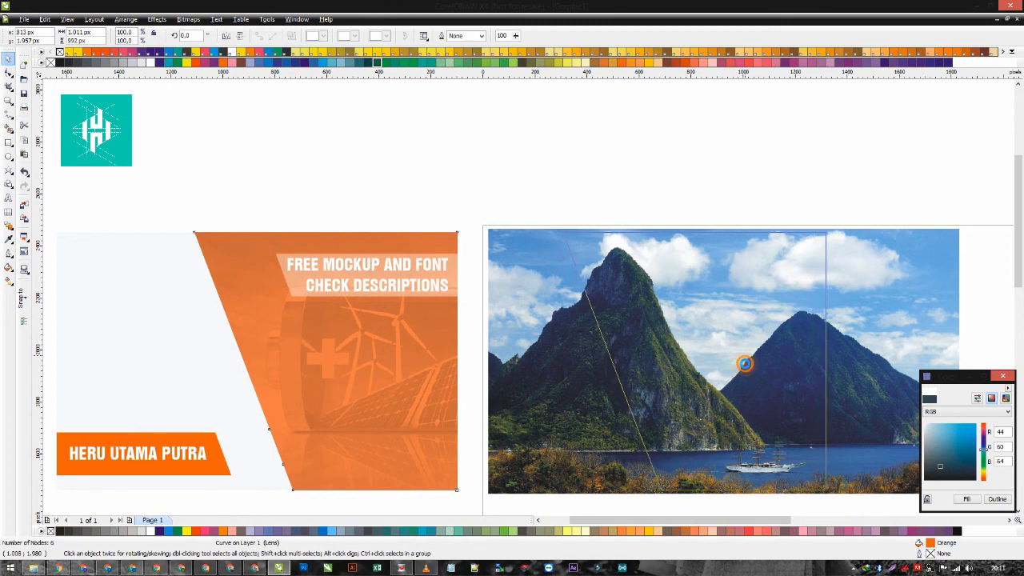
{"action": "left_click", "coordinate": [558, 389], "text": "shift"}
{"action": "left_click", "coordinate": [352, 36]}
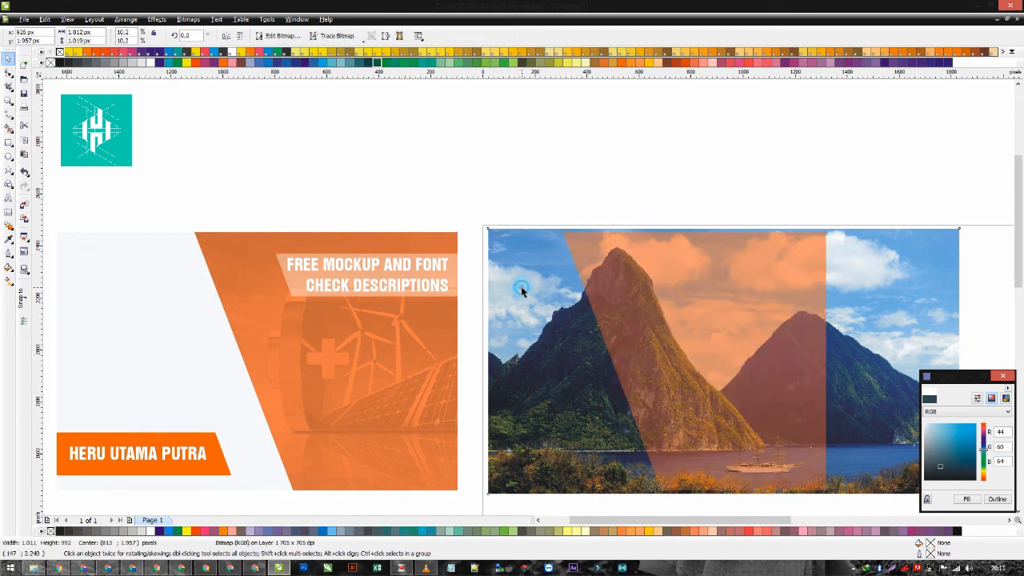
{"action": "scroll", "coordinate": [521, 285], "scroll_direction": "down", "scroll_amount": 2}
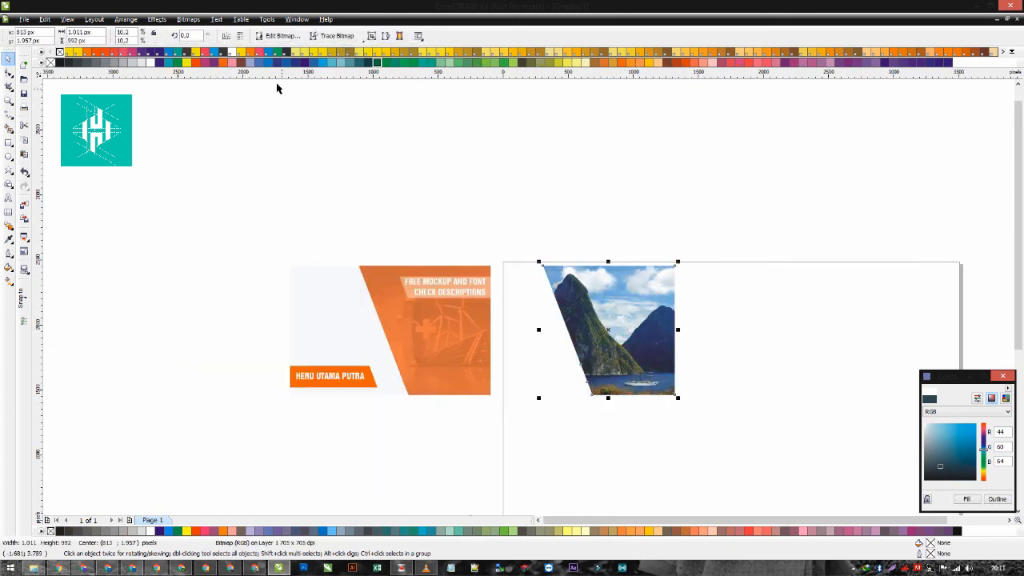
Convert the cropped mountain photo to Duotone (8-bit) mode
{"action": "left_click", "coordinate": [189, 19]}
{"action": "mouse_move", "coordinate": [232, 133]}
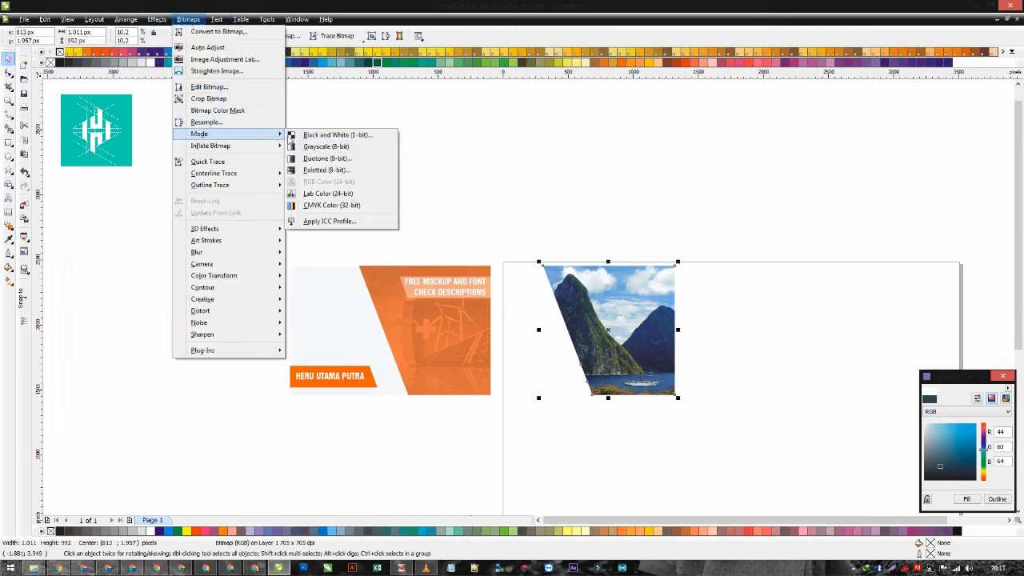
{"action": "left_click", "coordinate": [315, 158]}
{"action": "left_click", "coordinate": [525, 412]}
{"action": "left_click", "coordinate": [518, 331]}
Replace the old picture in the banner's slanted panel with the duotone mountain photo, centred beneath the orange overlay
{"action": "left_click", "coordinate": [579, 323]}
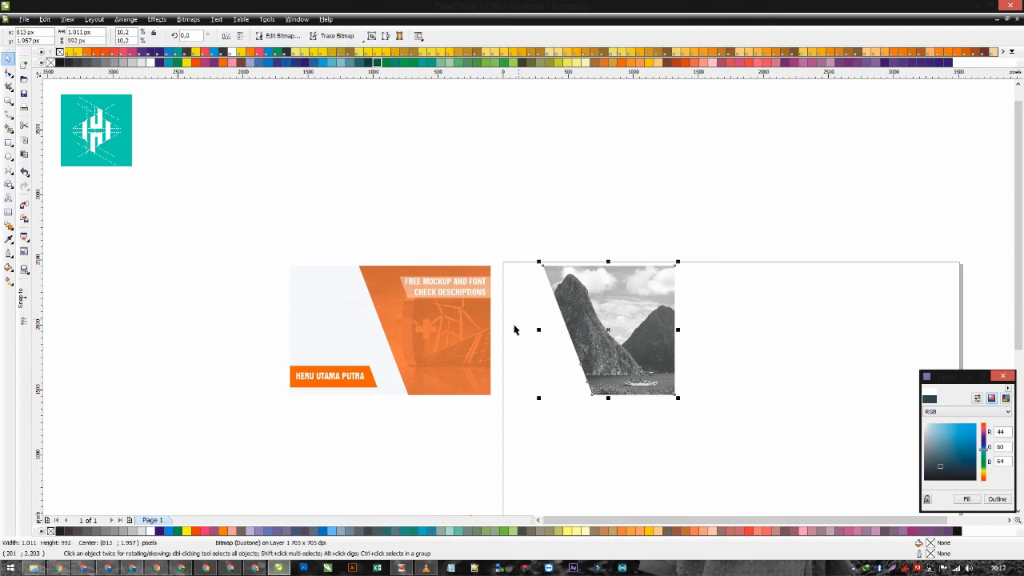
{"action": "left_click", "coordinate": [474, 335], "text": "shift"}
{"action": "key", "text": "c"}
{"action": "left_click", "coordinate": [538, 350]}
{"action": "left_click_drag", "start_coordinate": [463, 334], "coordinate": [535, 334]}
{"action": "key", "text": "Delete"}
{"action": "left_click_drag", "start_coordinate": [449, 344], "coordinate": [563, 344]}
{"action": "left_click", "coordinate": [456, 347]}
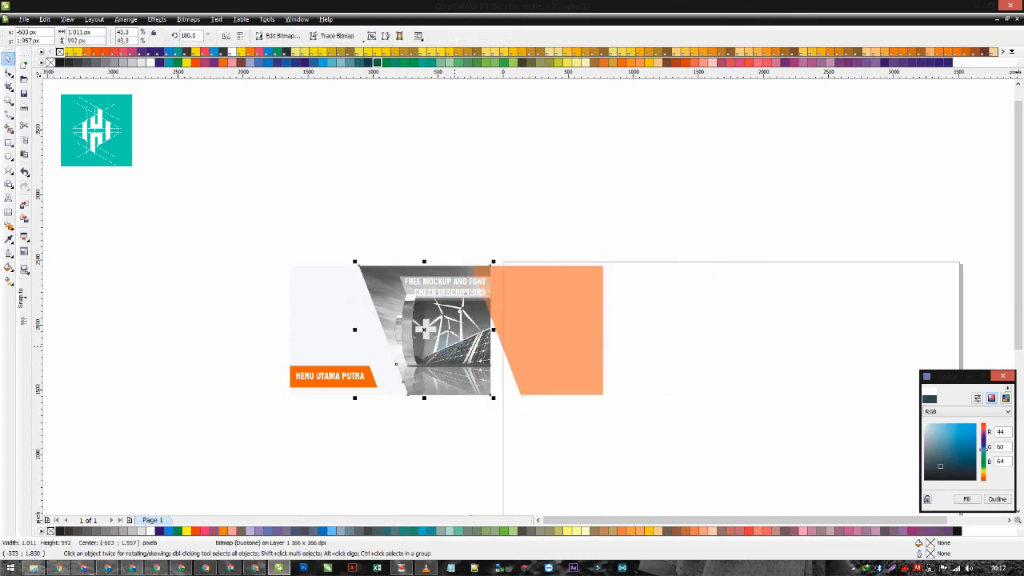
{"action": "left_click", "coordinate": [560, 349]}
{"action": "left_click", "coordinate": [439, 361], "text": "shift"}
{"action": "key", "text": "c"}
Move the complete banner artwork onto the middle of the page
{"action": "left_click_drag", "start_coordinate": [577, 431], "coordinate": [240, 237]}
{"action": "scroll", "coordinate": [391, 330], "scroll_direction": "down", "scroll_amount": 1}
{"action": "left_click_drag", "start_coordinate": [530, 298], "coordinate": [705, 337]}
{"action": "scroll", "coordinate": [706, 336], "scroll_direction": "up", "scroll_amount": 1}
Try to strengthen the photo's orange tint by duplicating the overlay and centring the copy on the original
{"action": "left_click", "coordinate": [675, 297]}
{"action": "left_click_drag", "start_coordinate": [571, 301], "coordinate": [655, 304]}
{"action": "right_click", "coordinate": [655, 304]}
{"action": "left_click", "coordinate": [574, 304], "text": "shift"}
{"action": "key", "text": "c"}
{"action": "left_click", "coordinate": [709, 310]}
{"action": "key", "text": "ctrl+z"}
{"action": "key", "text": "ctrl+z"}
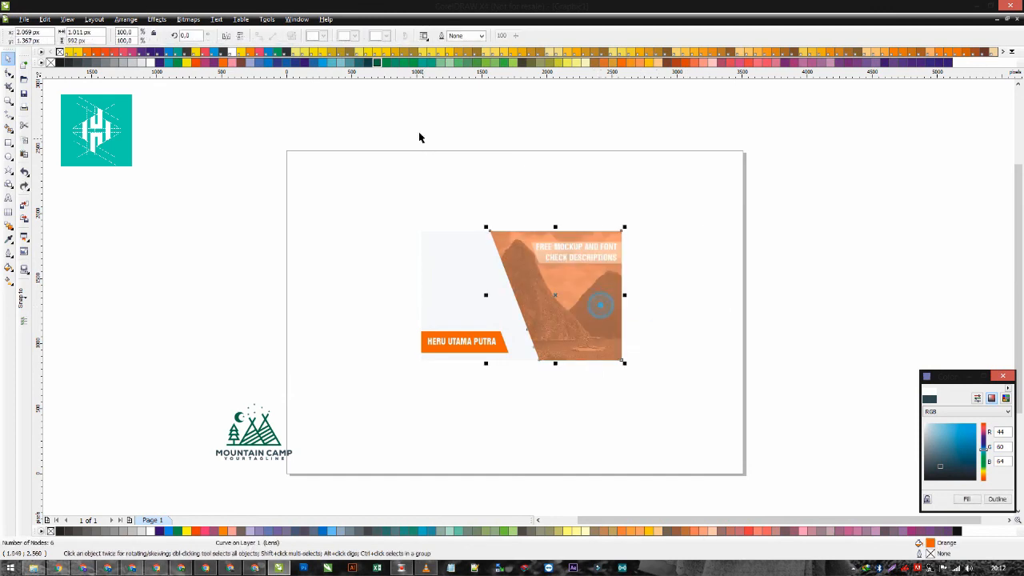
Fill the photo overlay with Forest Green, then duplicate it and centre the copy on the slanted panel
{"action": "left_click", "coordinate": [377, 64]}
{"action": "left_click_drag", "start_coordinate": [596, 298], "coordinate": [652, 290]}
{"action": "right_click", "coordinate": [652, 291]}
{"action": "left_click", "coordinate": [551, 303], "text": "shift"}
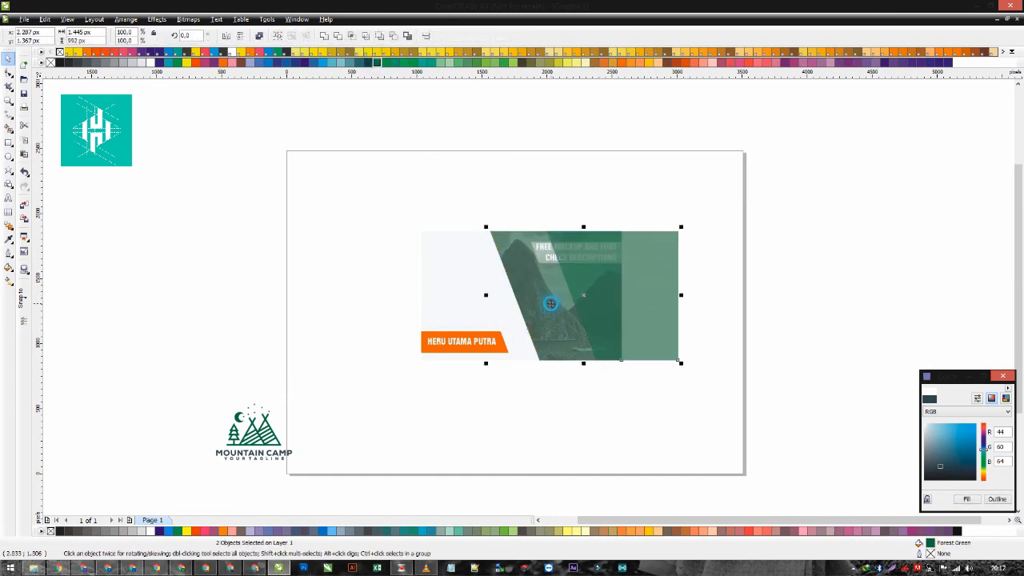
{"action": "key", "text": "c"}
{"action": "left_click", "coordinate": [592, 379]}
Fill the orange name ribbon at the banner's lower left with Forest Green
{"action": "left_click", "coordinate": [505, 349]}
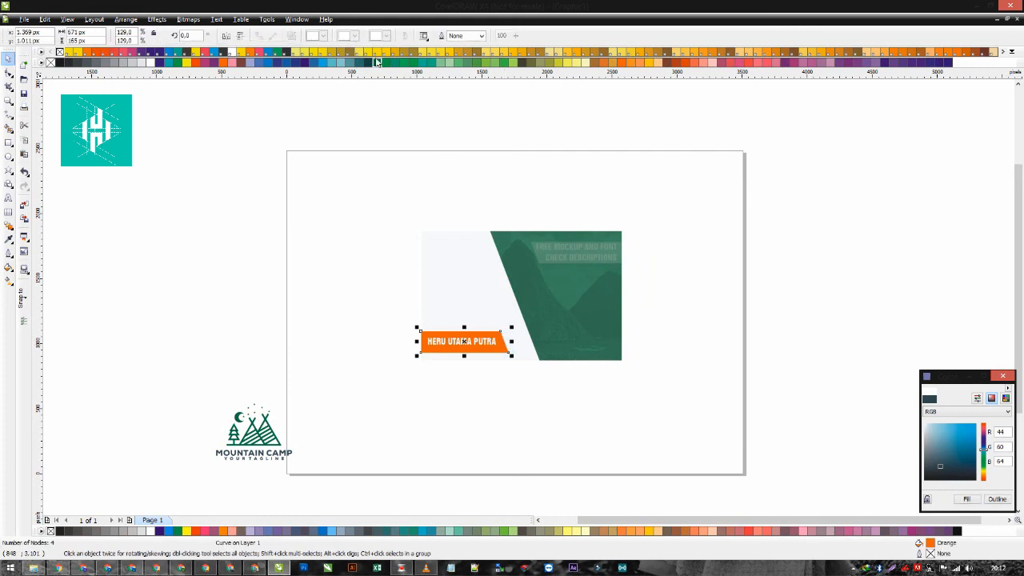
{"action": "left_click", "coordinate": [377, 64]}
{"action": "left_click", "coordinate": [346, 191]}
Move the MOUNTAIN CAMP logo onto the banner's light area and scale it down to sit above the name ribbon
{"action": "left_click_drag", "start_coordinate": [348, 324], "coordinate": [184, 475]}
{"action": "left_click_drag", "start_coordinate": [251, 439], "coordinate": [466, 296]}
{"action": "scroll", "coordinate": [480, 293], "scroll_direction": "up", "scroll_amount": 2}
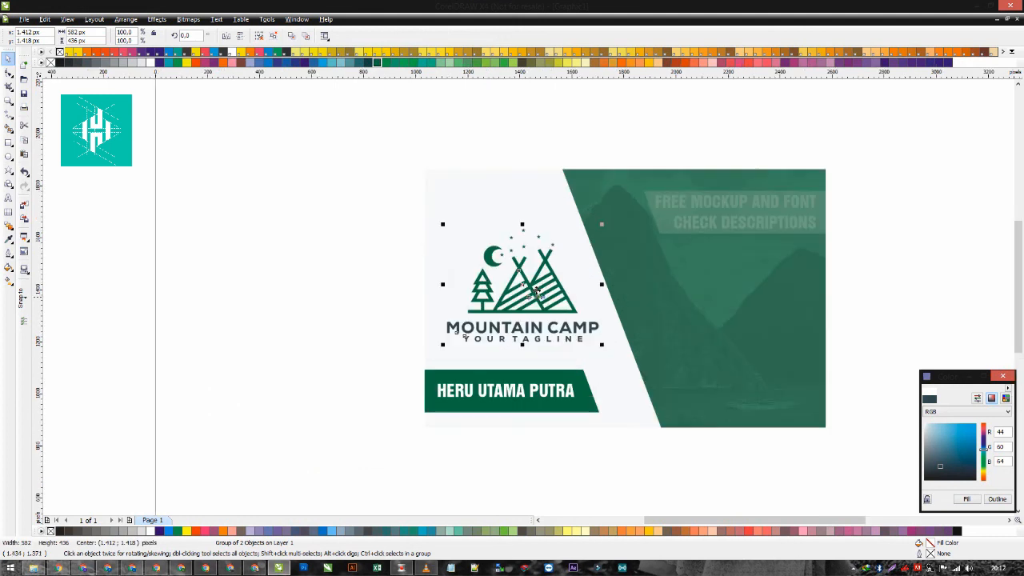
{"action": "left_click_drag", "start_coordinate": [601, 223], "coordinate": [578, 224]}
{"action": "scroll", "coordinate": [524, 277], "scroll_direction": "up", "scroll_amount": 1}
{"action": "left_click_drag", "start_coordinate": [529, 297], "coordinate": [543, 302]}
{"action": "left_click_drag", "start_coordinate": [649, 202], "coordinate": [644, 205]}
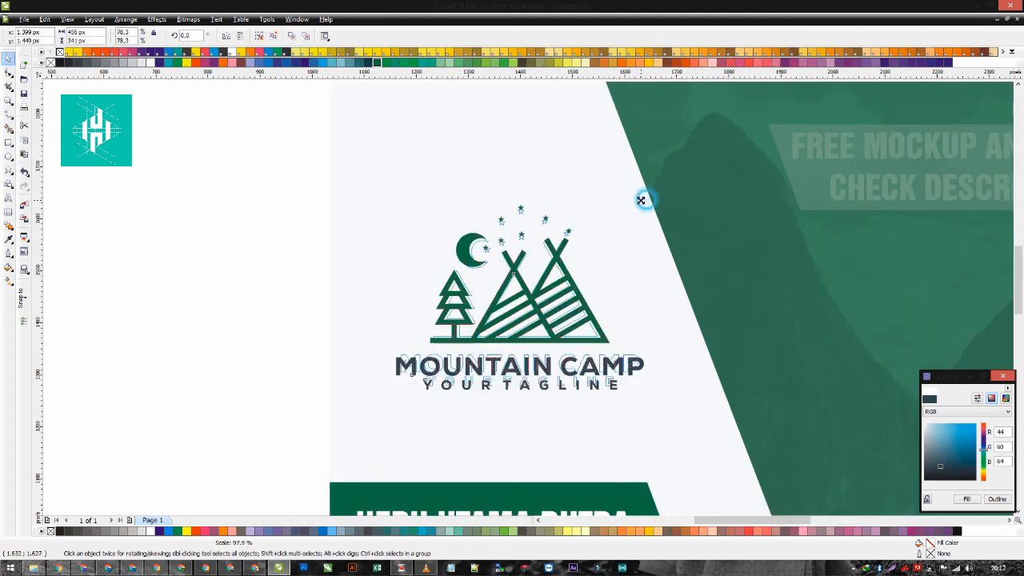
{"action": "left_click_drag", "start_coordinate": [530, 301], "coordinate": [527, 308]}
{"action": "scroll", "coordinate": [527, 308], "scroll_direction": "down", "scroll_amount": 2}
{"action": "scroll", "coordinate": [534, 297], "scroll_direction": "up", "scroll_amount": 1}
Copy the camp illustration onto the green panel, fill the copy with white and enlarge it
{"action": "left_click_drag", "start_coordinate": [344, 231], "coordinate": [745, 346]}
{"action": "right_click", "coordinate": [745, 347]}
{"action": "scroll", "coordinate": [745, 346], "scroll_direction": "down", "scroll_amount": 1}
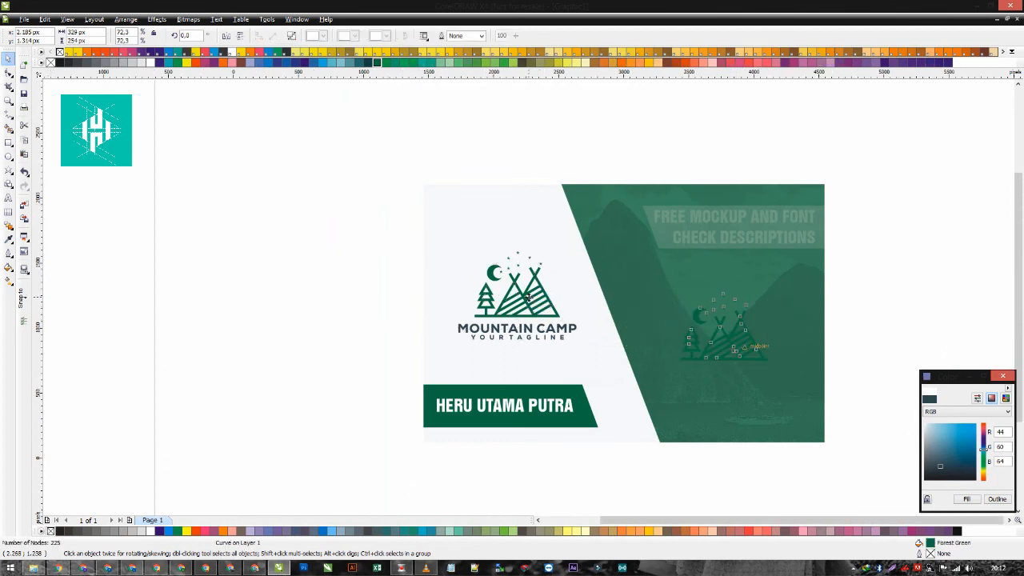
{"action": "scroll", "coordinate": [529, 297], "scroll_direction": "up", "scroll_amount": 1}
{"action": "left_click", "coordinate": [149, 63]}
{"action": "left_click_drag", "start_coordinate": [553, 241], "coordinate": [575, 220]}
{"action": "scroll", "coordinate": [525, 281], "scroll_direction": "up", "scroll_amount": 1}
{"action": "mouse_move", "coordinate": [529, 297]}
{"action": "left_mouse_down"}
{"action": "mouse_move", "coordinate": [540, 297]}
{"action": "mouse_move", "coordinate": [530, 297]}
{"action": "left_mouse_up"}
{"action": "scroll", "coordinate": [528, 297], "scroll_direction": "down", "scroll_amount": 2}
{"action": "left_click_drag", "start_coordinate": [608, 393], "coordinate": [341, 210]}
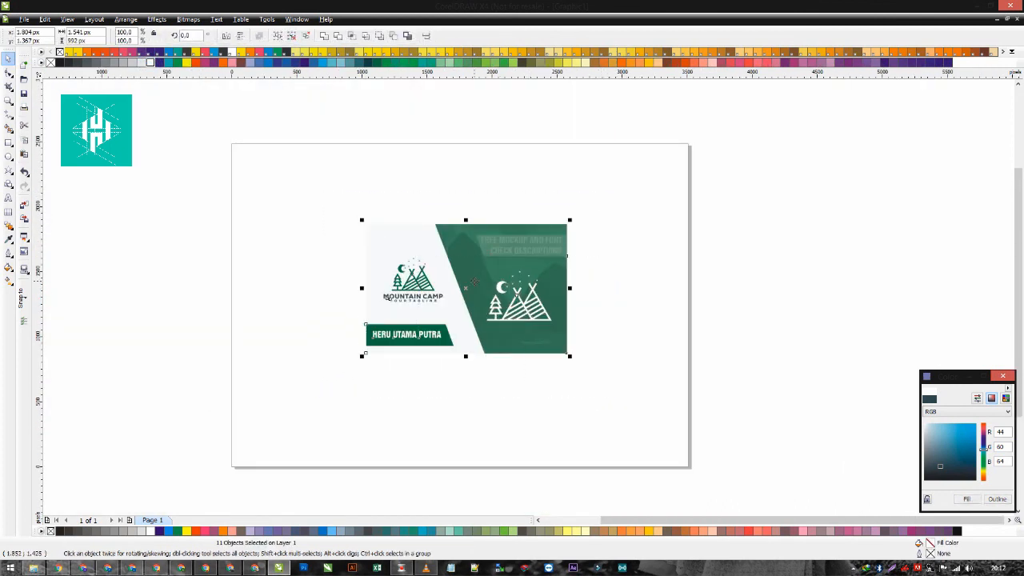
{"action": "left_click", "coordinate": [316, 272]}
Bring the FREE MOCKUP AND FONT CHECK DESCRIPTIONS text and its translucent bar in front of the green overlay
{"action": "scroll", "coordinate": [528, 264], "scroll_direction": "up", "scroll_amount": 1}
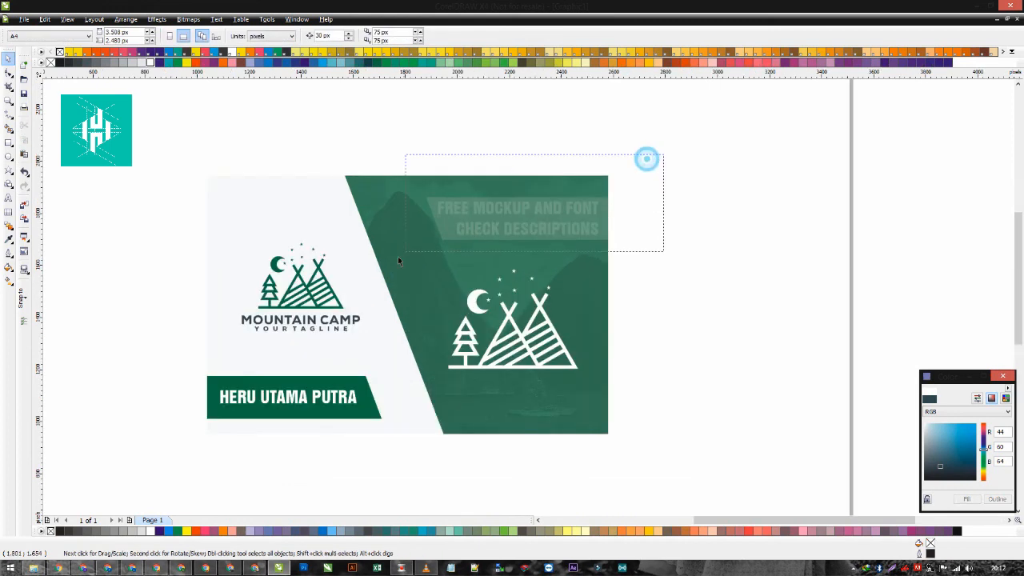
{"action": "left_click_drag", "start_coordinate": [398, 258], "coordinate": [390, 261]}
{"action": "left_click", "coordinate": [167, 257]}
{"action": "left_click", "coordinate": [144, 136]}
{"action": "left_click_drag", "start_coordinate": [150, 145], "coordinate": [706, 465]}
{"action": "left_click", "coordinate": [721, 361]}
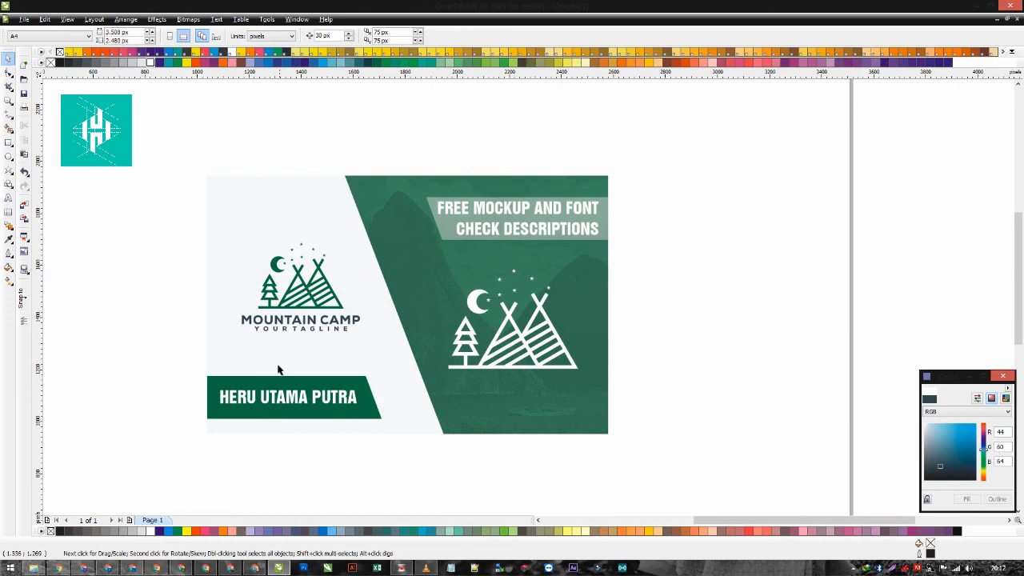
{"action": "scroll", "coordinate": [530, 300], "scroll_direction": "up", "scroll_amount": 1}
{"action": "scroll", "coordinate": [533, 293], "scroll_direction": "down", "scroll_amount": 2}
{"action": "scroll", "coordinate": [535, 288], "scroll_direction": "up", "scroll_amount": 1}
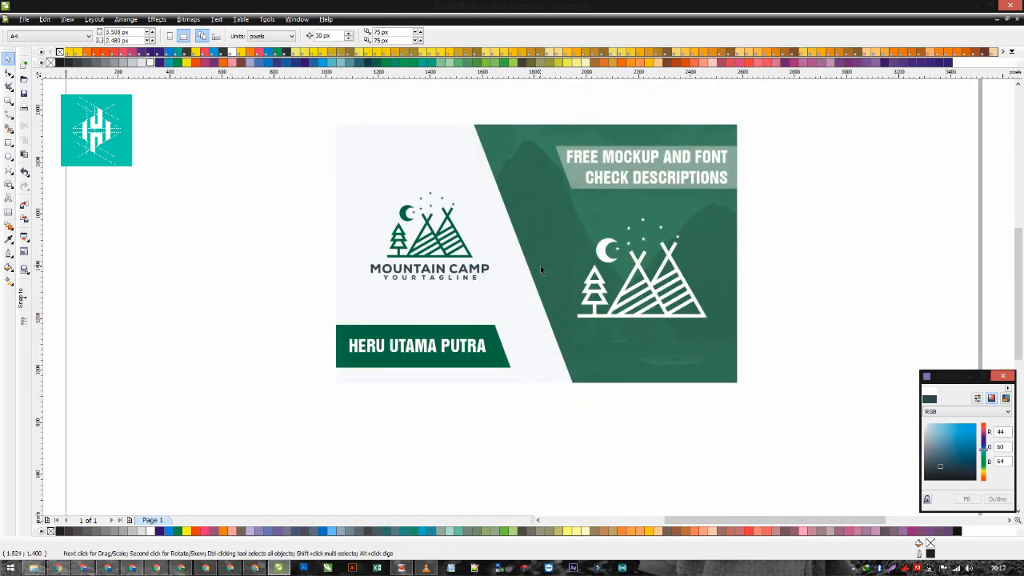